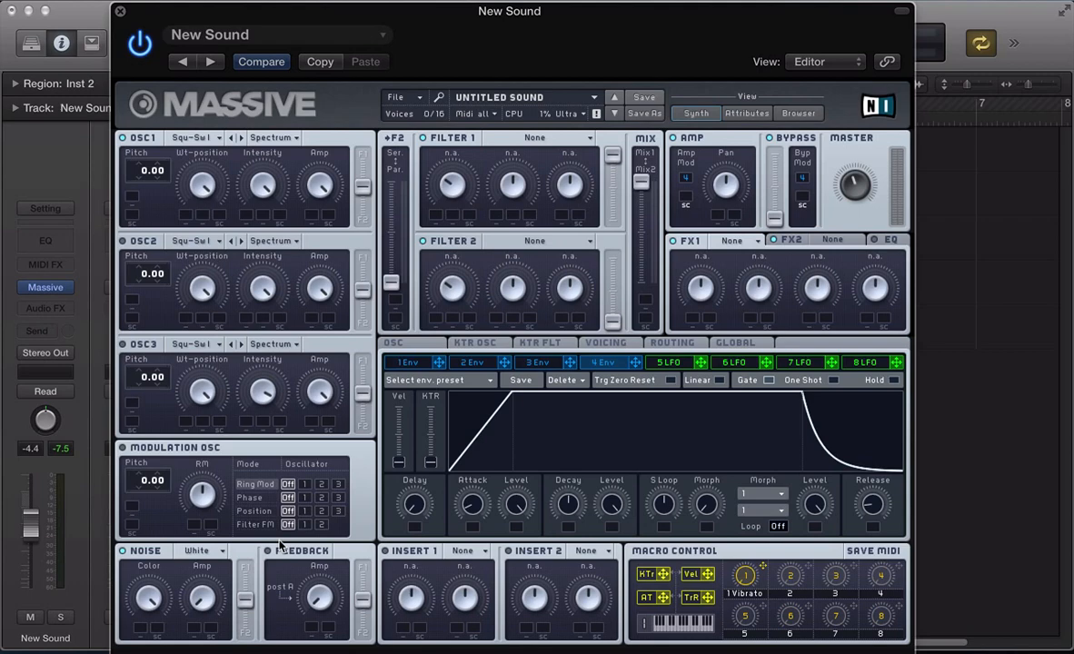
pyautogui.click(186, 138)
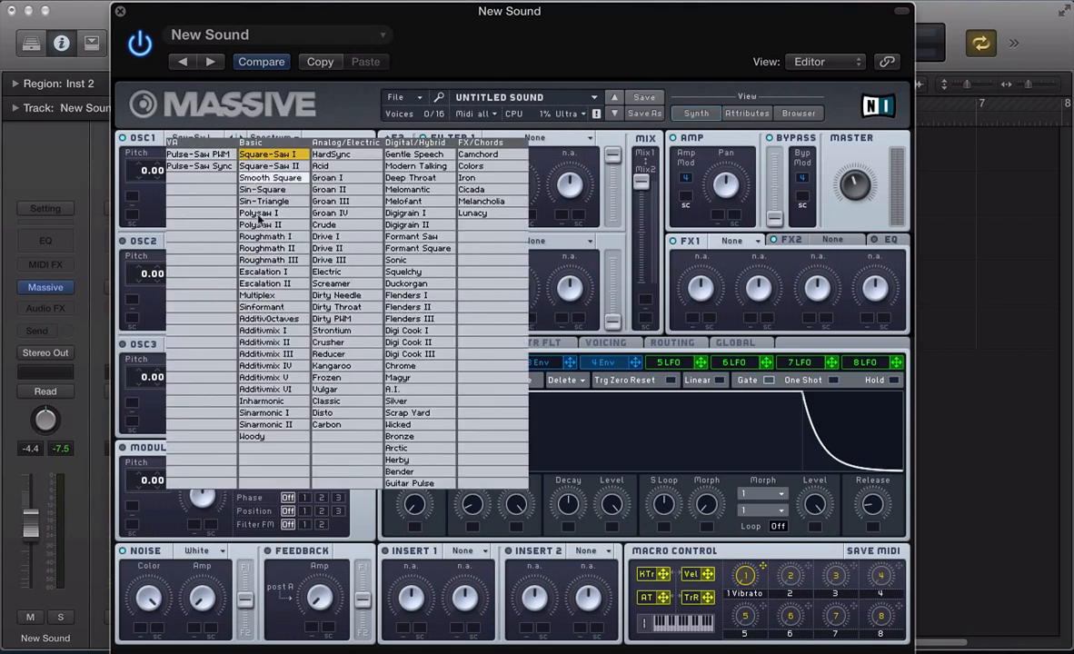
pyautogui.click(194, 128)
pyautogui.click(271, 138)
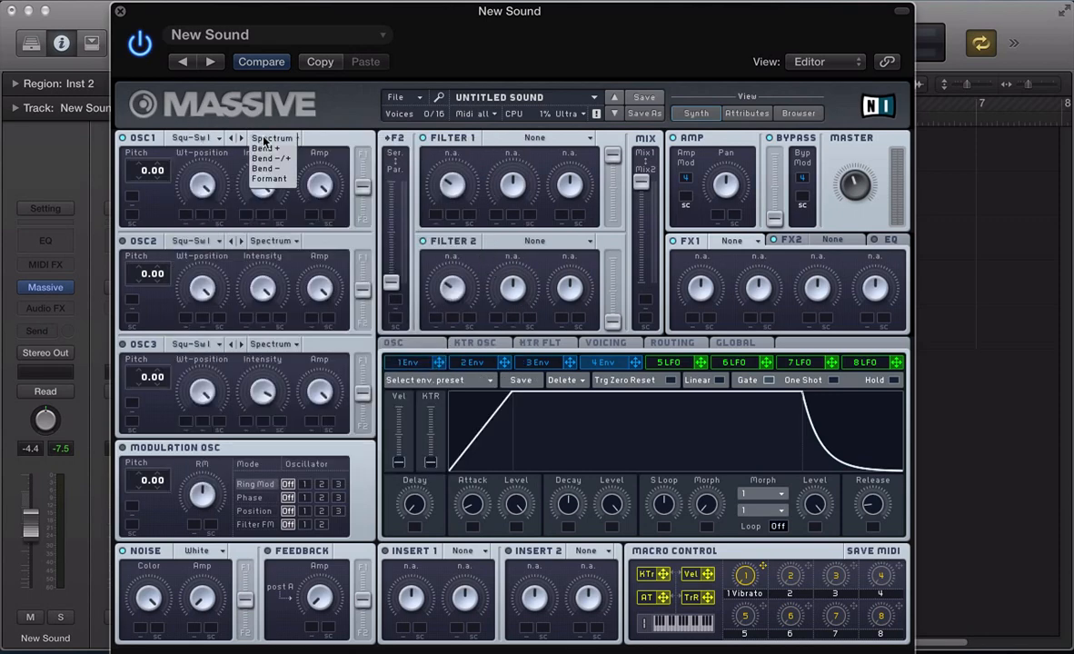
pyautogui.click(226, 168)
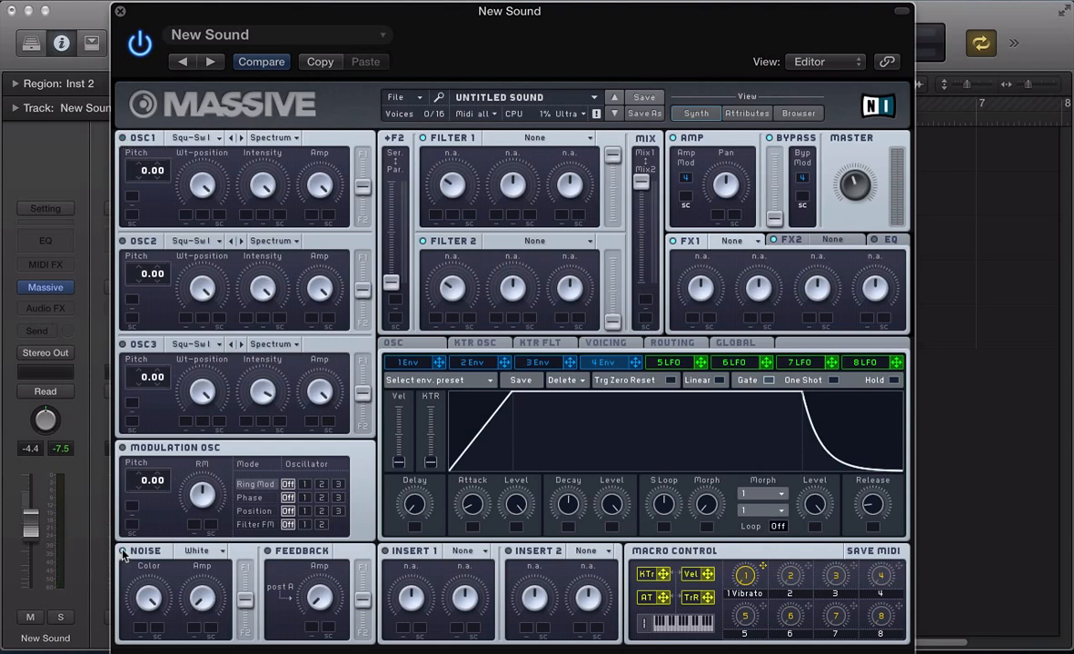
# Raise the noise oscillator's Amp to full and select White Noise as its noise type
pyautogui.moveTo(200, 612)
pyautogui.mouseDown()
pyautogui.moveTo(200, 601)
pyautogui.moveTo(205, 624)
pyautogui.moveTo(200, 603)
pyautogui.mouseUp()
pyautogui.click(195, 551)
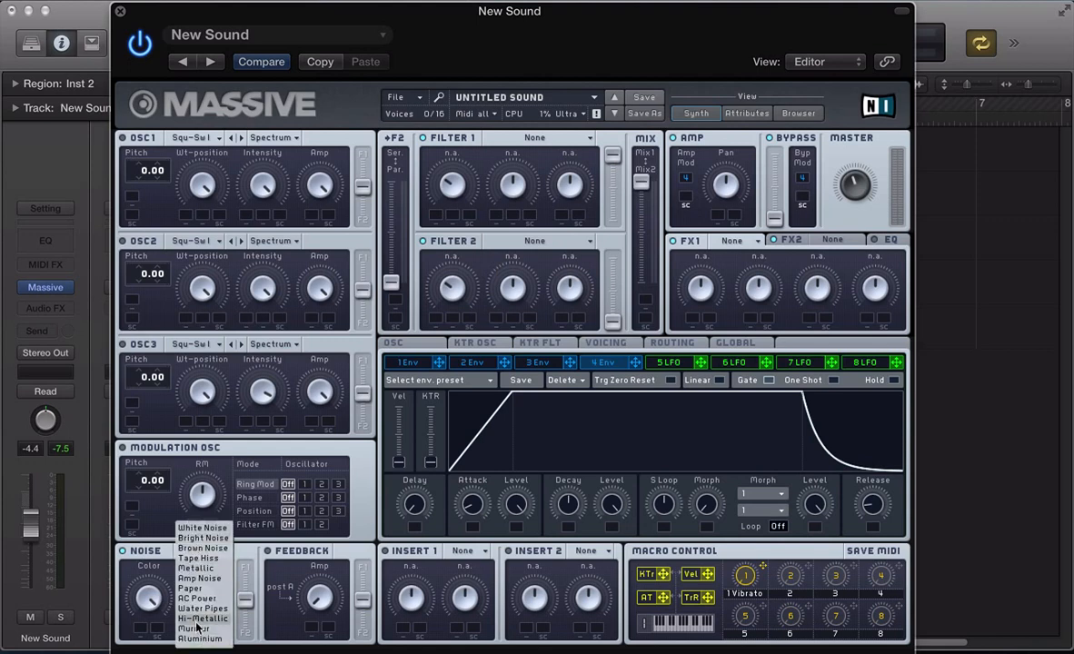
pyautogui.click(192, 529)
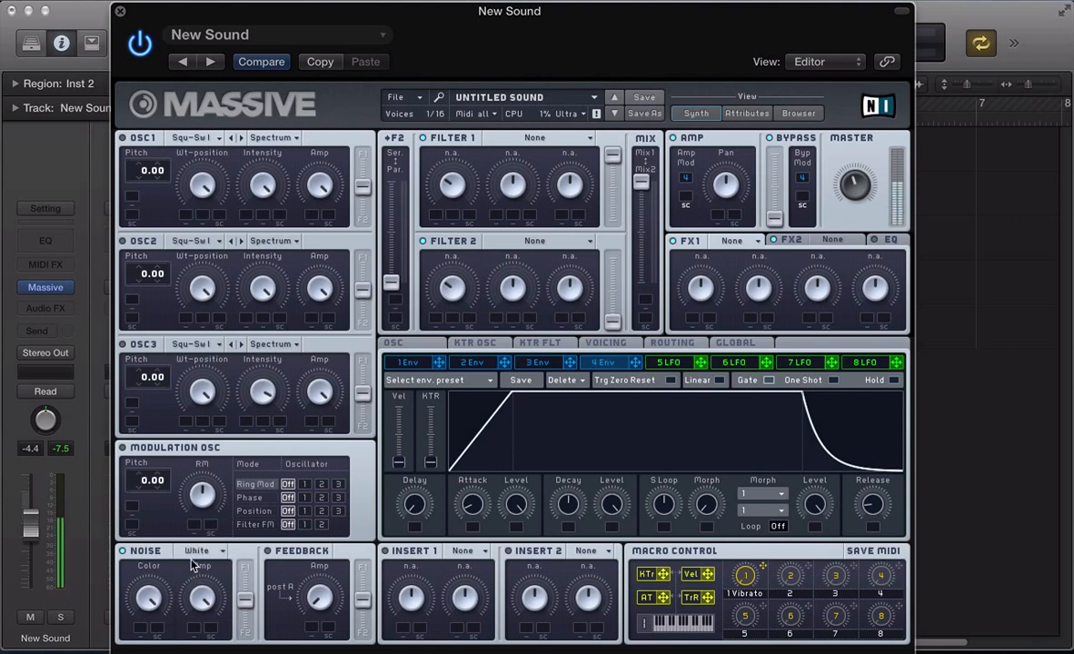
# Audition the noise types Bright Noise, Brown Noise and Tape Hiss in the noise oscillator
pyautogui.click(195, 551)
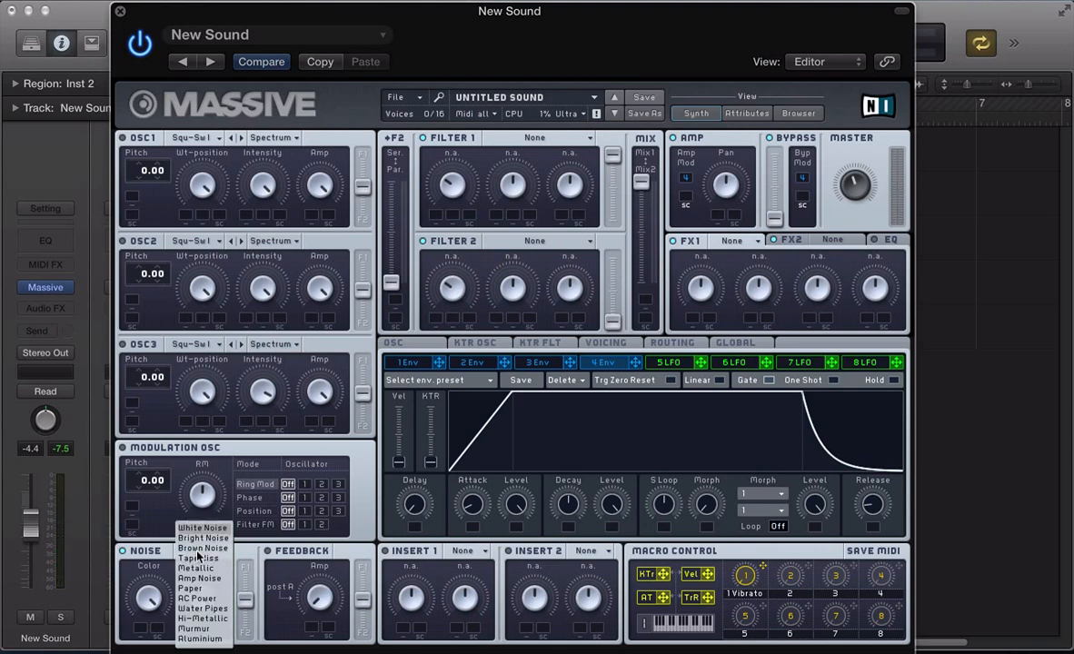
pyautogui.click(195, 544)
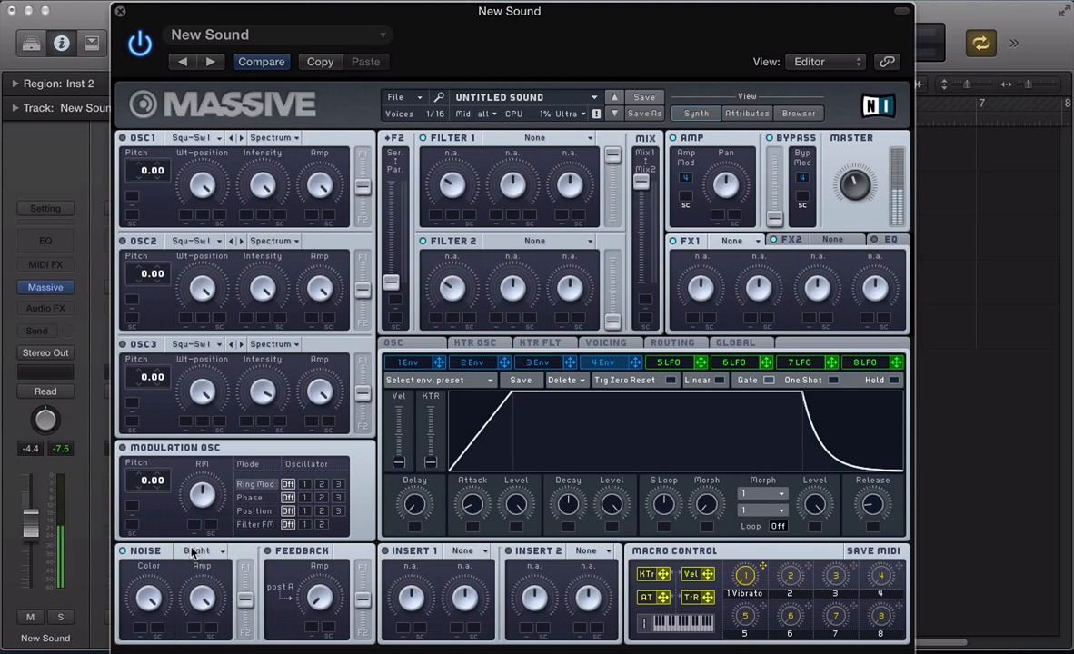
pyautogui.click(194, 550)
pyautogui.click(191, 549)
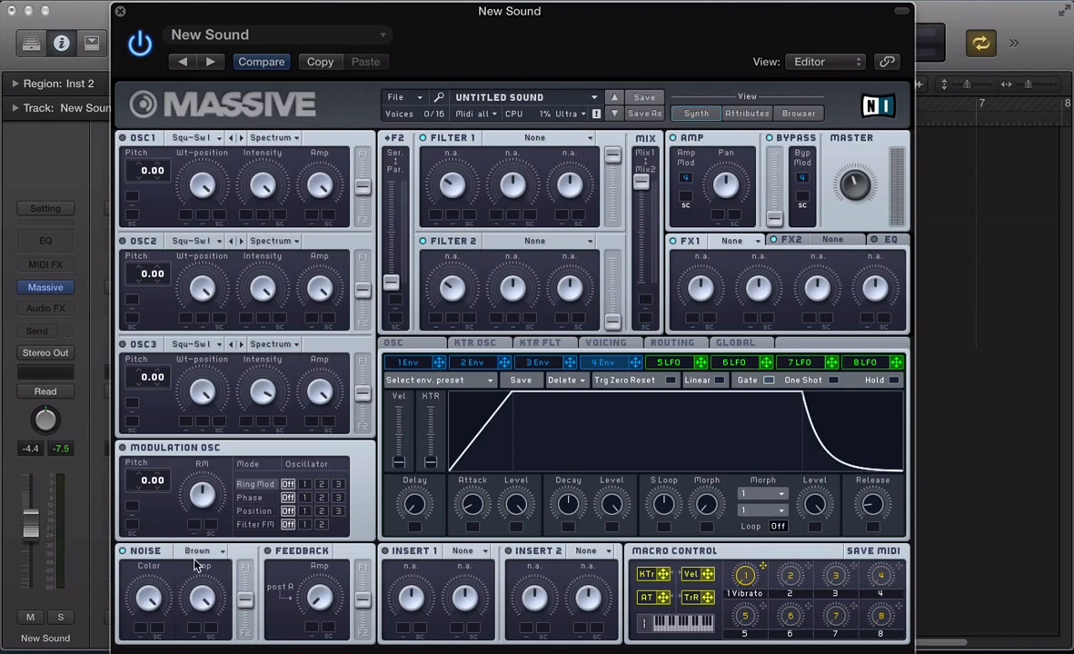
pyautogui.click(194, 552)
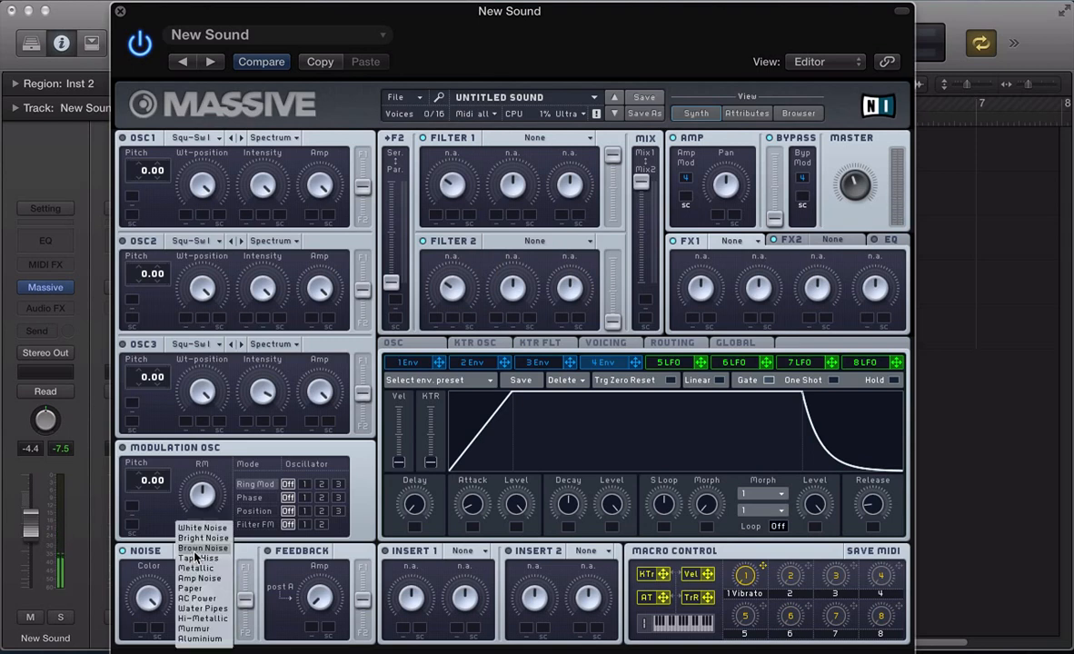
pyautogui.click(196, 558)
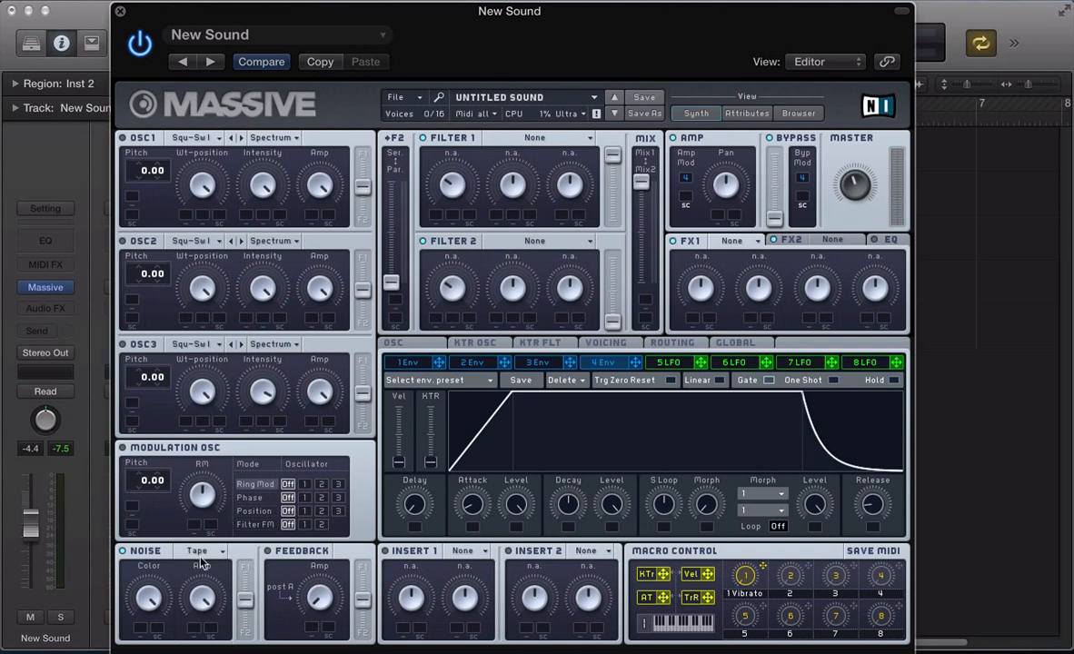
# Audition the Metallic, Amp Noise, Paper and Murmur noise types and return the noise oscillator to White Noise
pyautogui.click(195, 558)
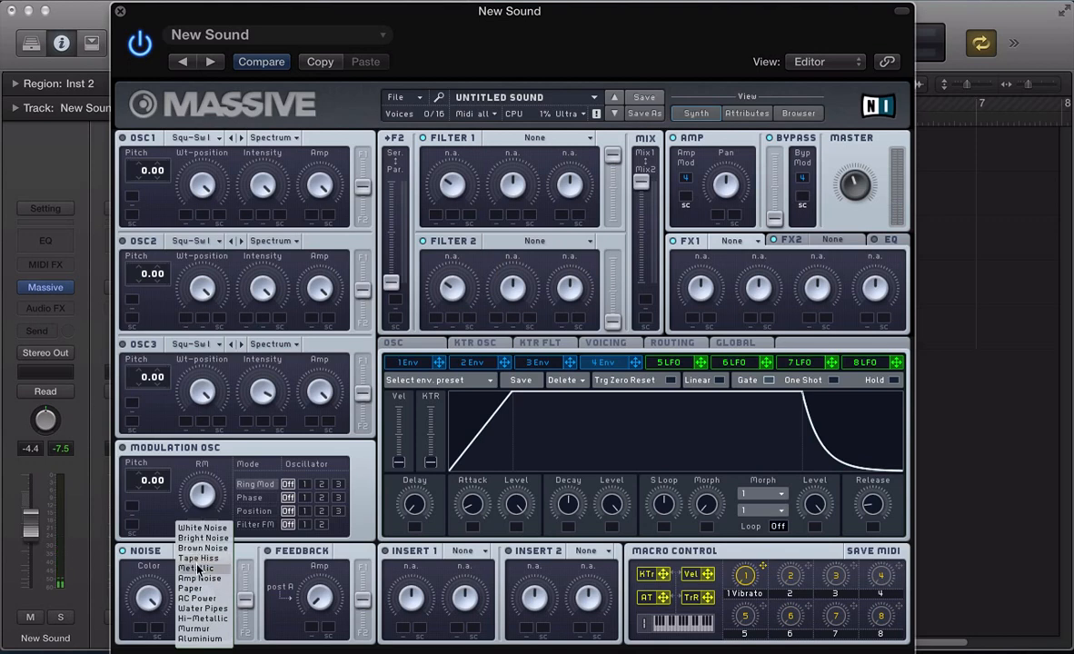
pyautogui.click(196, 558)
pyautogui.click(196, 558)
pyautogui.click(195, 558)
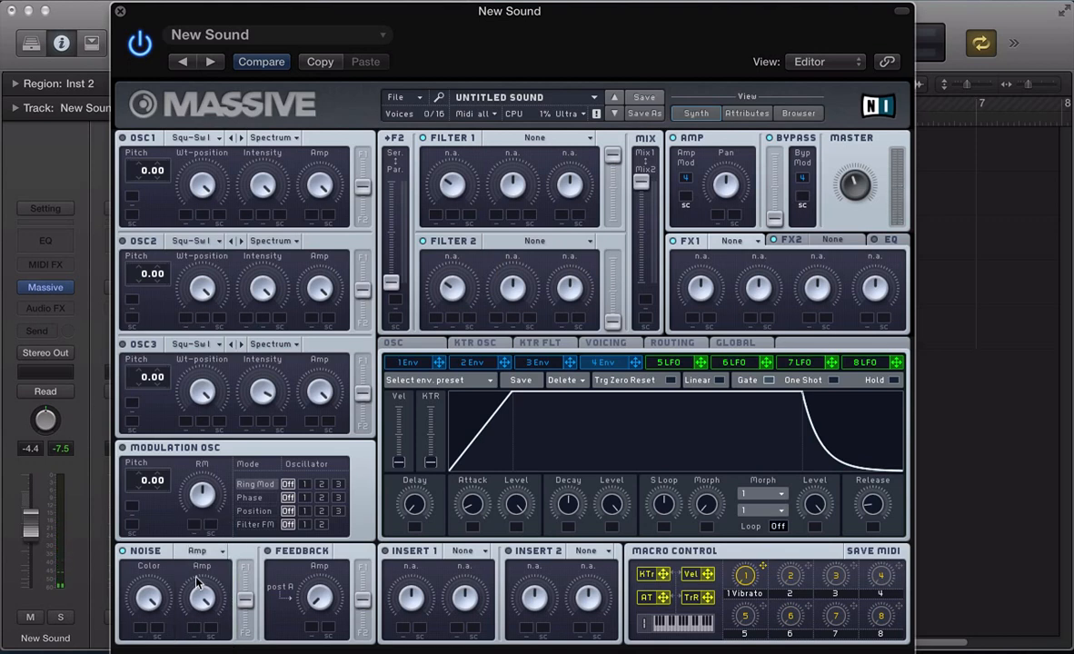
pyautogui.click(198, 562)
pyautogui.click(191, 588)
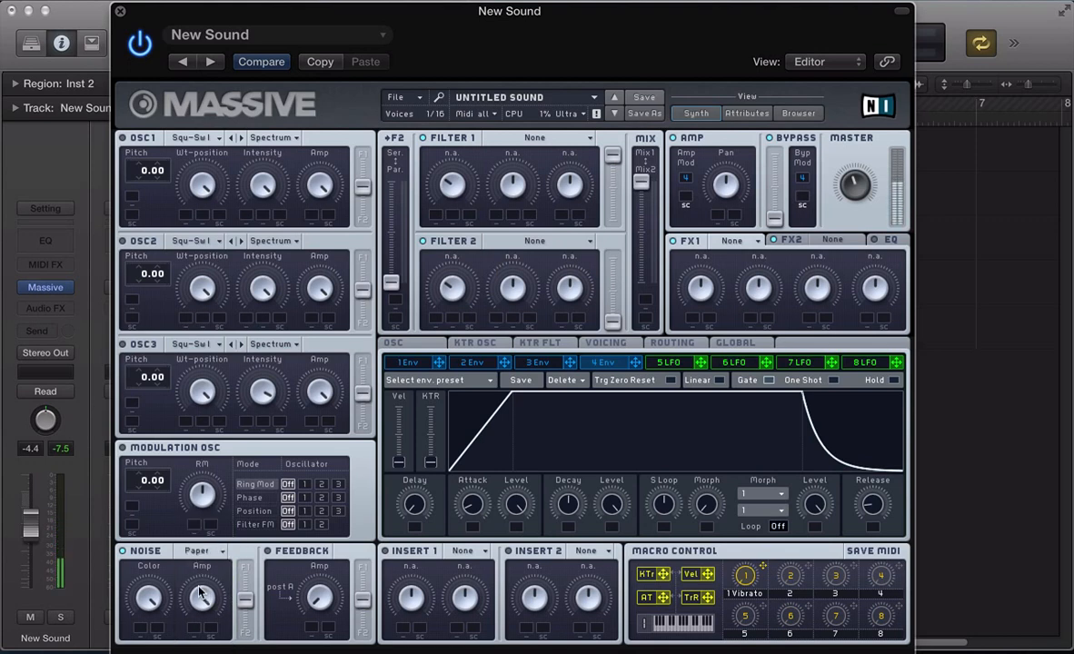
pyautogui.click(195, 558)
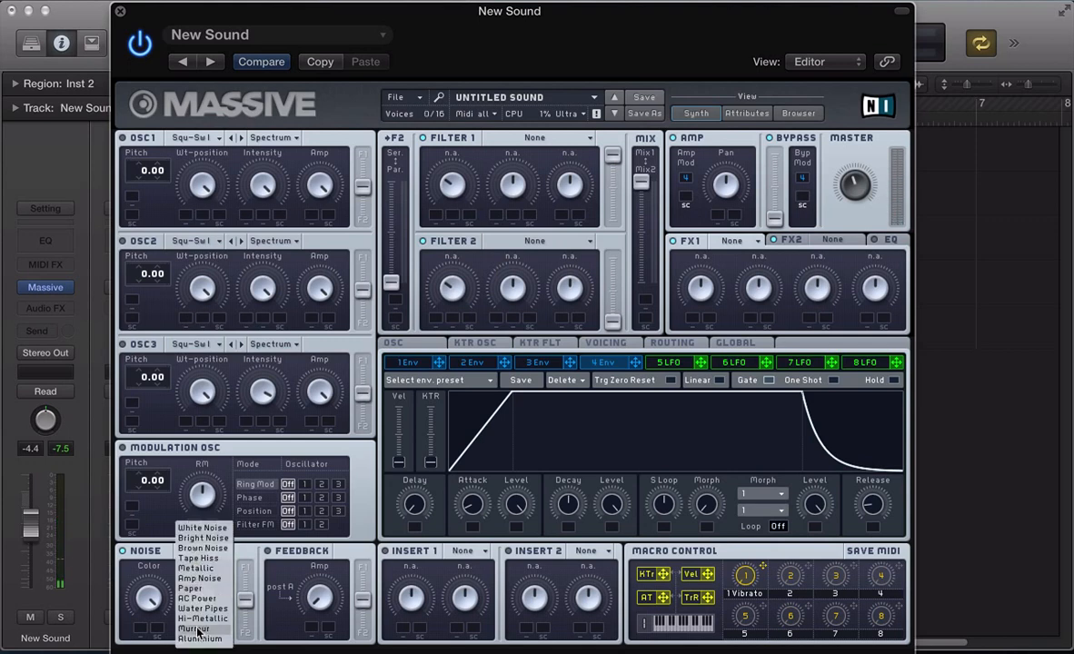
pyautogui.click(198, 634)
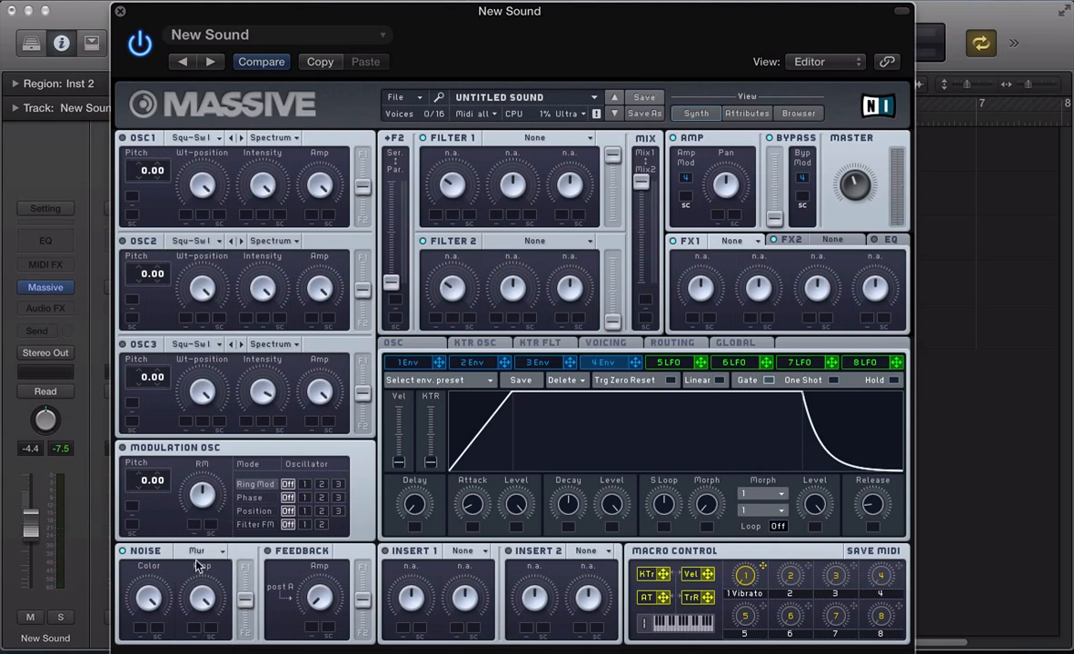
pyautogui.click(196, 553)
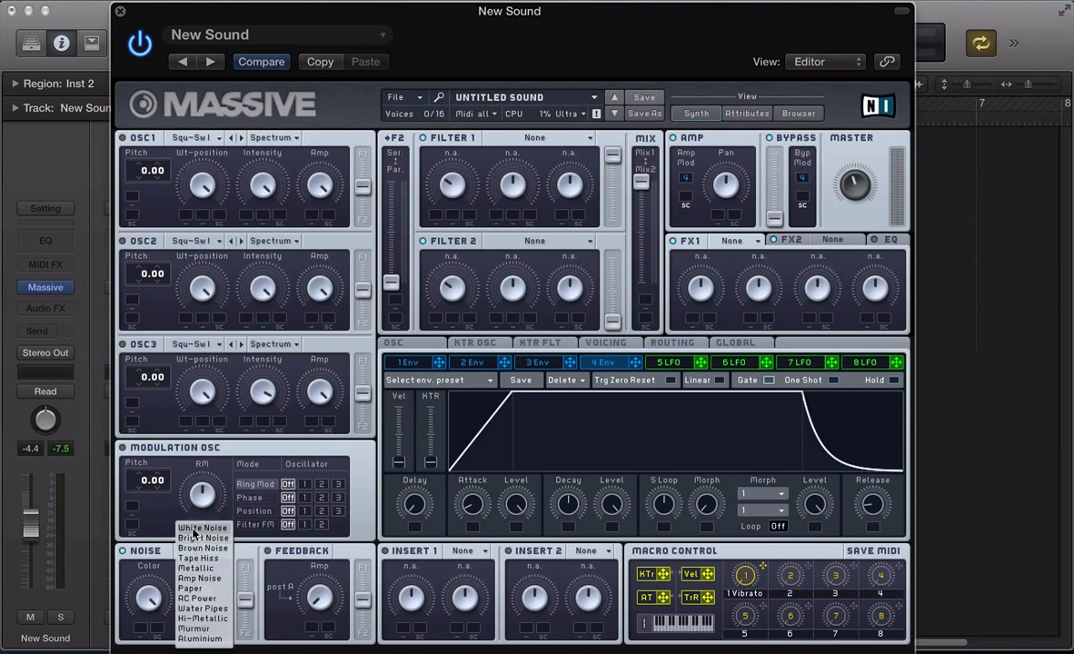
pyautogui.click(194, 534)
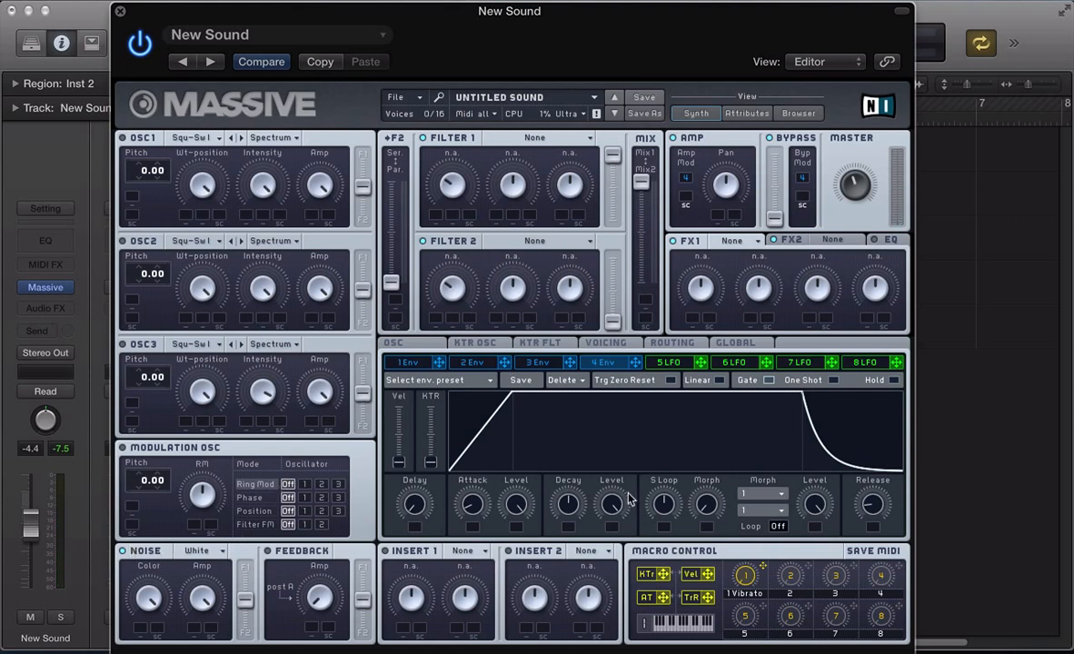
# In envelope 4, lower the decay Level to zero and shorten the Attack and Decay for a plucky noise
pyautogui.moveTo(613, 503); pyautogui.dragTo(614, 561)
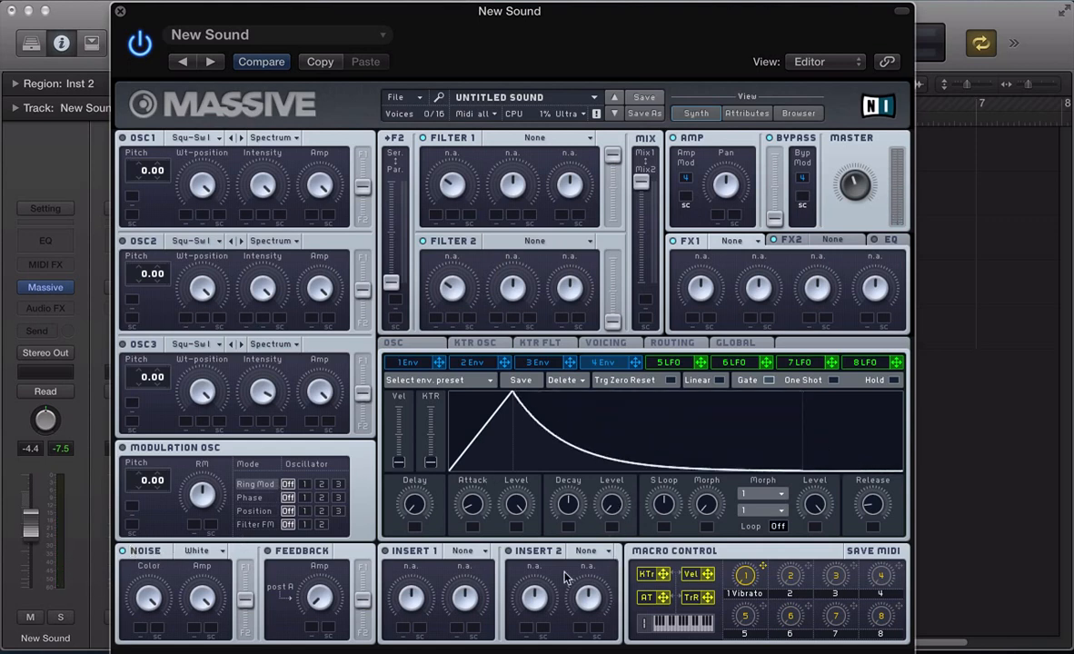
pyautogui.moveTo(572, 516); pyautogui.dragTo(571, 554)
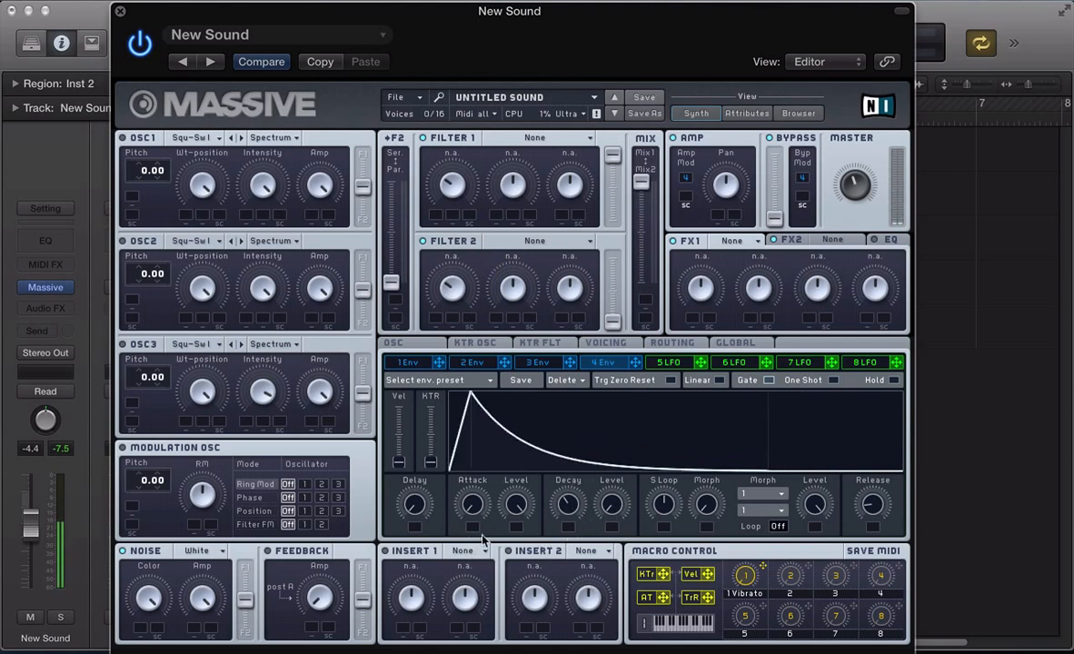
pyautogui.moveTo(567, 507); pyautogui.dragTo(564, 524)
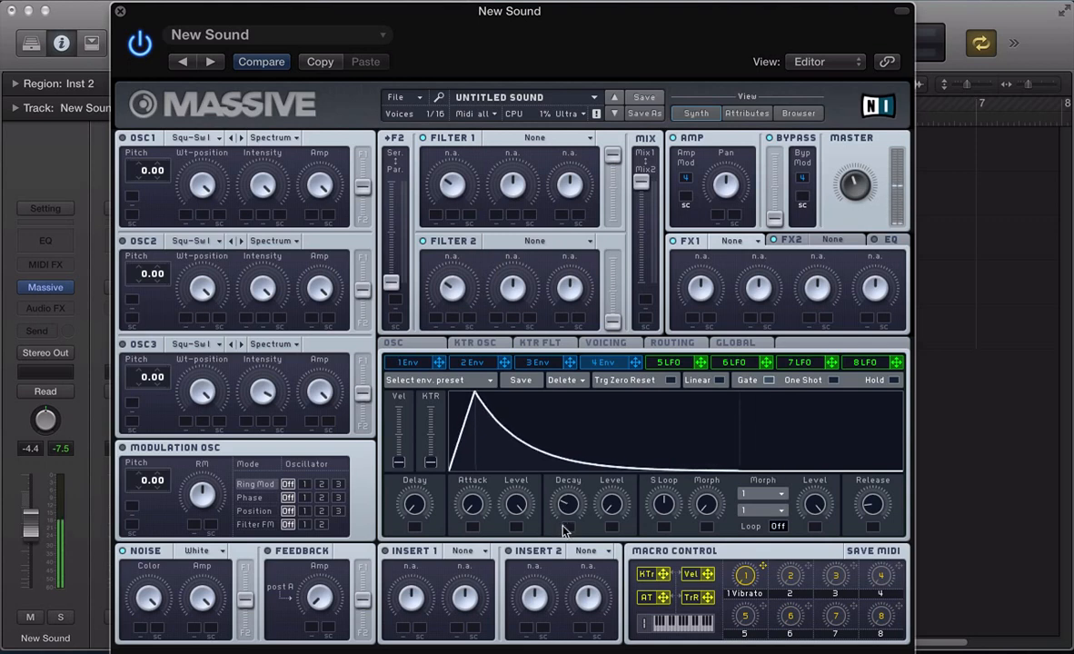
# Load Classic Tube in effect slot FX1 and Reverb in FX2
pyautogui.click(713, 242)
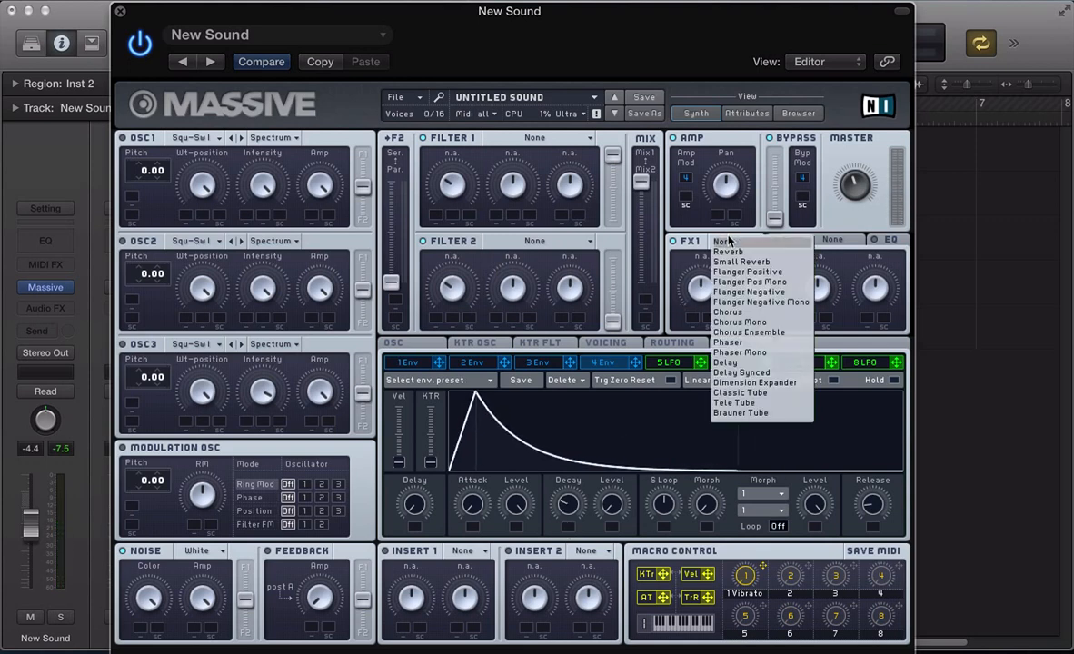
pyautogui.click(727, 375)
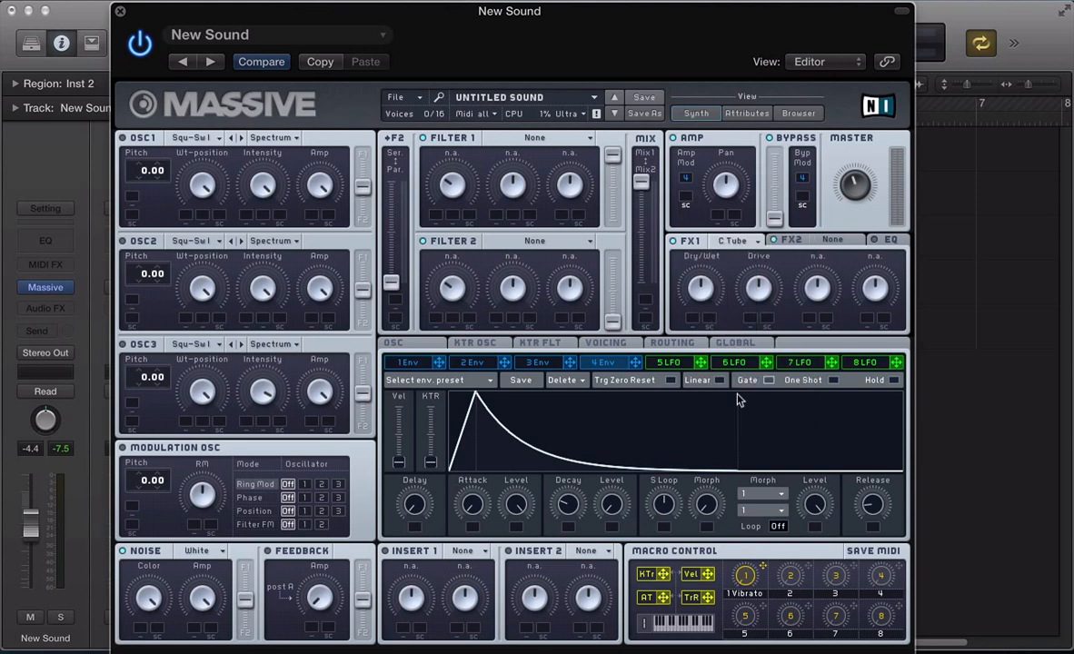
pyautogui.click(827, 241)
pyautogui.click(827, 241)
pyautogui.click(831, 257)
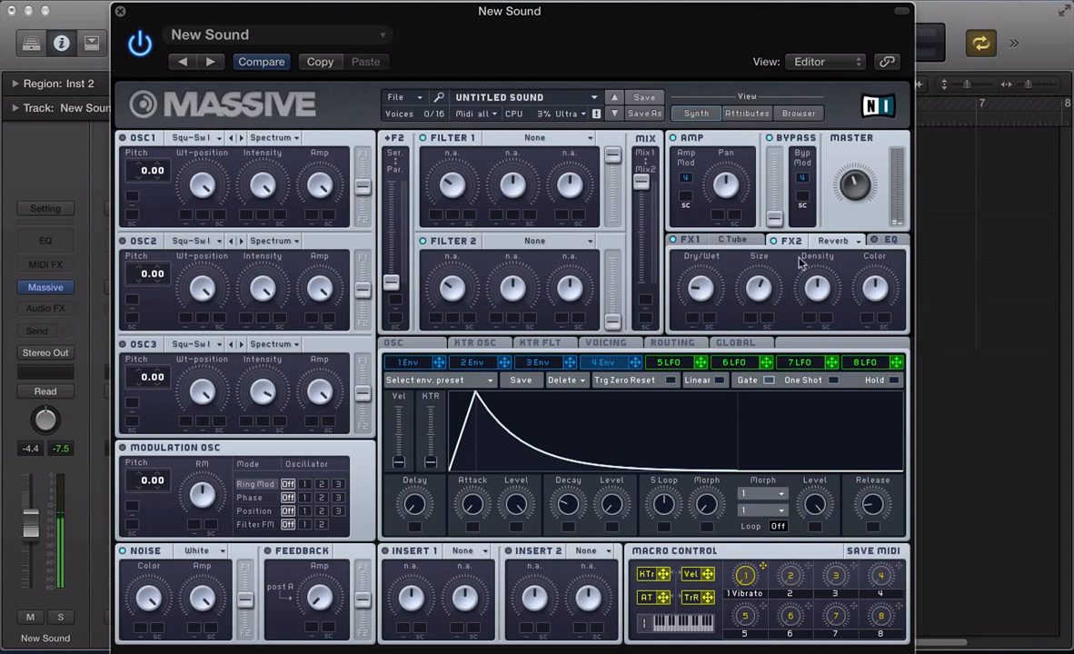
# Remove the effects by setting both FX2 and FX1 back to None
pyautogui.click(833, 240)
pyautogui.click(799, 225)
pyautogui.click(731, 244)
pyautogui.click(732, 242)
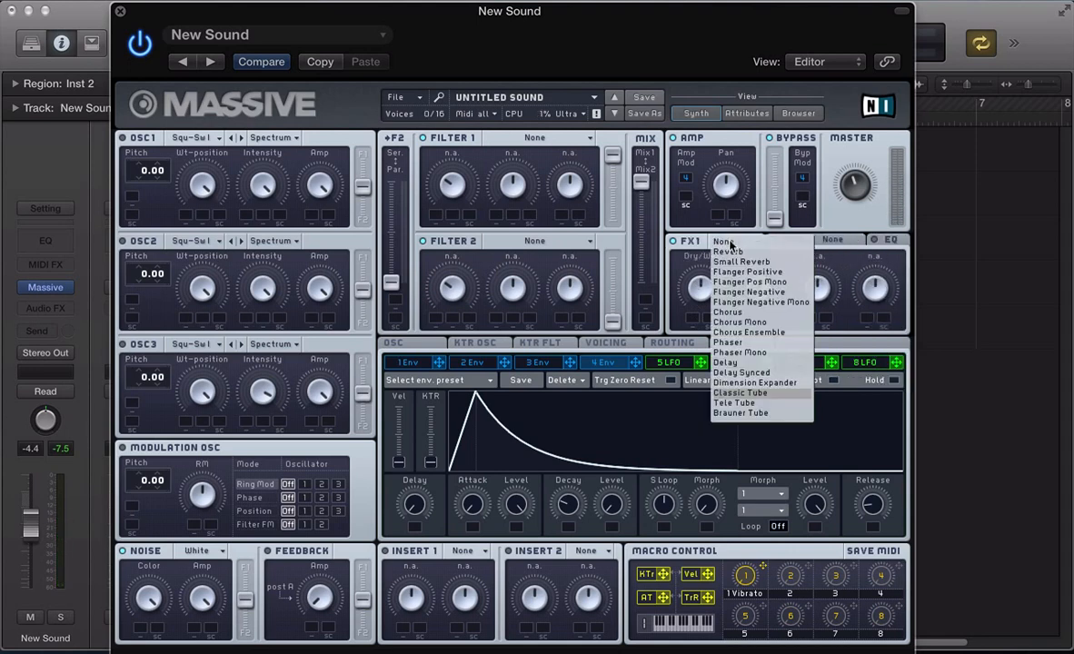
pyautogui.click(727, 249)
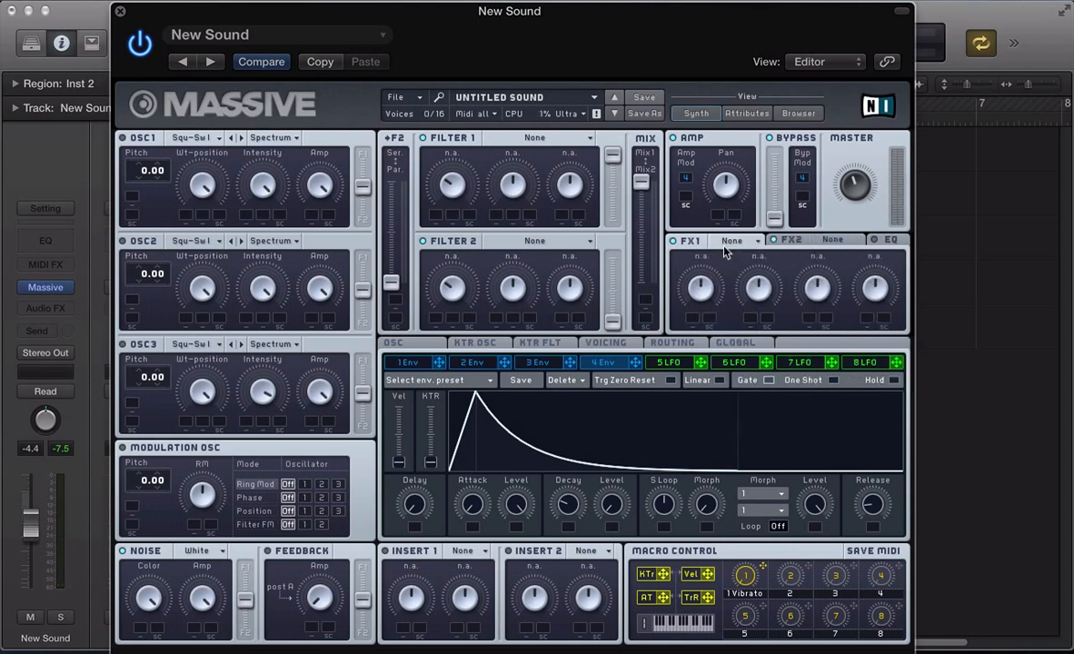
# Reset envelope 4's Decay time and decay Level to their default values
pyautogui.doubleClick(564, 505)
pyautogui.doubleClick(602, 506)
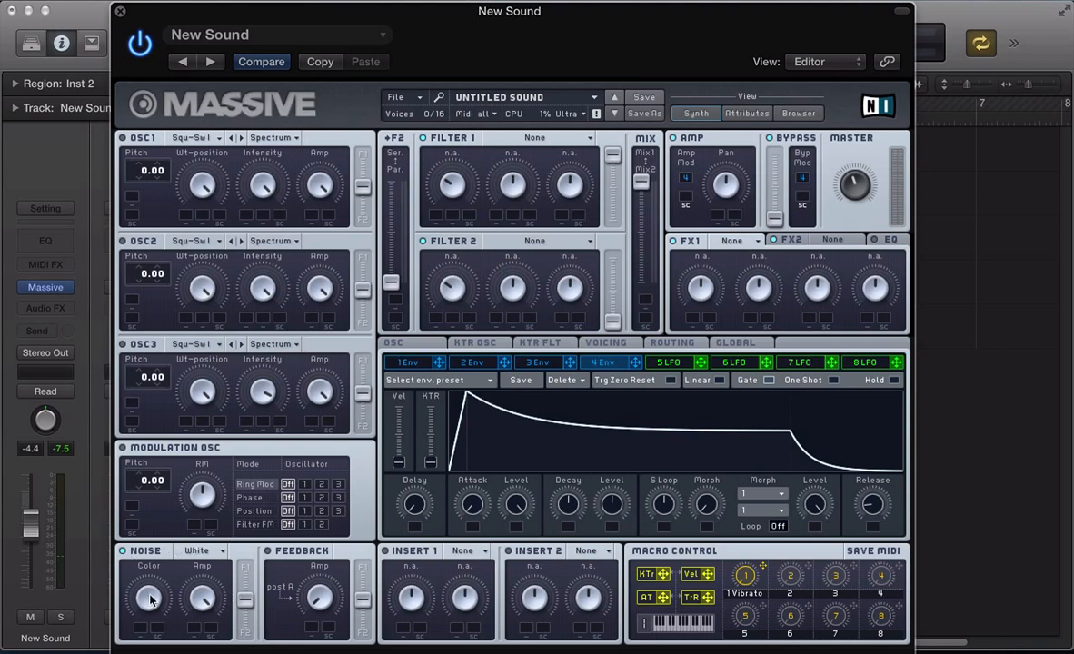
# Sweep the noise oscillator's Color down and back up to hear how it changes the noise, keeping its Amp at full
pyautogui.moveTo(194, 596); pyautogui.dragTo(195, 529)
pyautogui.moveTo(141, 596)
pyautogui.mouseDown()
pyautogui.moveTo(143, 630)
pyautogui.moveTo(146, 618)
pyautogui.mouseUp()
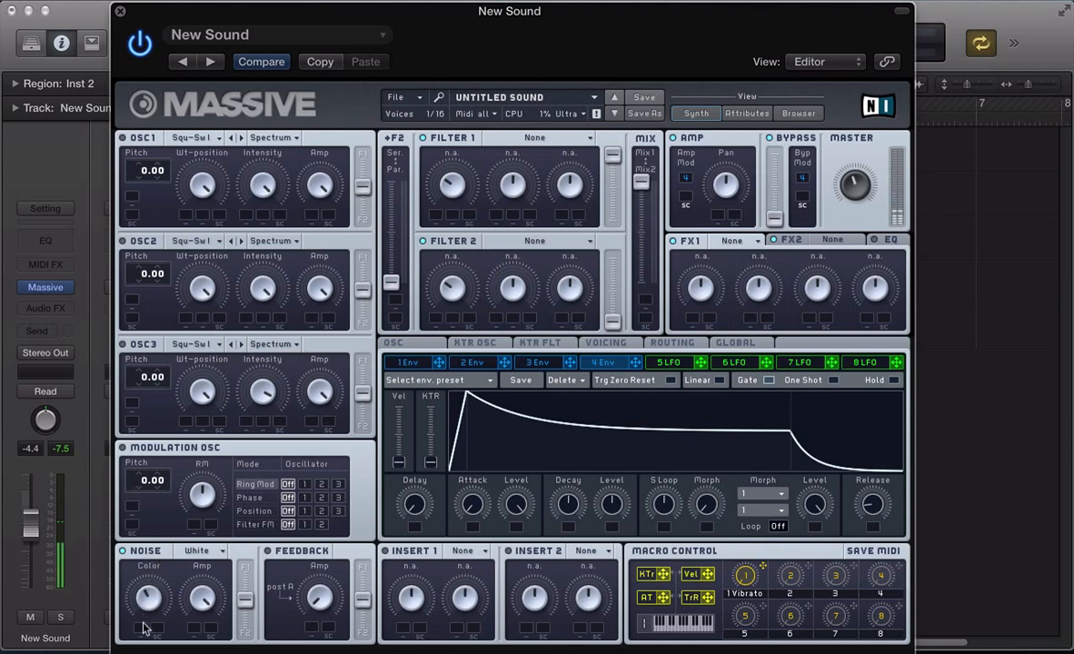
pyautogui.moveTo(134, 579); pyautogui.dragTo(126, 554)
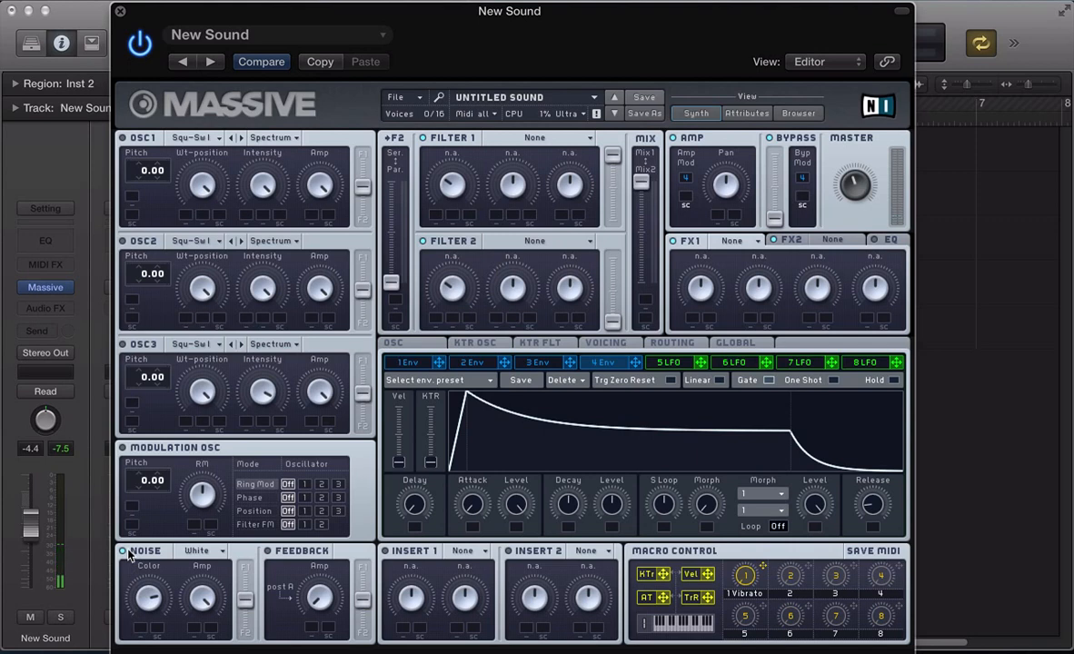
pyautogui.moveTo(139, 602)
pyautogui.mouseDown()
pyautogui.moveTo(140, 589)
pyautogui.moveTo(142, 625)
pyautogui.moveTo(139, 586)
pyautogui.moveTo(150, 645)
pyautogui.moveTo(134, 514)
pyautogui.moveTo(139, 589)
pyautogui.mouseUp()
# Lower envelope 4's decay Level to zero and slightly shorten its Decay
pyautogui.moveTo(626, 500); pyautogui.dragTo(621, 596)
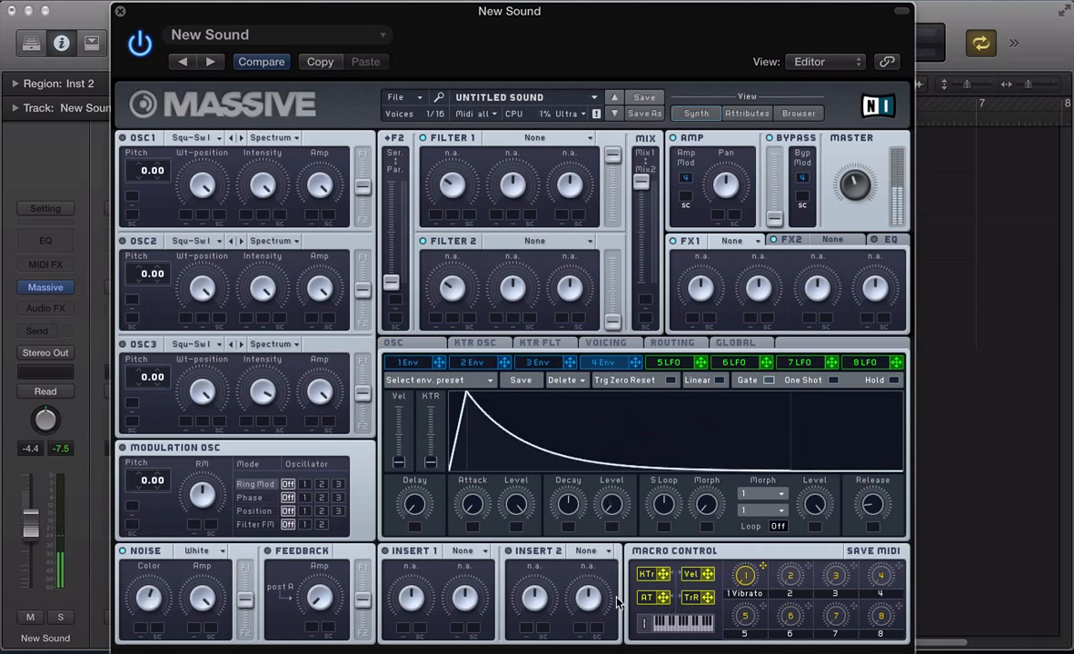
pyautogui.moveTo(562, 511)
pyautogui.mouseDown()
pyautogui.moveTo(562, 525)
pyautogui.moveTo(571, 509)
pyautogui.mouseUp()
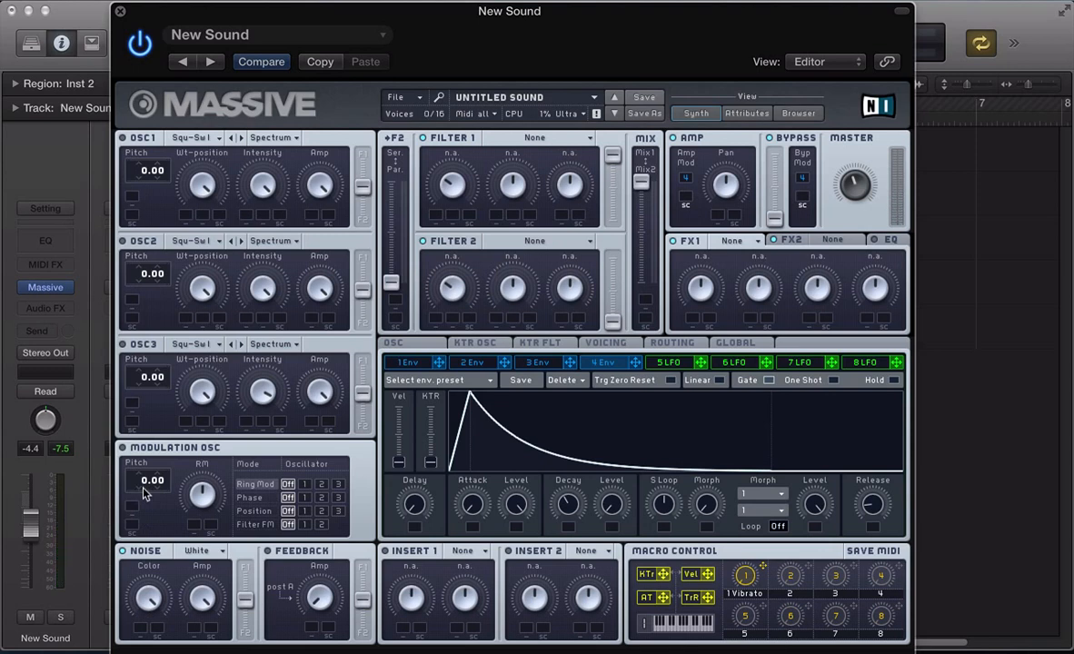
# Restore envelope 4's decay Level to full and reset its Decay to the default
pyautogui.click(614, 360)
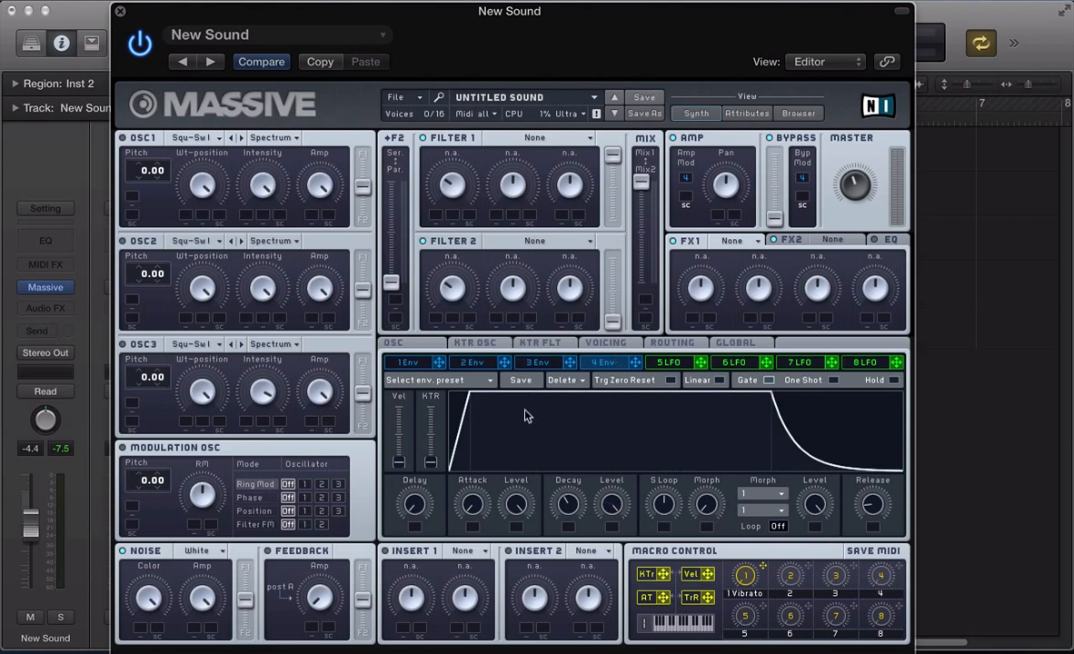
pyautogui.doubleClick(566, 498)
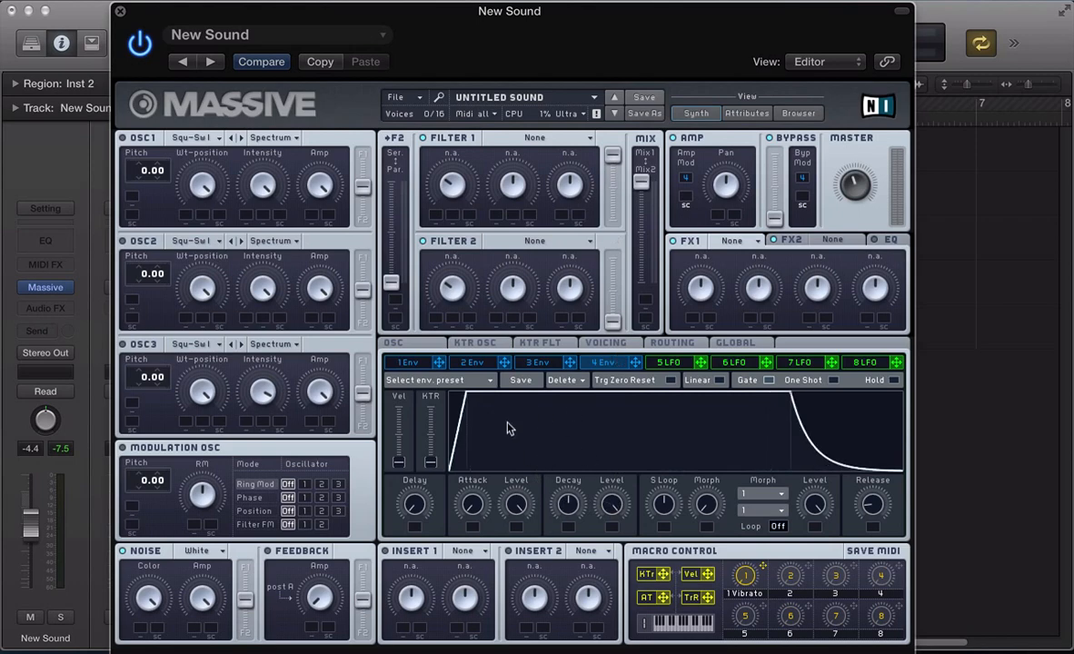
# Close the synth window, select the Inst 2 region on the New Sound track, and play the arrangement from the start of the cycle
pyautogui.press('super+w')
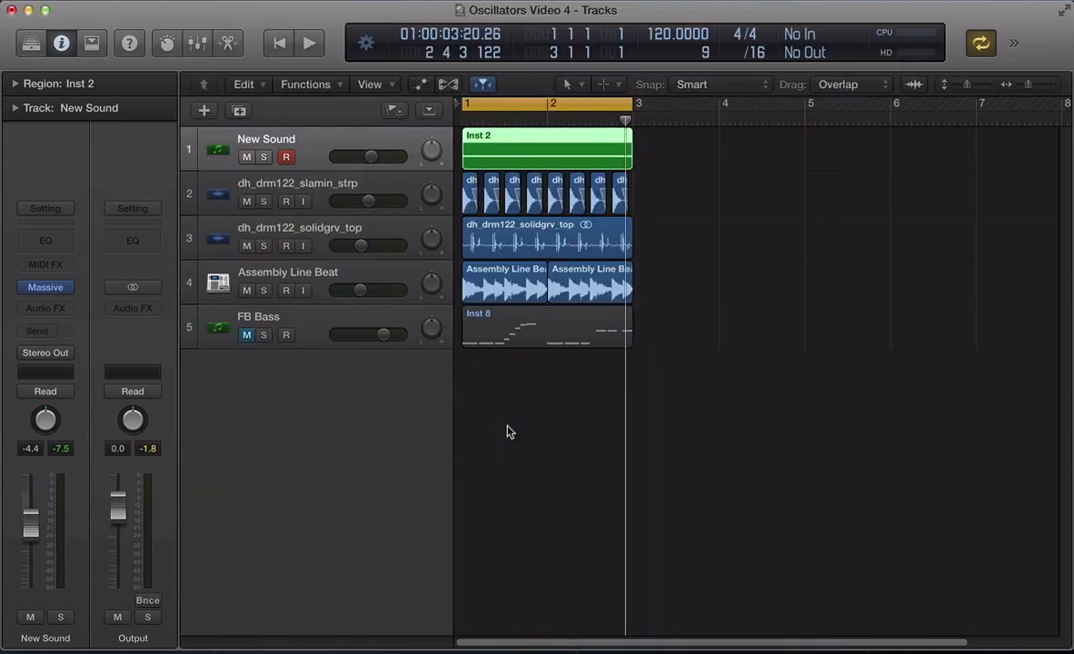
pyautogui.click(496, 151)
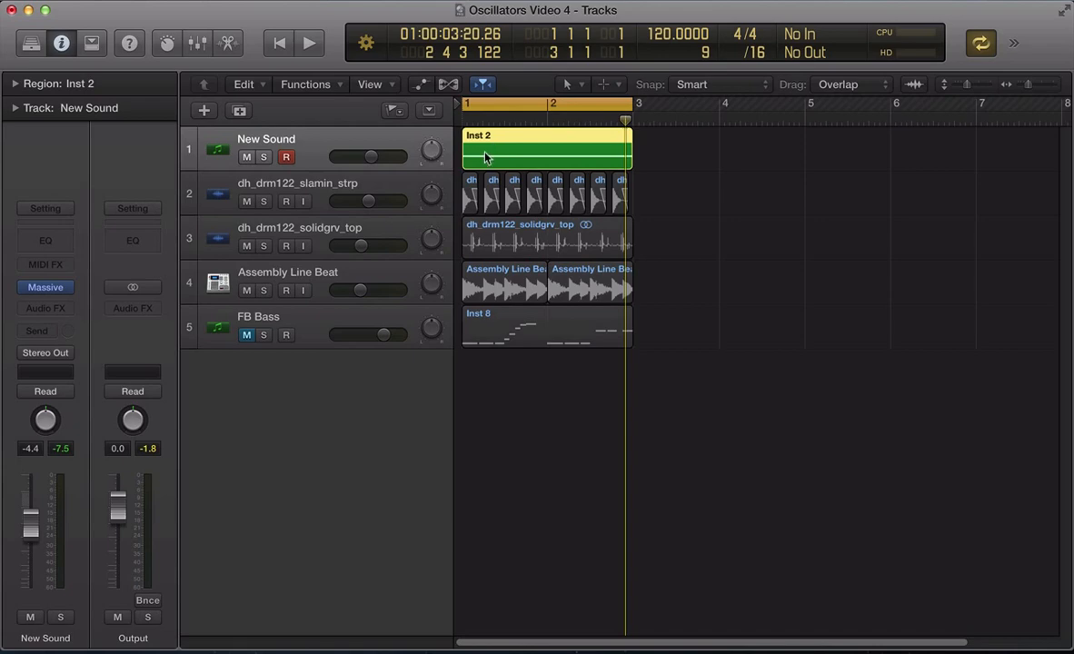
pyautogui.press('p')
pyautogui.press('p')
pyautogui.press('space')
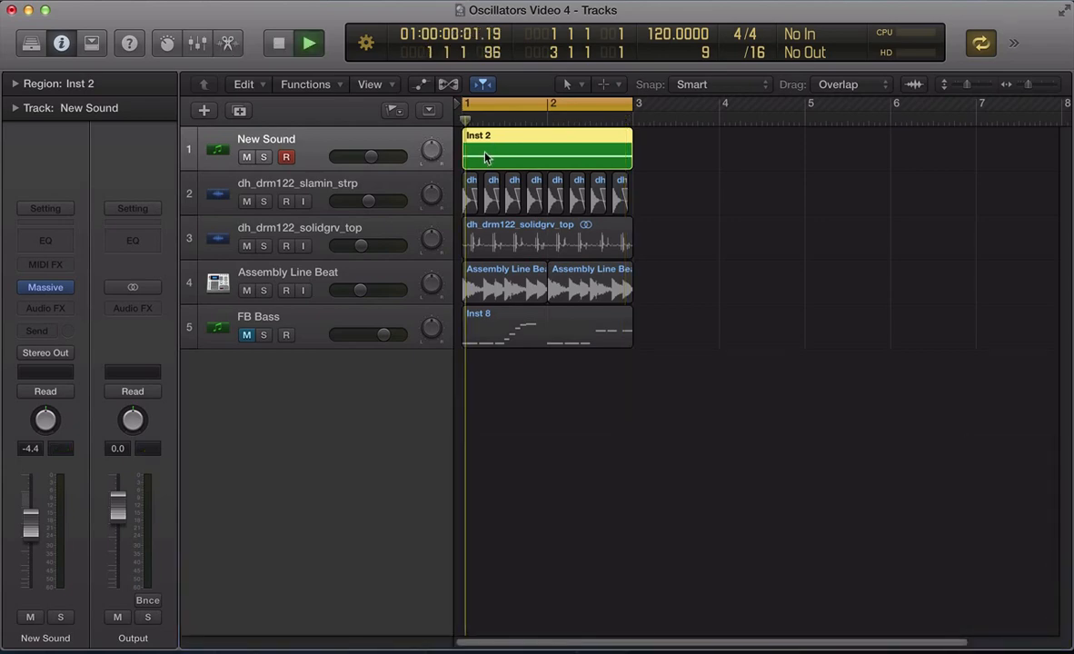
# Reopen the synth, give envelope 1 a long attack and full decay Level, and assign it to Filter 2's first cutoff modulation slot
pyautogui.press('v')
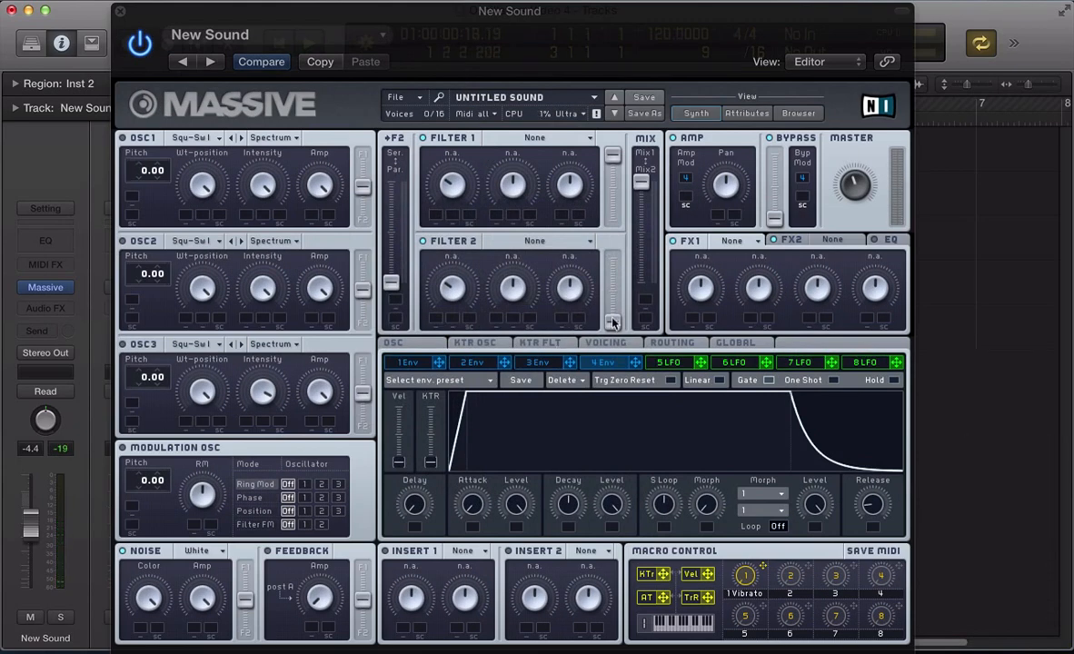
pyautogui.click(408, 361)
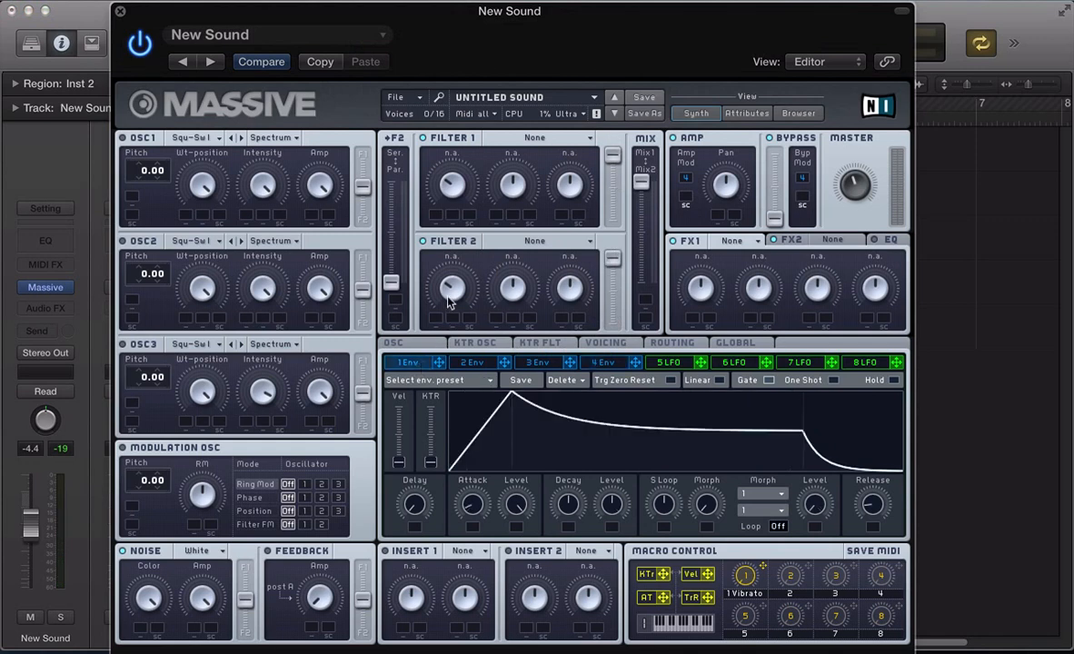
pyautogui.click(593, 360)
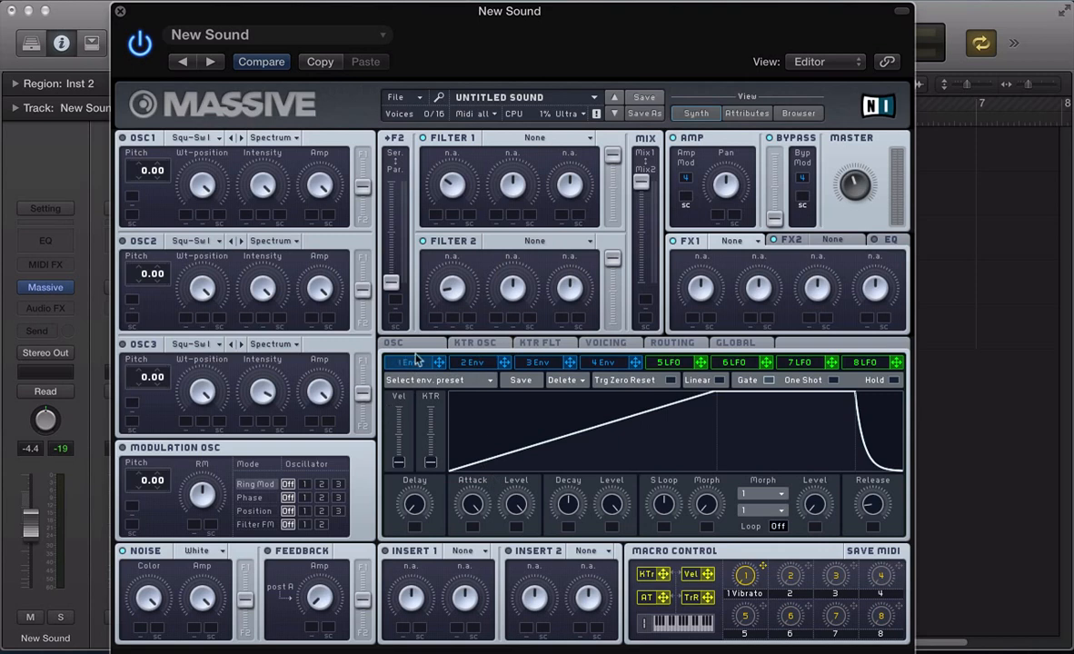
pyautogui.moveTo(415, 359); pyautogui.dragTo(436, 318)
# Set Filter 2 to Lowpass 4 and move the output mix fully to Mix2
pyautogui.click(504, 242)
pyautogui.click(507, 258)
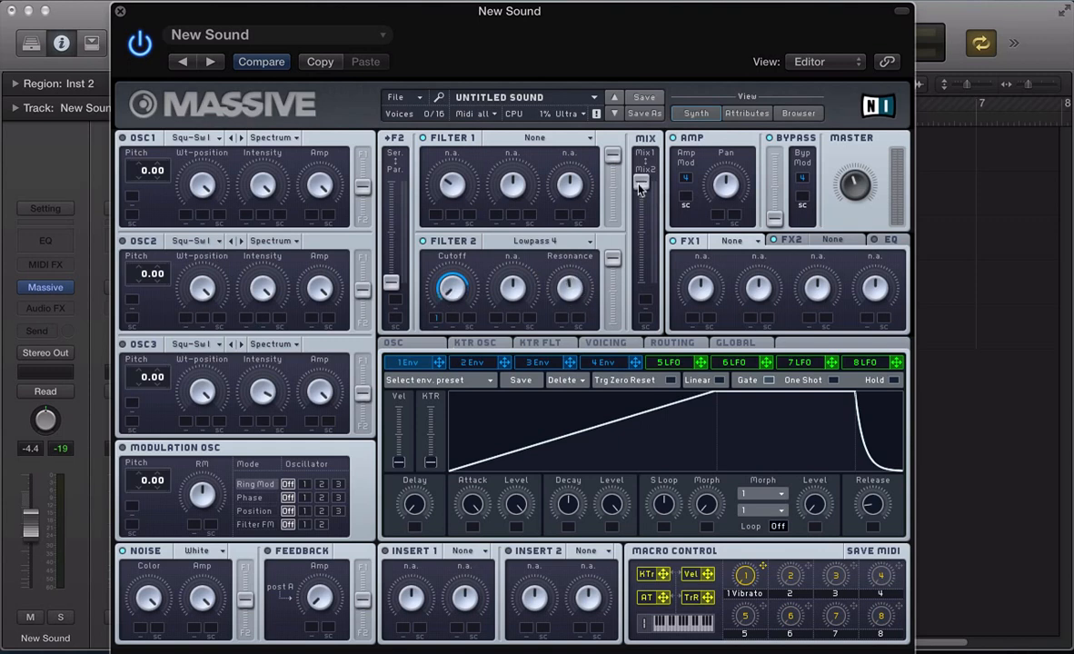
pyautogui.moveTo(640, 189); pyautogui.dragTo(641, 283)
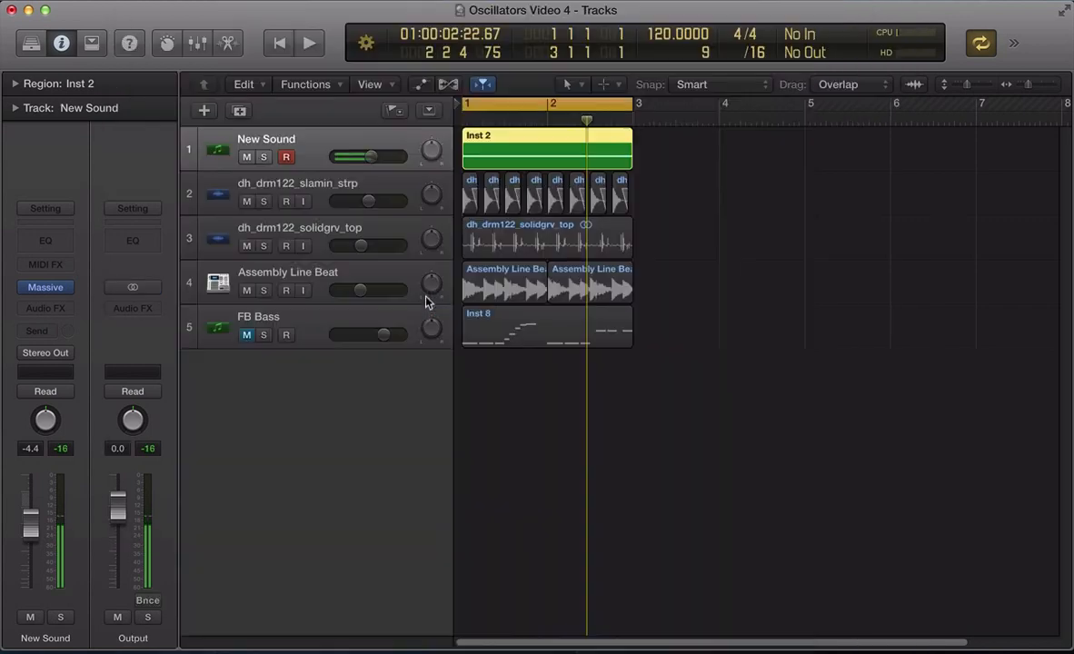
# Play the arrangement to hear the filtered noise rise, stop playback, and reopen the synth window
pyautogui.press('space')
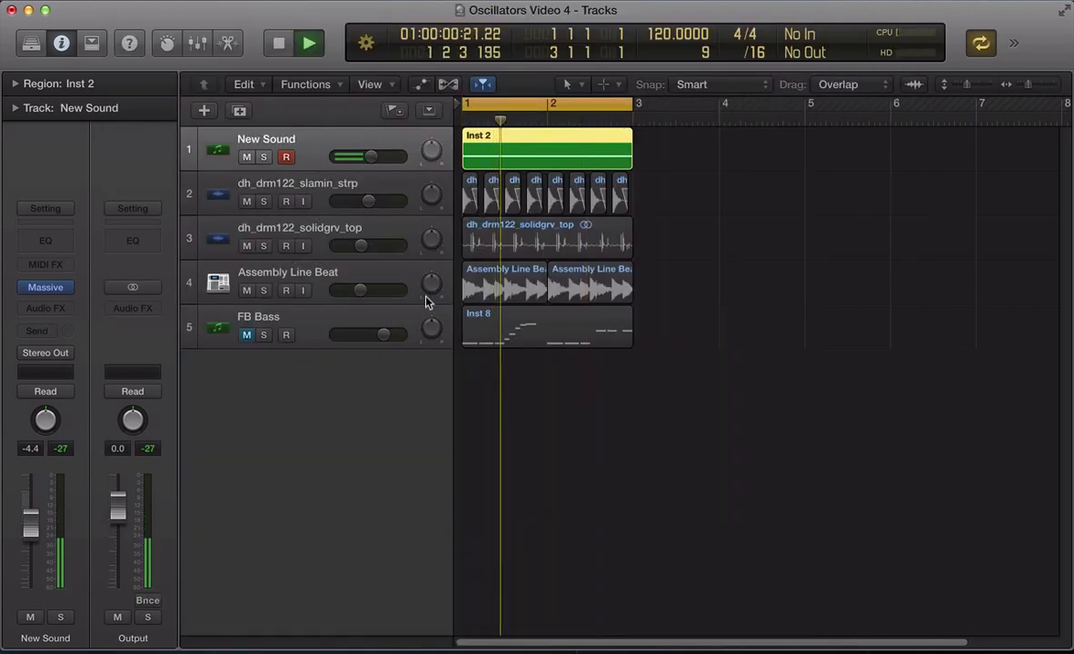
pyautogui.press('space')
pyautogui.press('v')
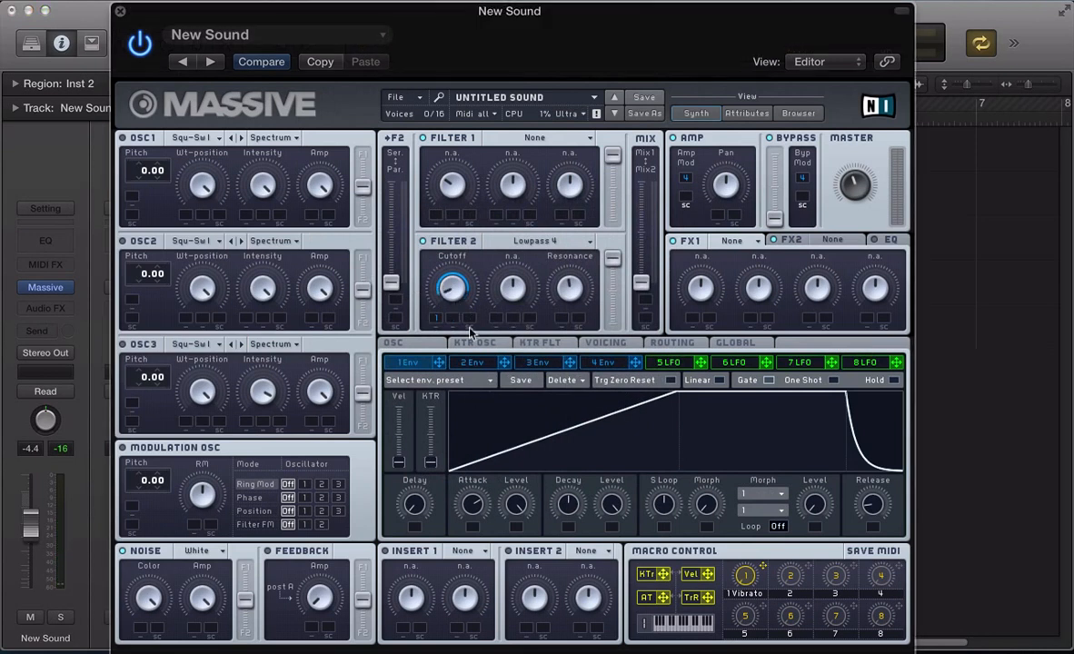
# Assign LFO 5 to Filter 2's second cutoff modulation slot and turn on Sync for the LFO
pyautogui.click(672, 363)
pyautogui.moveTo(701, 362); pyautogui.dragTo(448, 300)
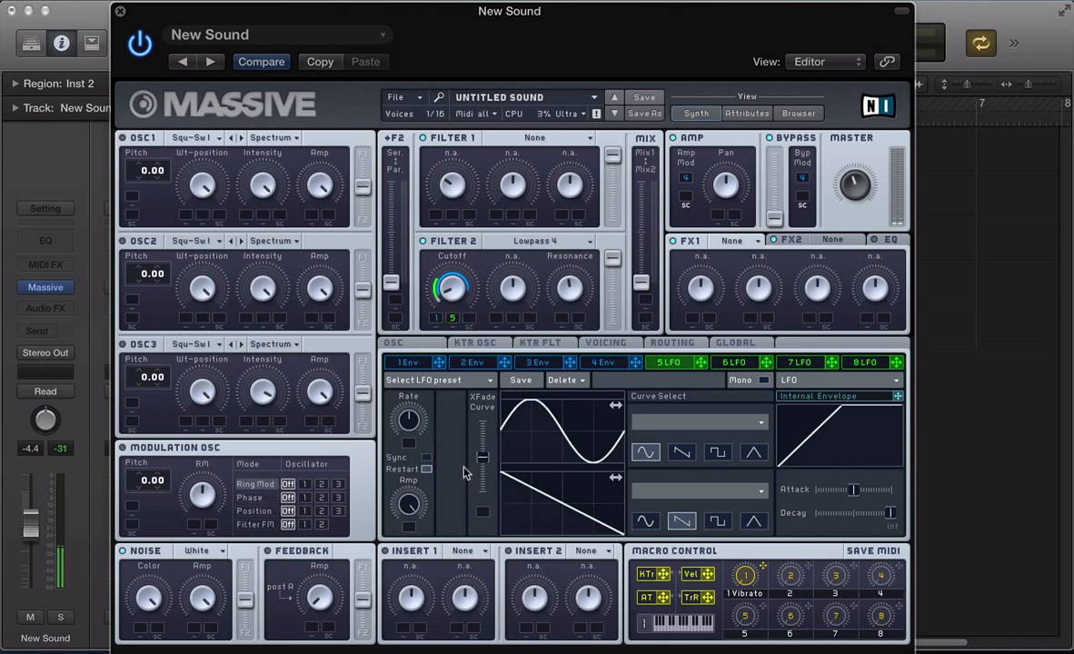
pyautogui.click(426, 459)
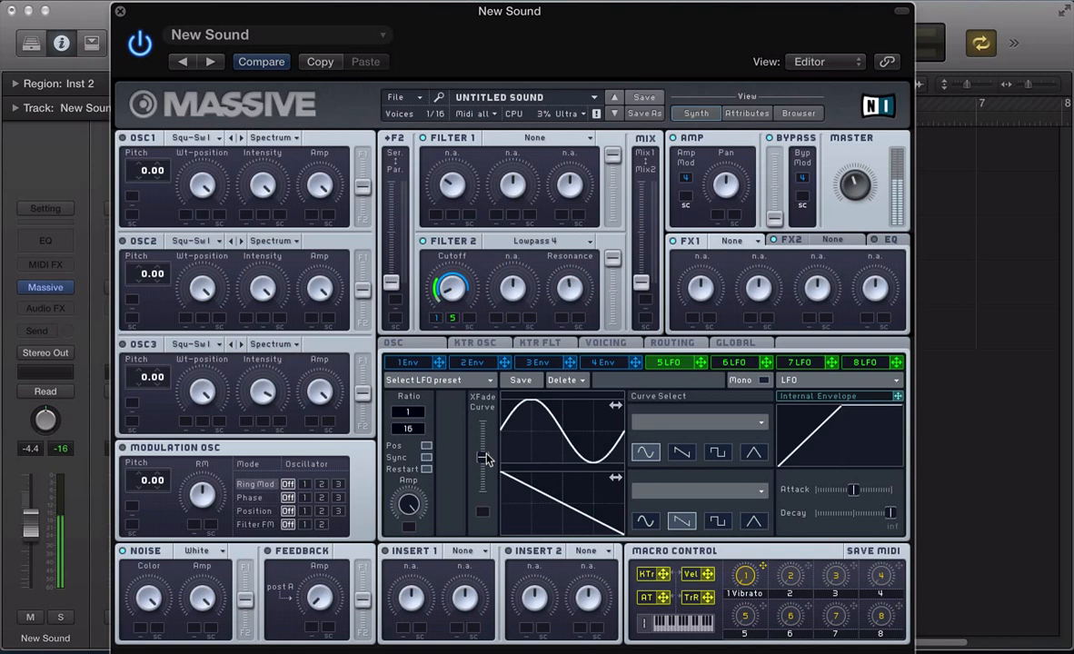
# Try Classic Tube as the FX1 effect and Chorus as the FX2 effect on the noise
pyautogui.click(732, 241)
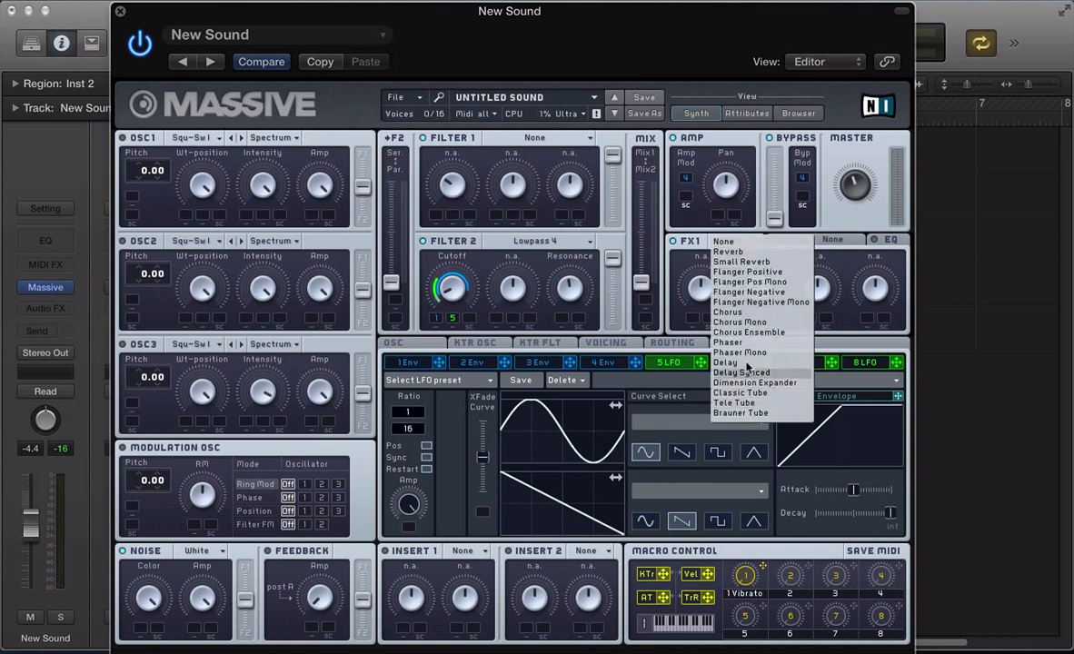
pyautogui.click(744, 394)
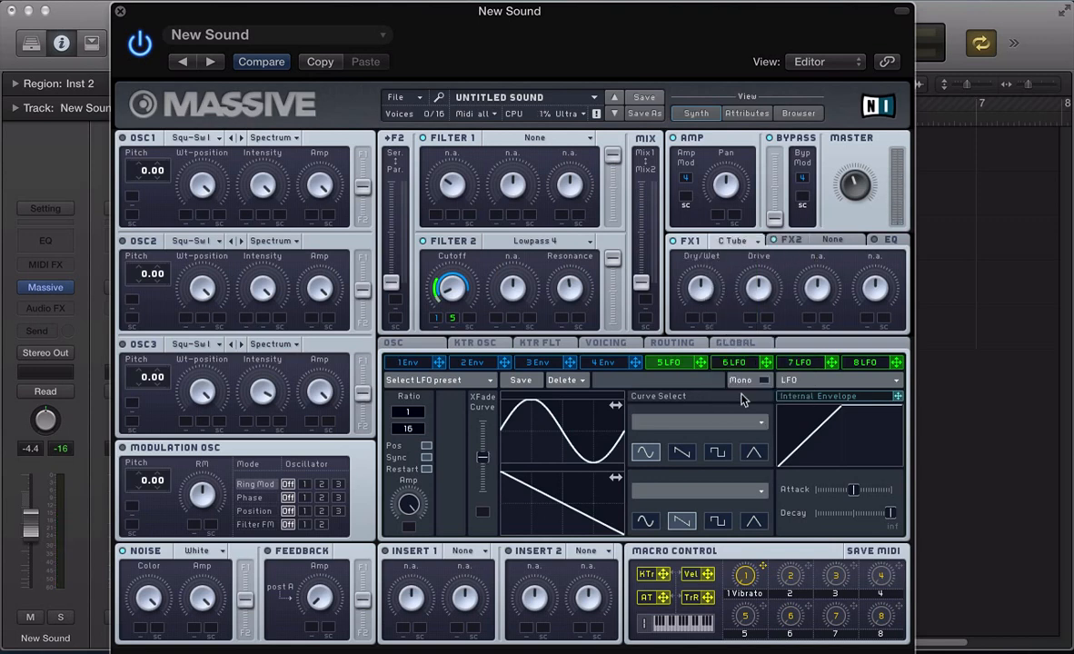
pyautogui.click(789, 240)
pyautogui.click(829, 240)
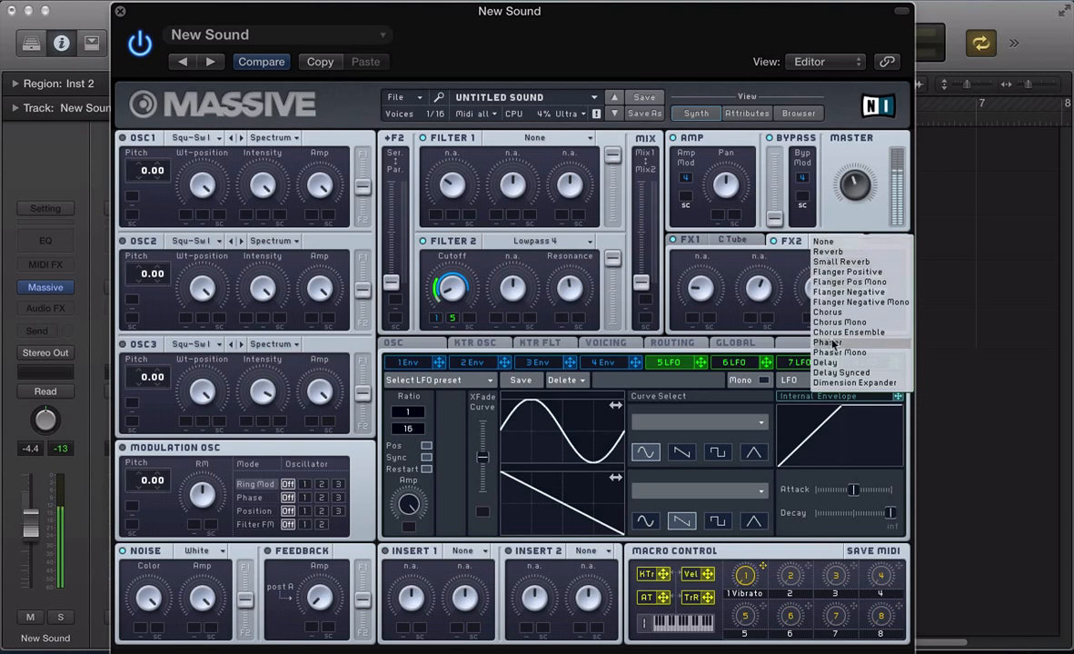
pyautogui.click(829, 312)
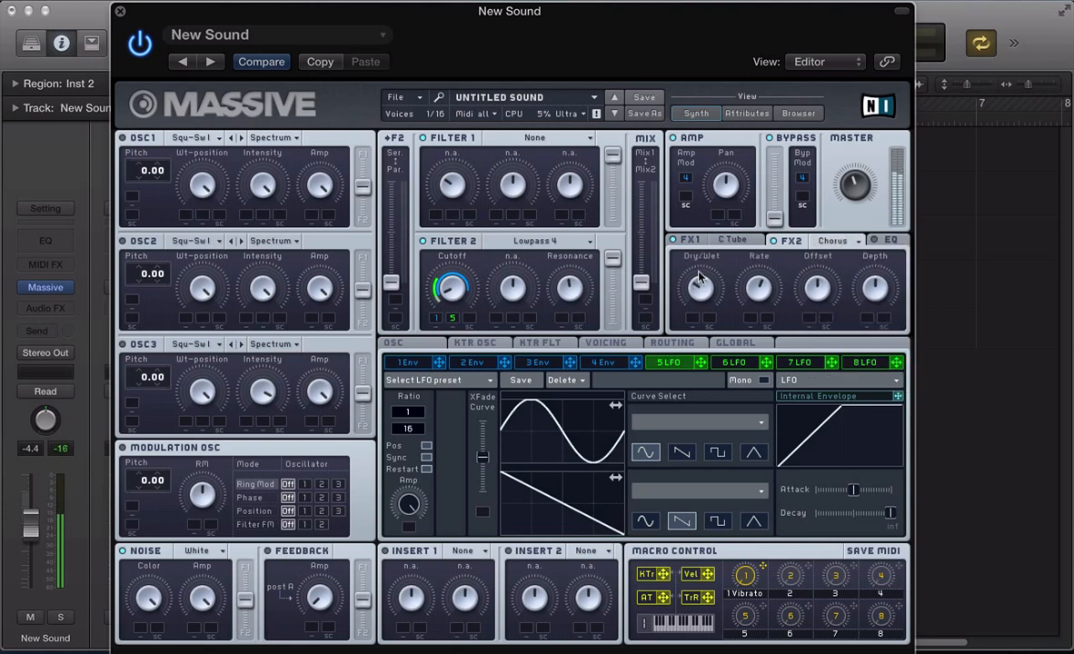
# Change the FX2 effect to Chorus Ensemble and the FX1 effect to Reverb
pyautogui.click(825, 244)
pyautogui.click(827, 308)
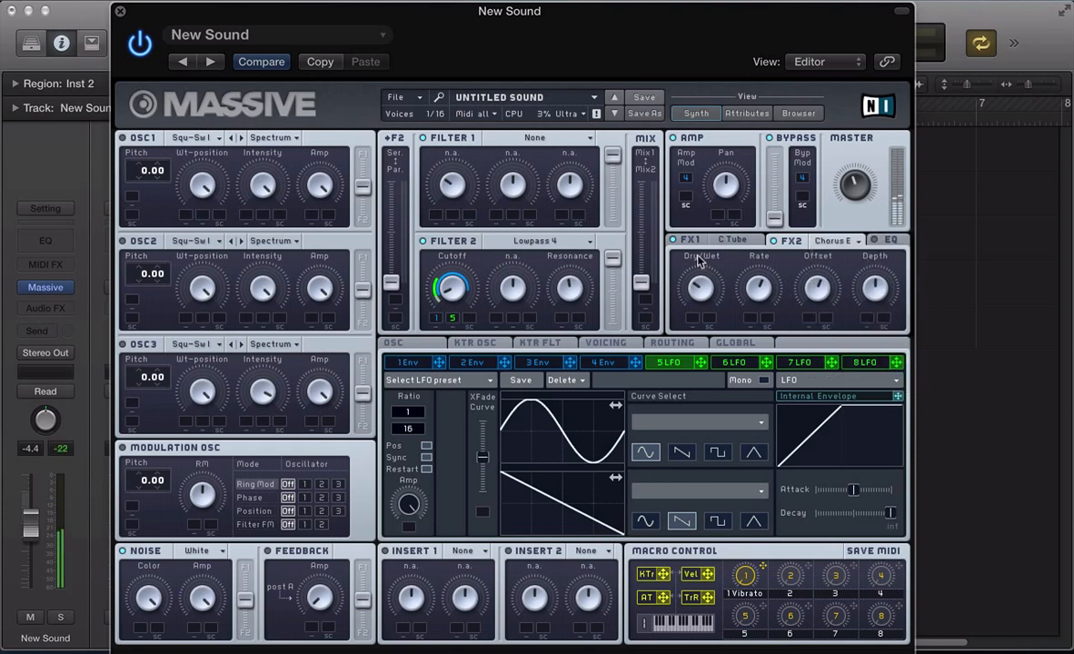
pyautogui.click(733, 241)
pyautogui.click(720, 253)
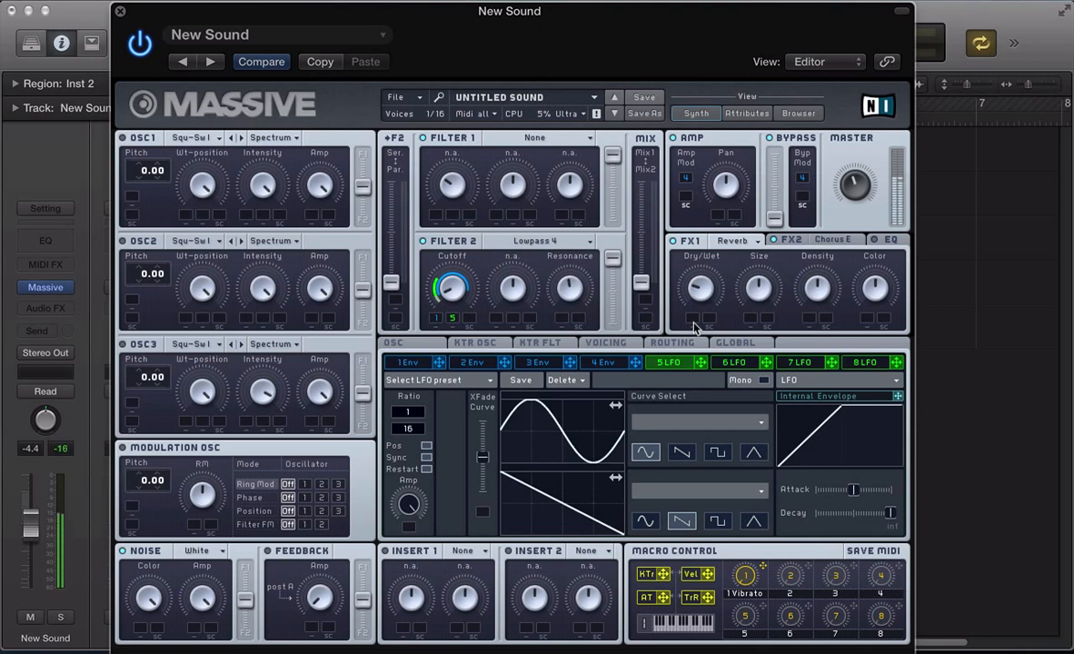
# Give envelope 1 a short attack, zero decay Level and a longer Decay, and reduce LFO 5's amount on Filter 2's cutoff
pyautogui.click(408, 362)
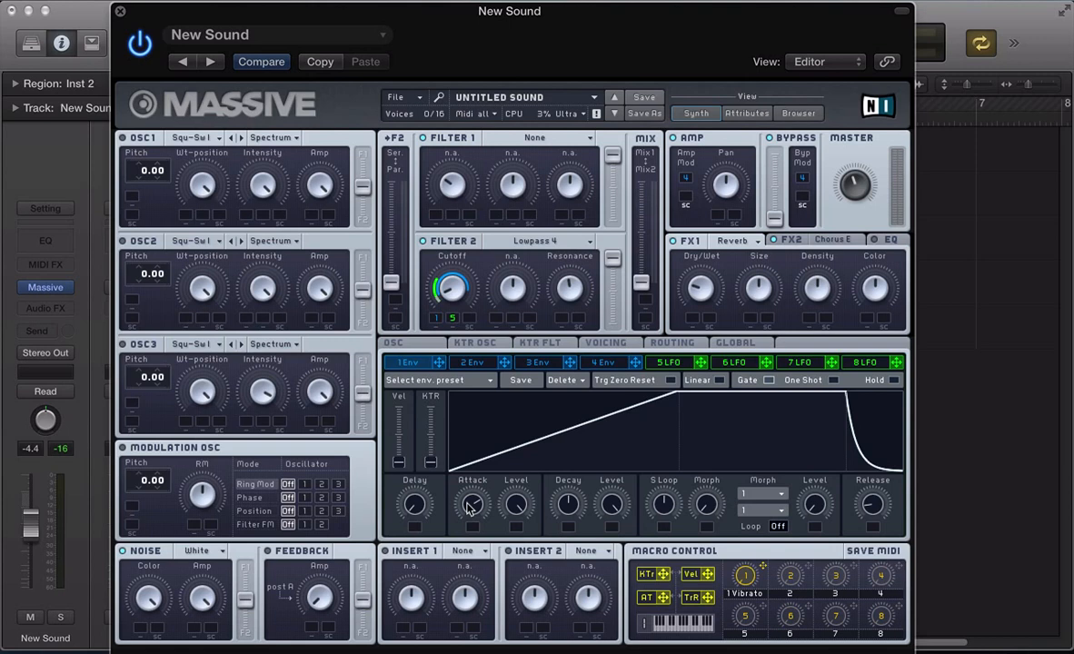
pyautogui.moveTo(472, 506); pyautogui.dragTo(426, 577)
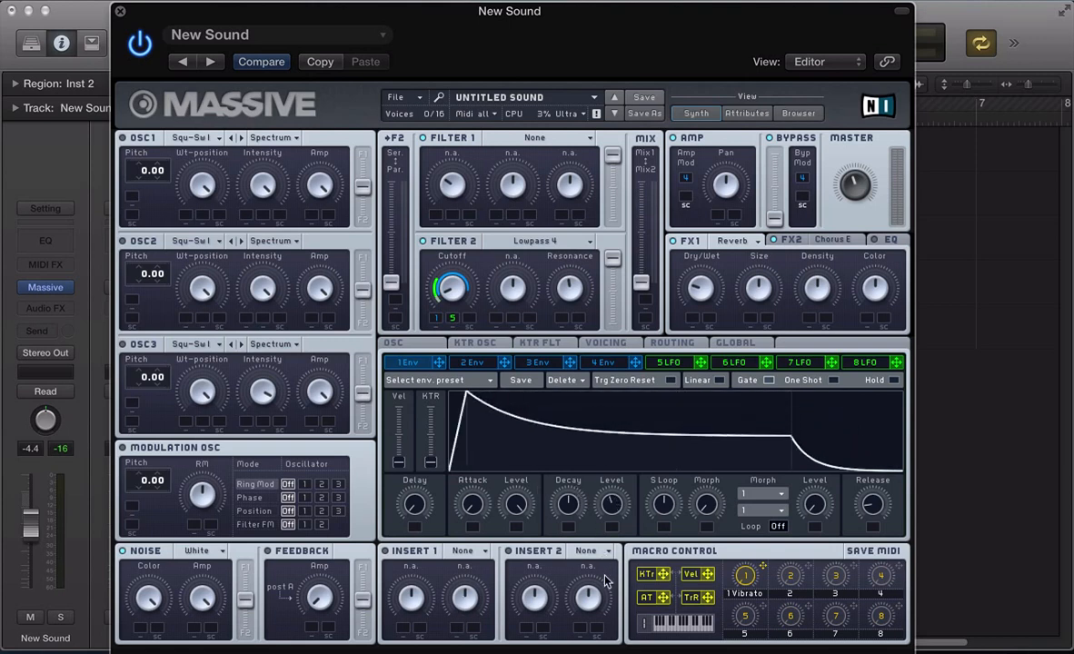
pyautogui.moveTo(608, 504); pyautogui.dragTo(609, 582)
pyautogui.moveTo(569, 510); pyautogui.dragTo(569, 480)
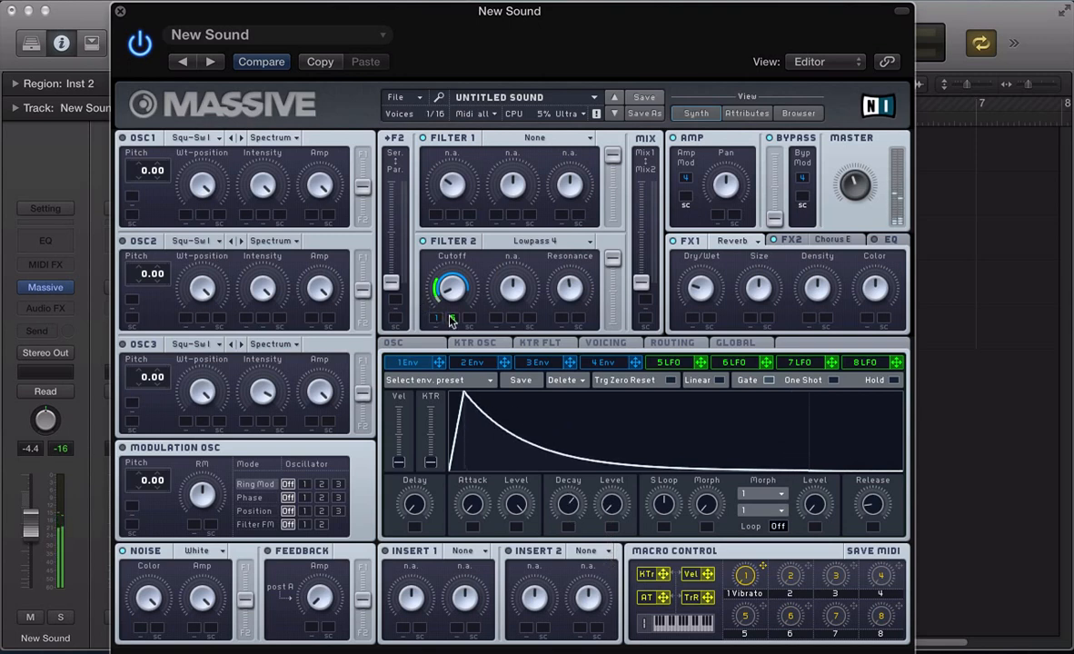
pyautogui.moveTo(451, 321); pyautogui.dragTo(452, 321)
pyautogui.moveTo(567, 506); pyautogui.dragTo(564, 485)
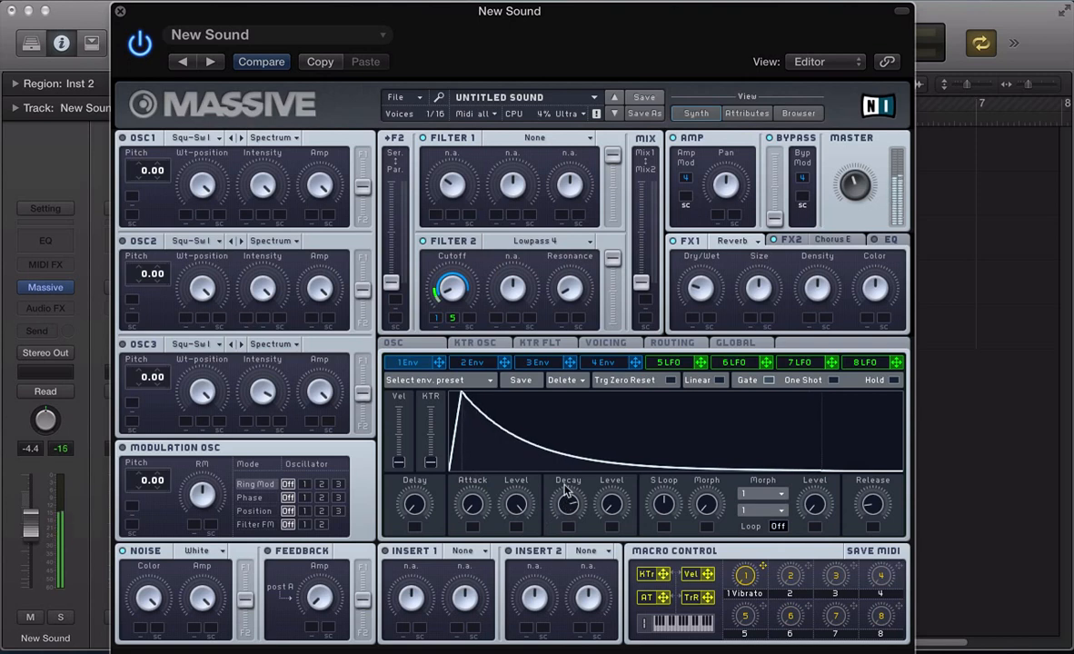
# Switch Filter 2 to Highpass 4 with a long envelope 1 attack, and raise its Cutoff and LFO 5 modulation amount
pyautogui.click(520, 242)
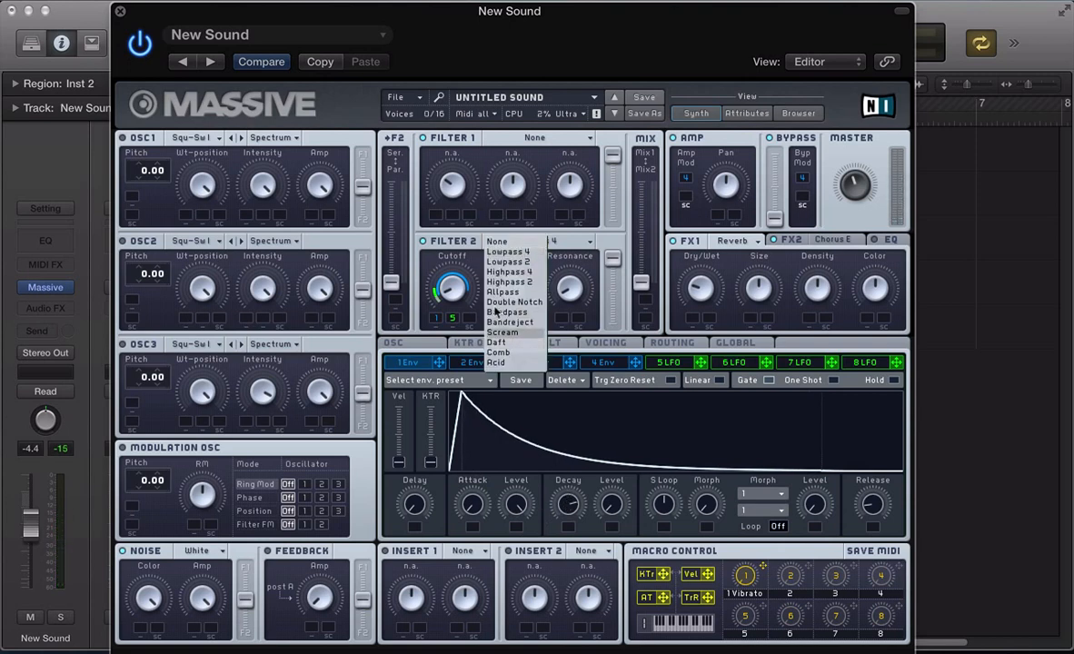
pyautogui.click(504, 271)
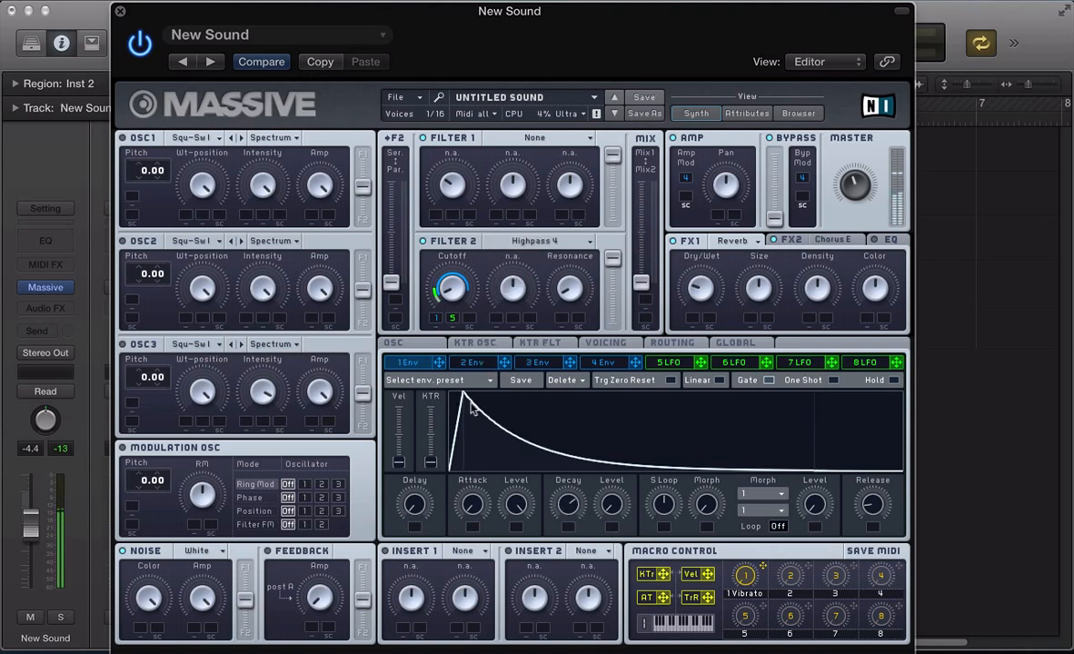
pyautogui.click(414, 363)
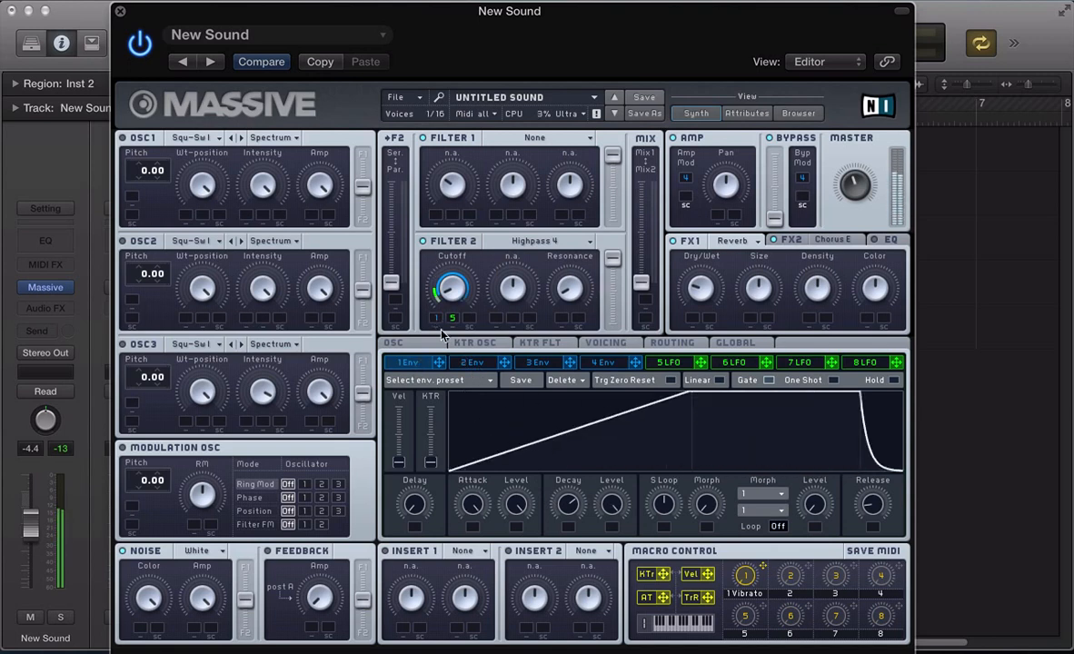
pyautogui.moveTo(453, 303); pyautogui.dragTo(453, 275)
pyautogui.moveTo(456, 317); pyautogui.dragTo(456, 296)
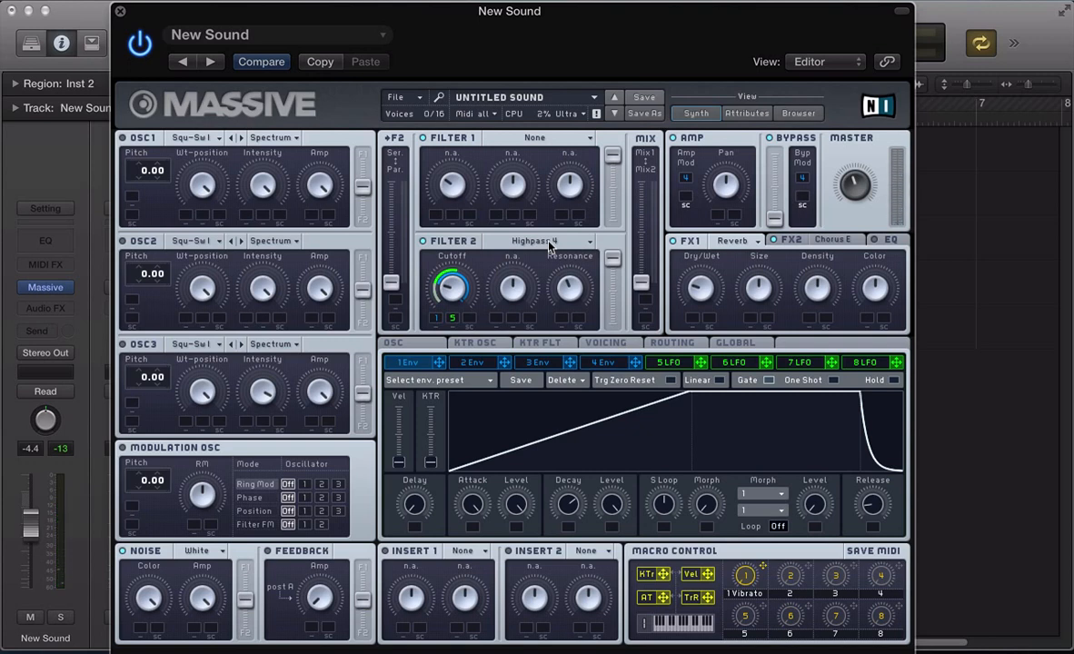
# Start a new sound and set the pitch of OSC2 to 3.00 and OSC3 to 7.00
pyautogui.click(400, 100)
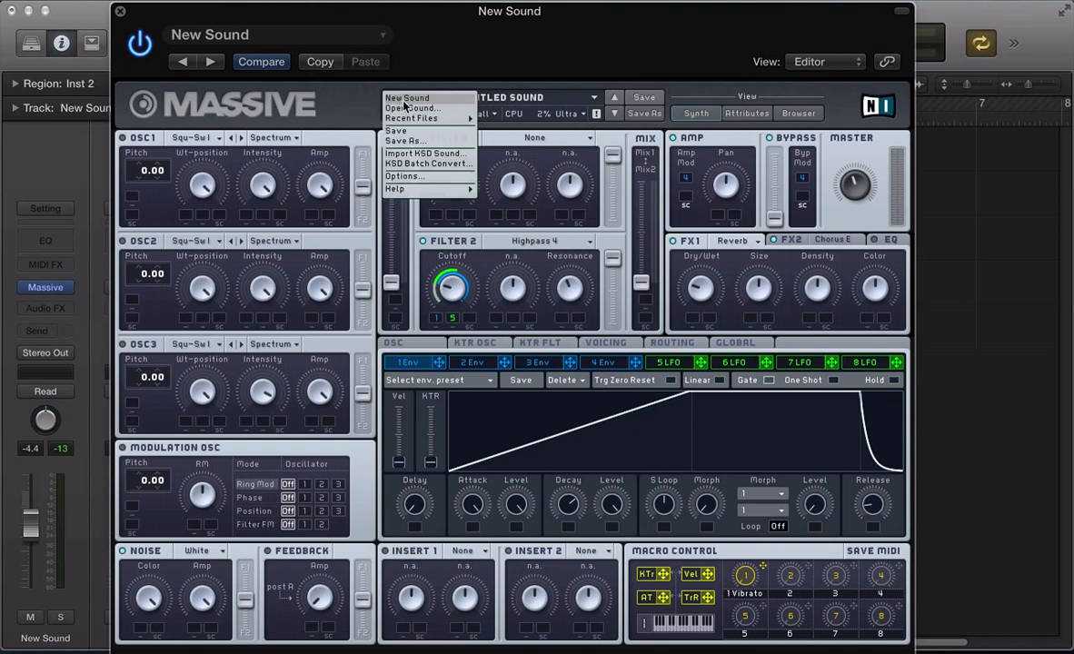
pyautogui.click(405, 99)
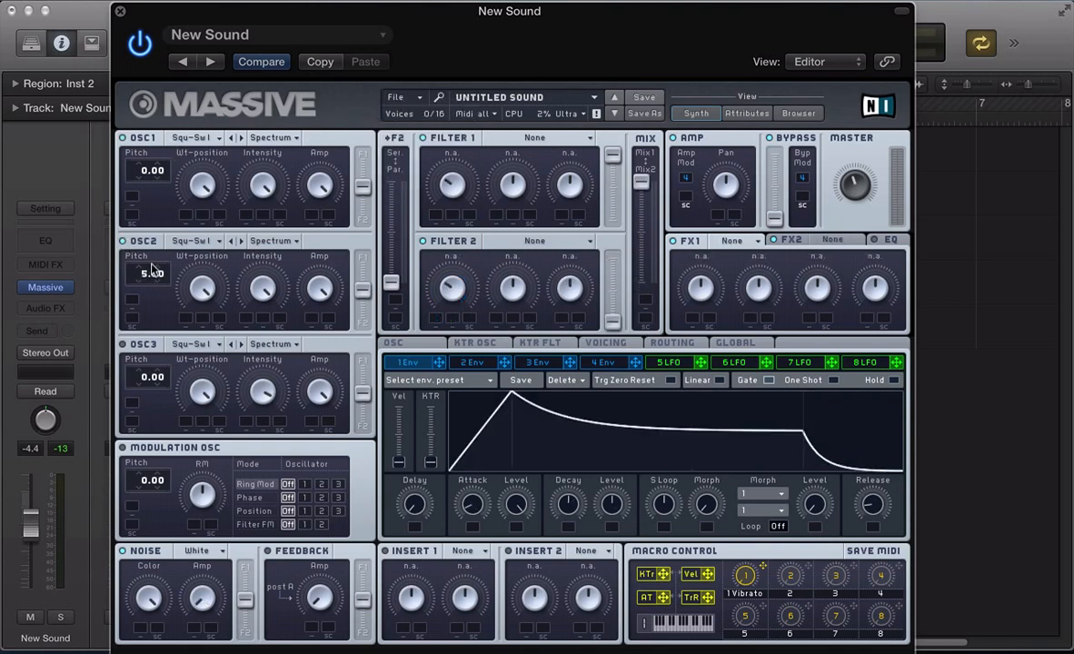
pyautogui.moveTo(152, 272); pyautogui.dragTo(139, 341)
pyautogui.moveTo(147, 391); pyautogui.dragTo(154, 374)
# Try the noise's filter routing fader, reset it to centre, and route all three oscillators fully to F1
pyautogui.moveTo(248, 601); pyautogui.dragTo(246, 588)
pyautogui.doubleClick(245, 586)
pyautogui.moveTo(367, 389); pyautogui.dragTo(361, 71)
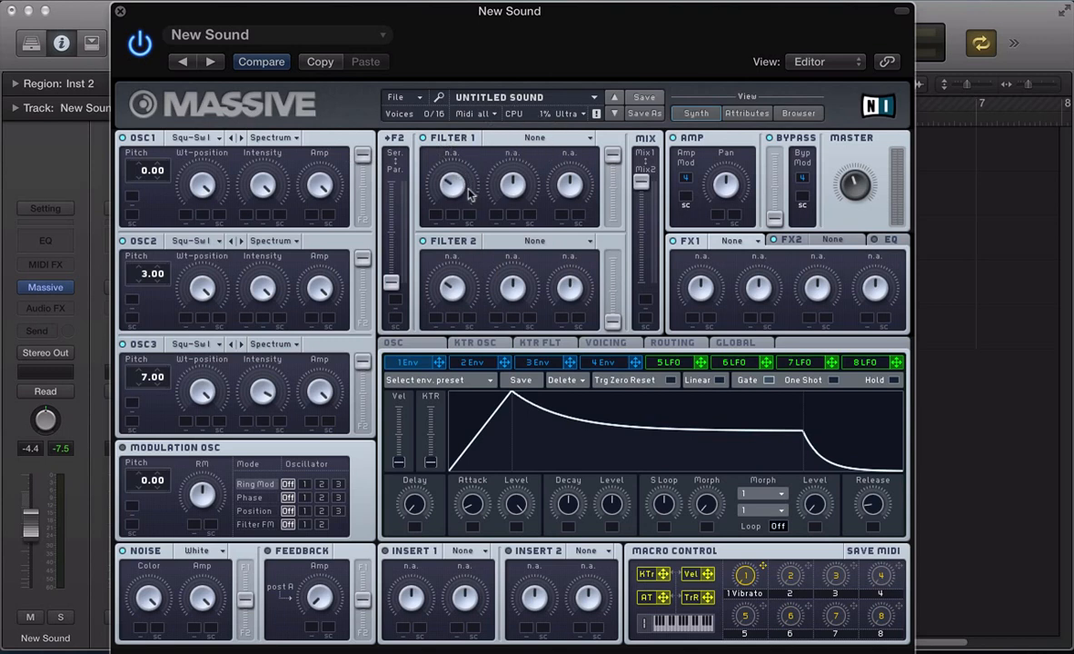
# Set Filter 1 to Lowpass 4, then centre the output mix between Mix1 and Mix2 with Filter 2's output at full
pyautogui.click(532, 138)
pyautogui.click(472, 156)
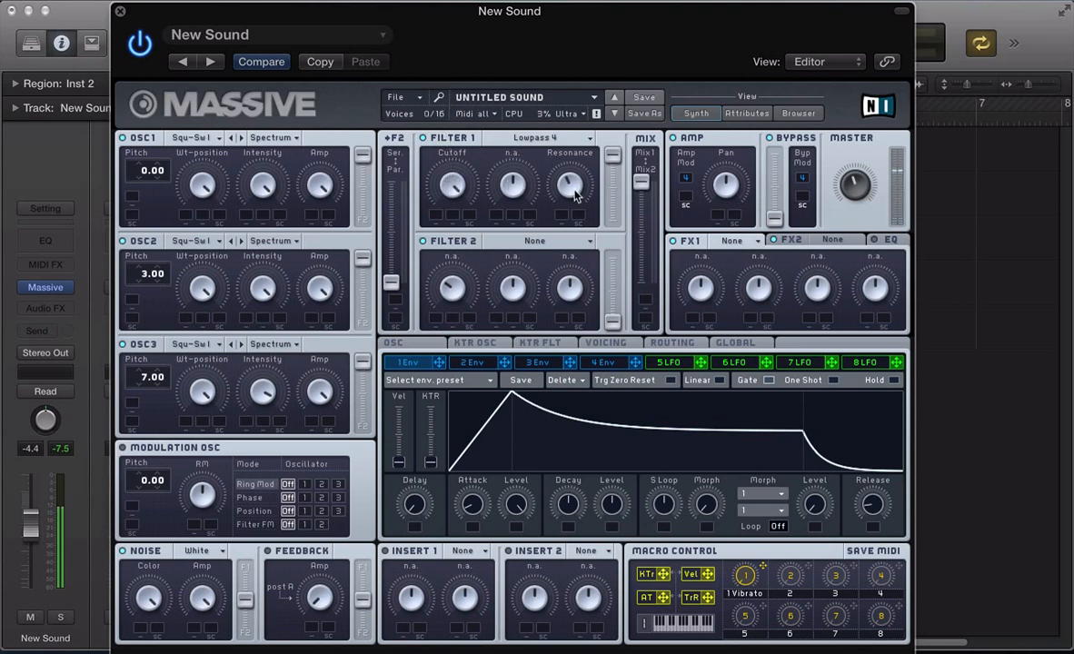
pyautogui.doubleClick(642, 184)
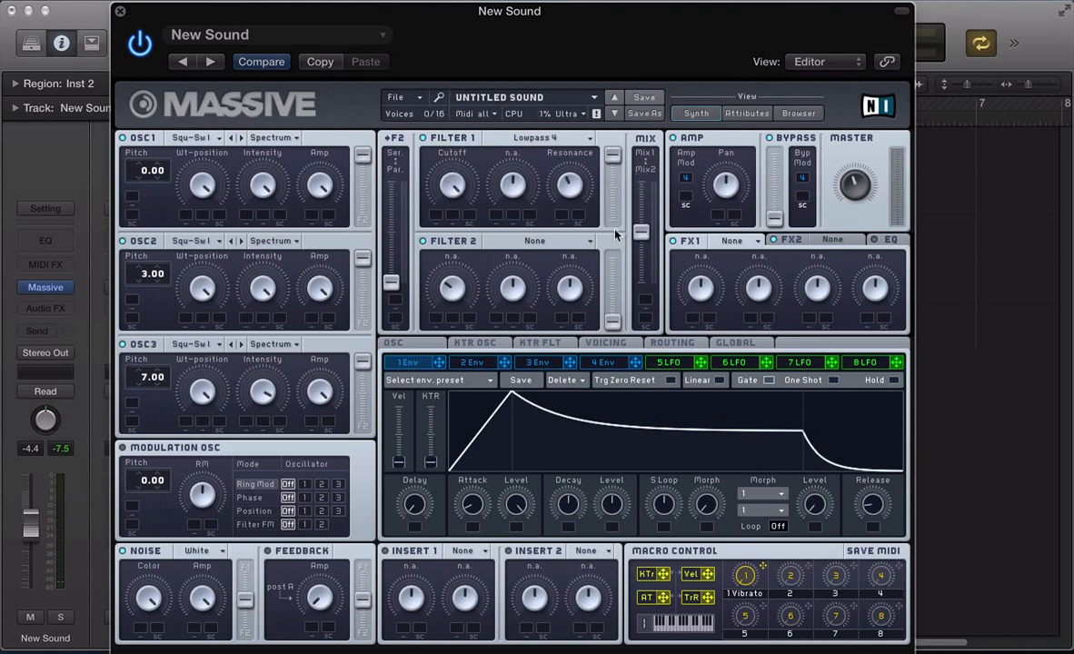
pyautogui.doubleClick(616, 317)
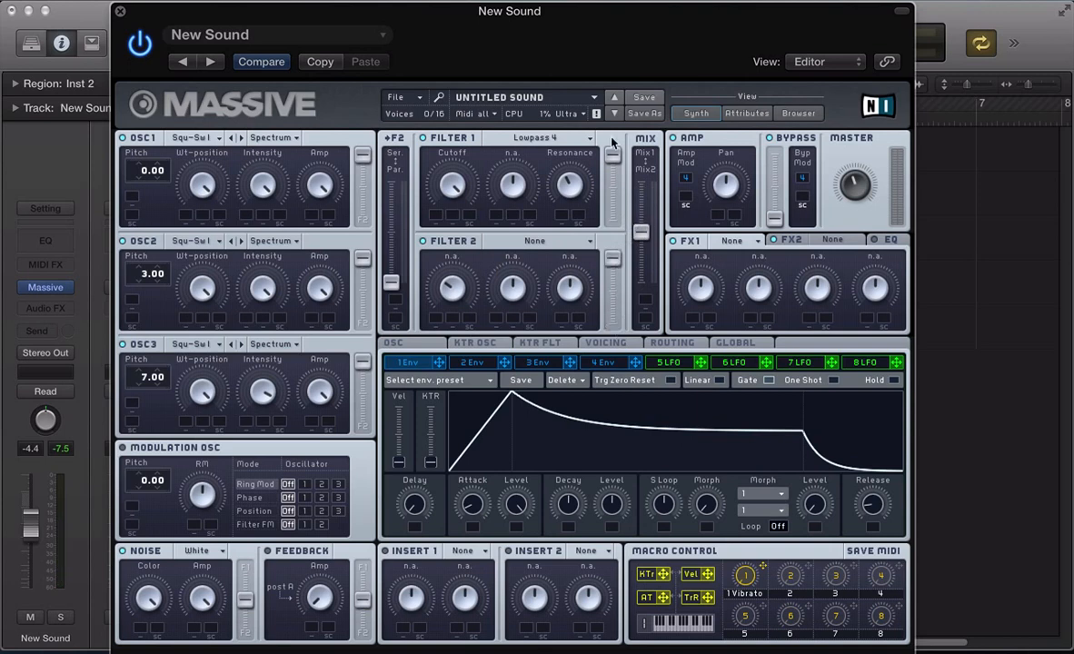
# Route the noise fully to F2 and set Filter 2 to Highpass 4
pyautogui.doubleClick(245, 602)
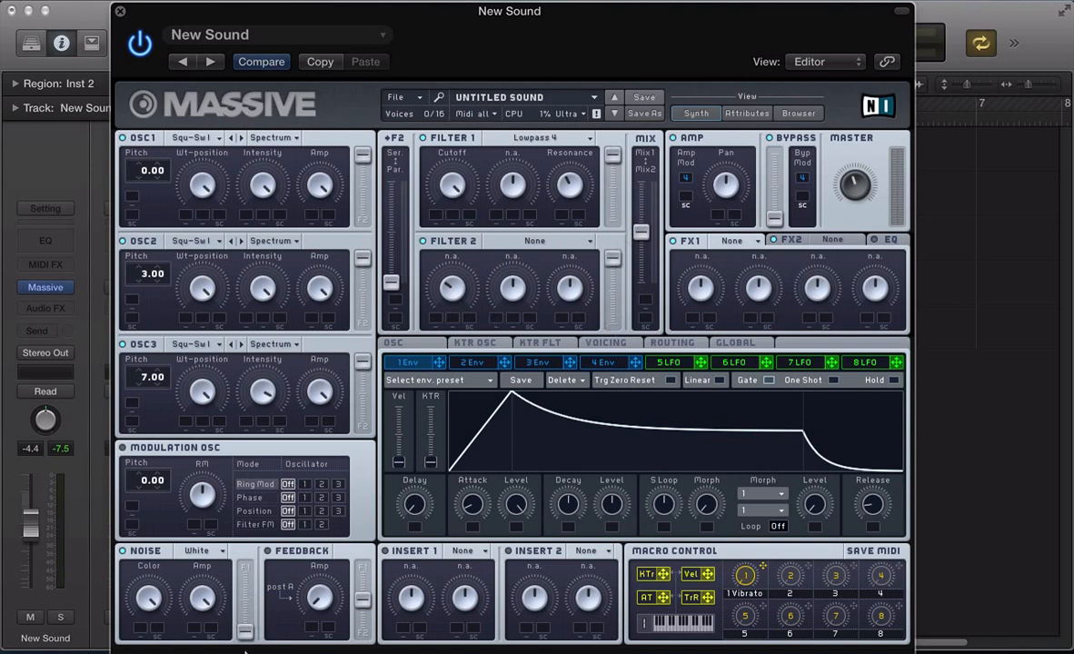
pyautogui.click(536, 242)
pyautogui.click(500, 273)
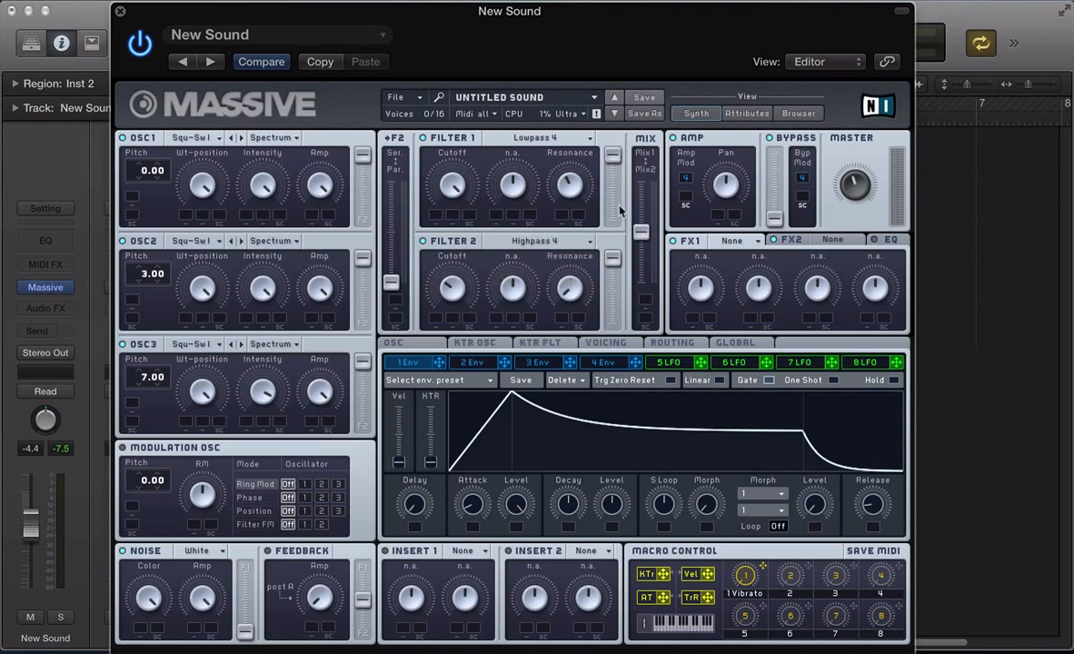
# Sweep the output mix to Mix2 and back to compare the filters, leaving it slightly toward Mix1
pyautogui.moveTo(641, 231); pyautogui.dragTo(643, 448)
pyautogui.moveTo(639, 282); pyautogui.dragTo(640, 234)
pyautogui.moveTo(639, 236); pyautogui.dragTo(639, 213)
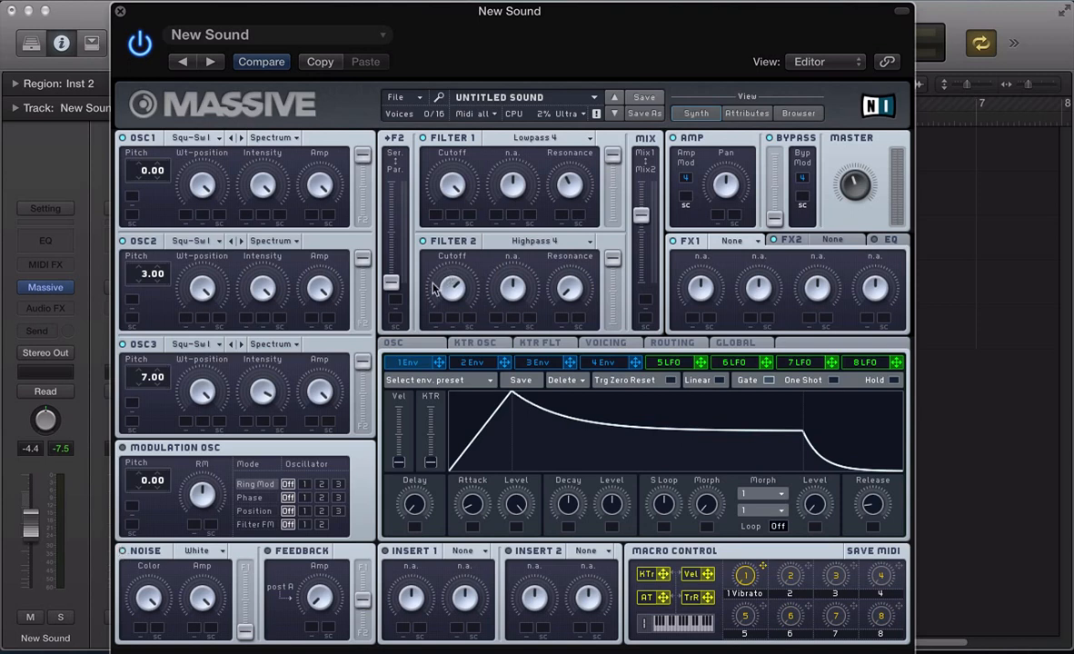
# Start from a new blank sound and change modulator 5 from an LFO to a Performer
pyautogui.click(397, 100)
pyautogui.click(394, 99)
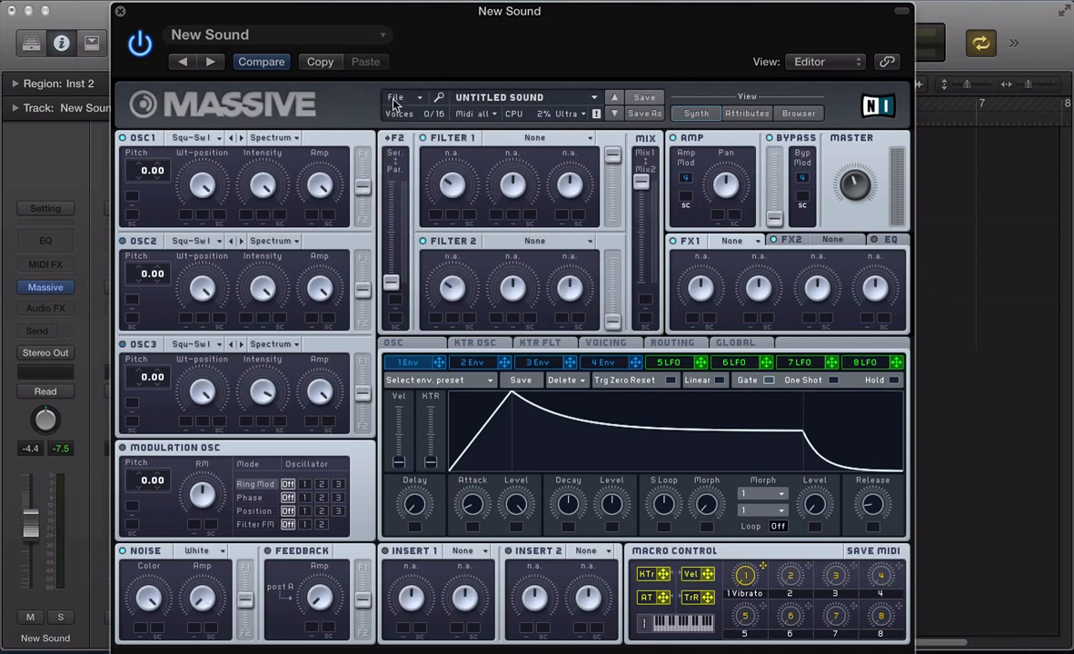
pyautogui.click(666, 364)
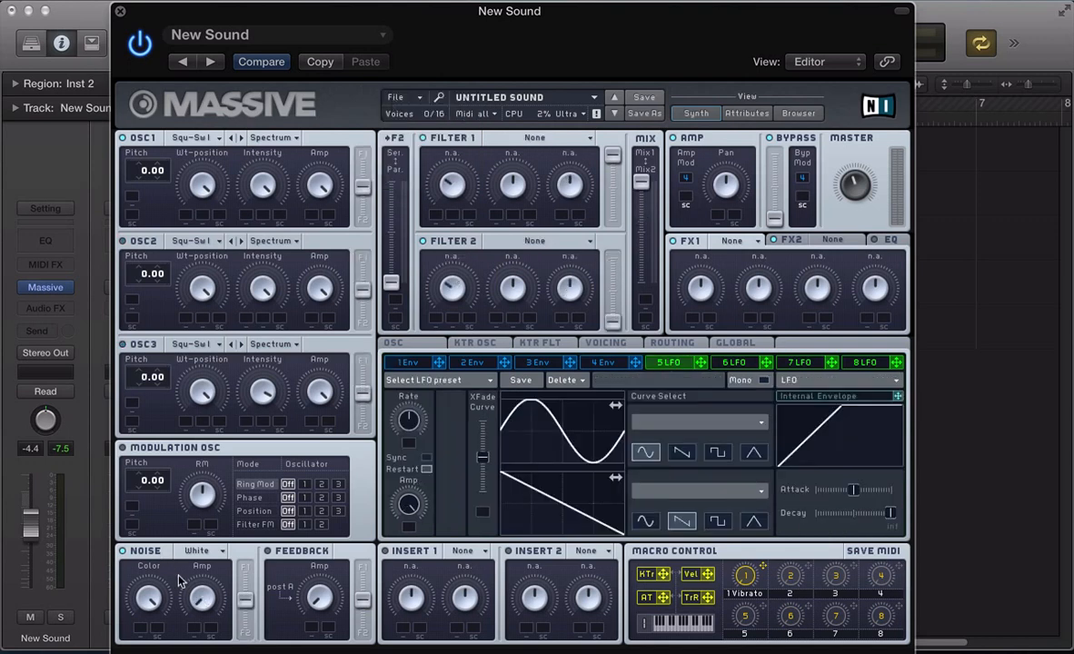
pyautogui.click(789, 380)
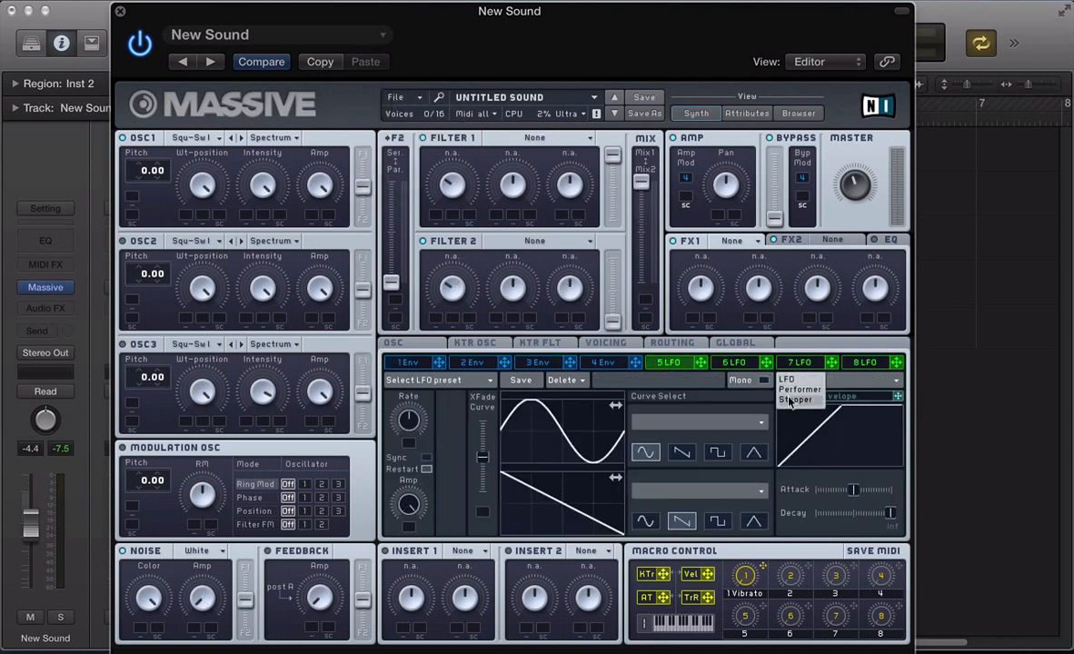
pyautogui.click(800, 390)
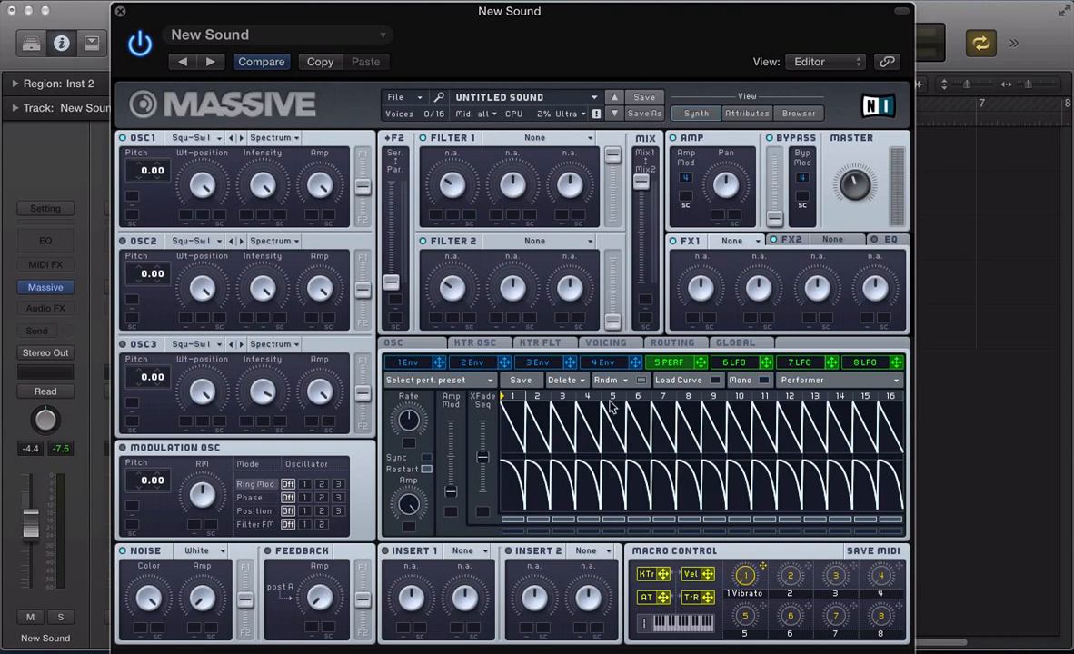
# Sync the Performer at ratio 1/16, crossfade fully to its upper sequence and flatten steps 1 to 4
pyautogui.click(425, 457)
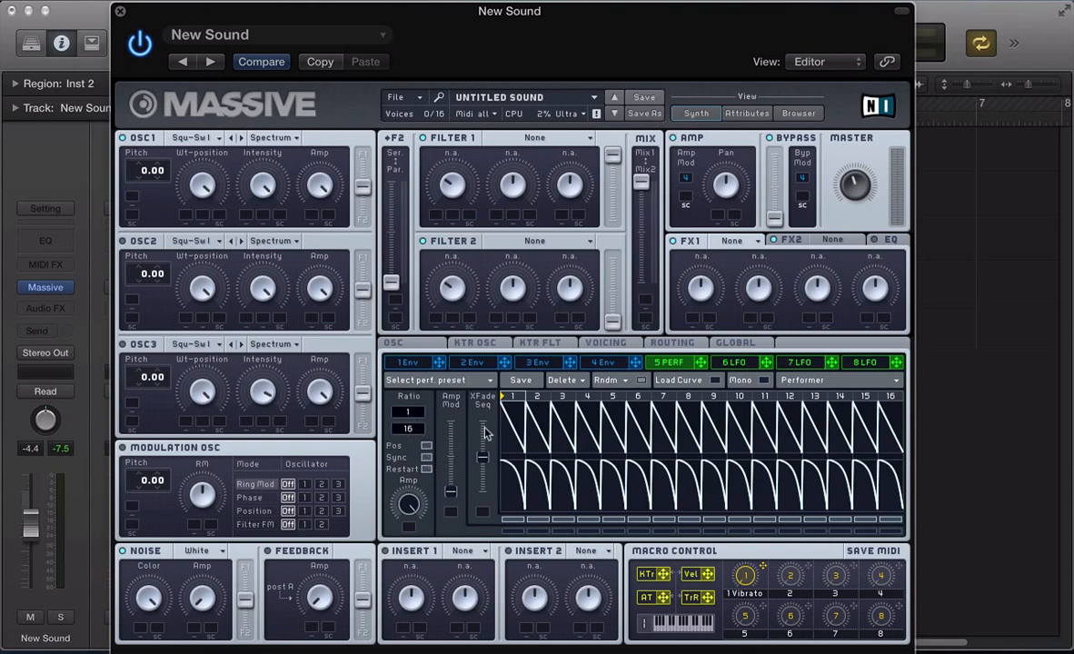
pyautogui.moveTo(482, 459)
pyautogui.mouseDown()
pyautogui.moveTo(482, 423)
pyautogui.moveTo(586, 484)
pyautogui.mouseUp()
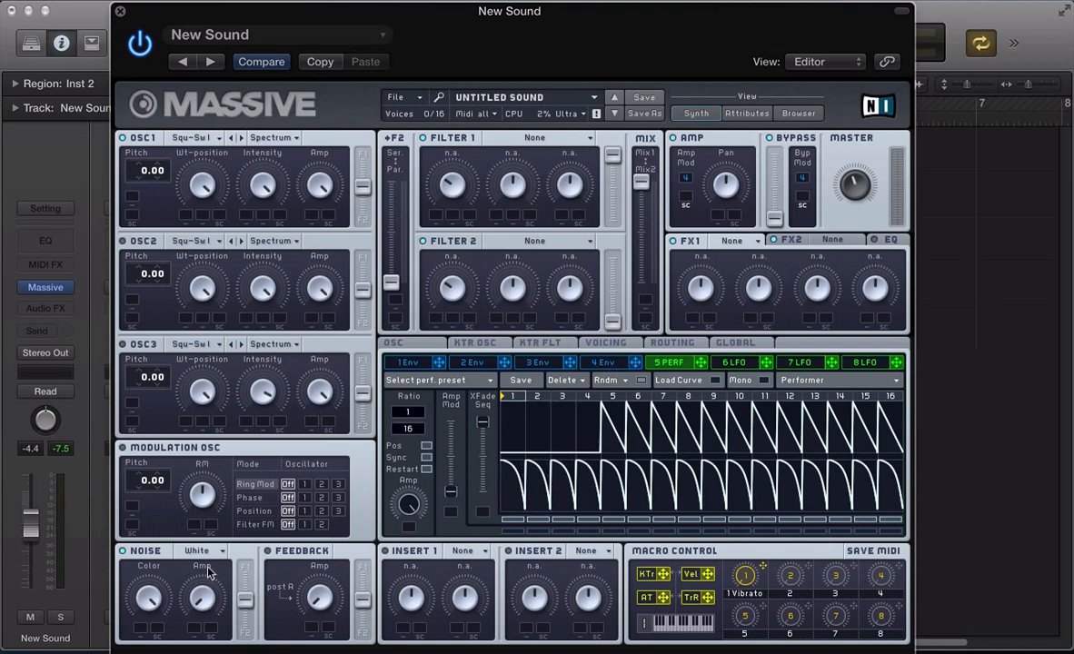
# Turn off solo mode and play the arrangement so the drum tracks sound together with New Sound
pyautogui.press('super+w')
pyautogui.press('space')
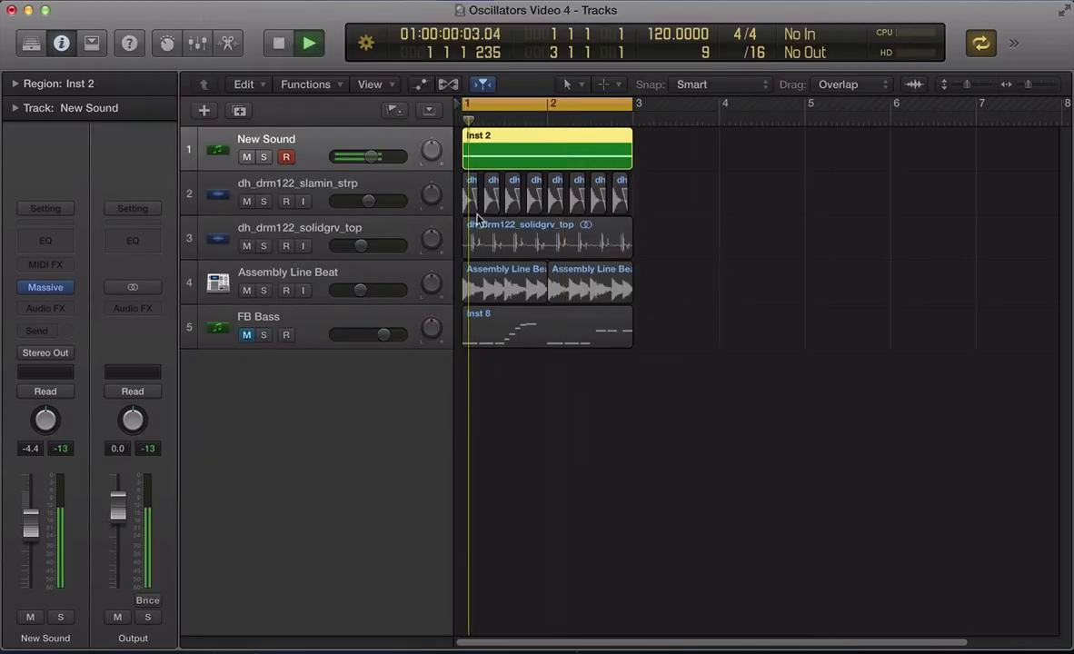
pyautogui.press('v')
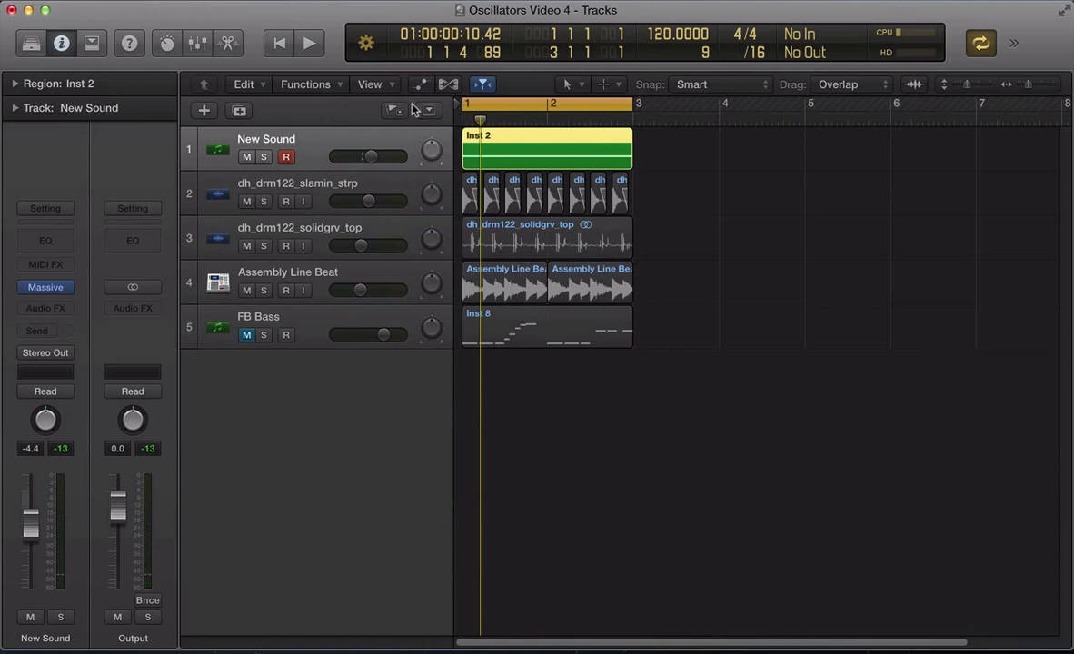
pyautogui.press('v')
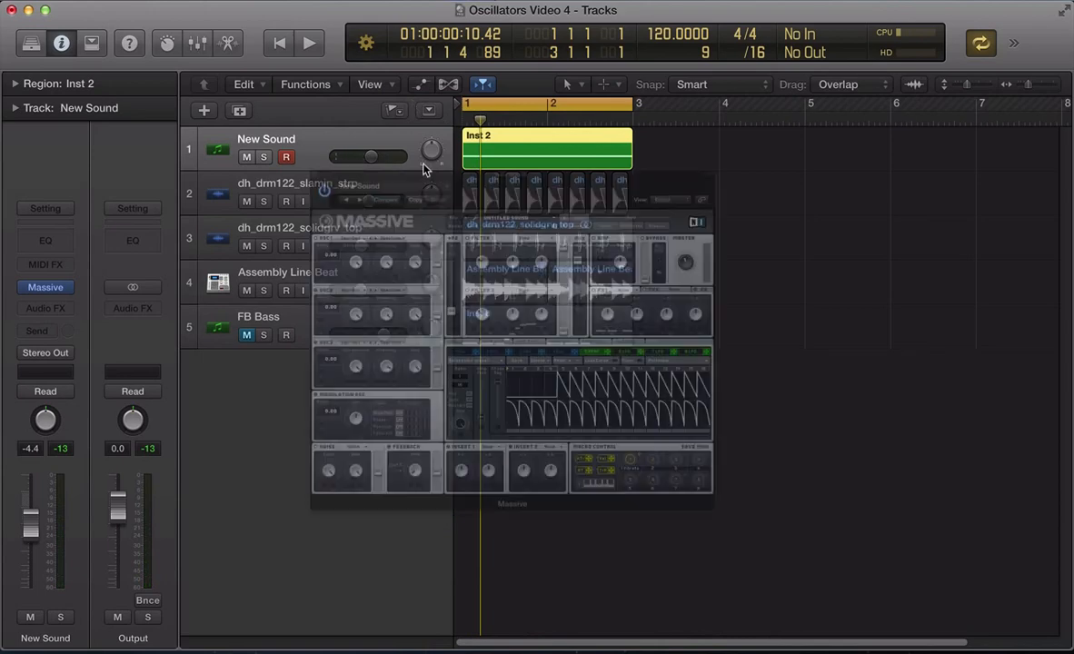
pyautogui.press('v')
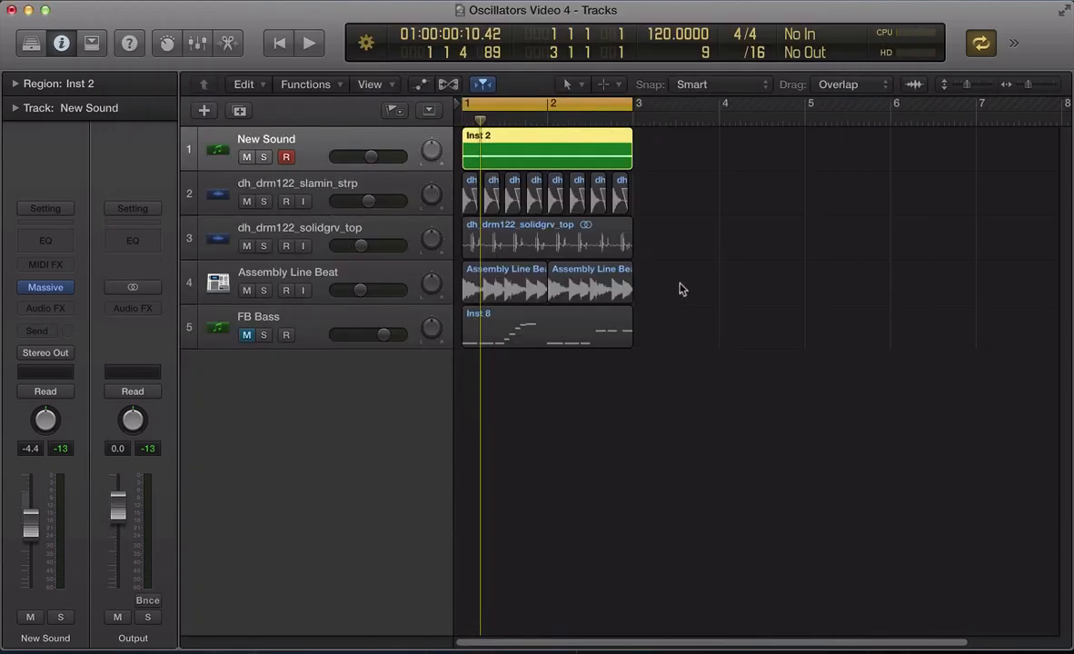
pyautogui.press('space')
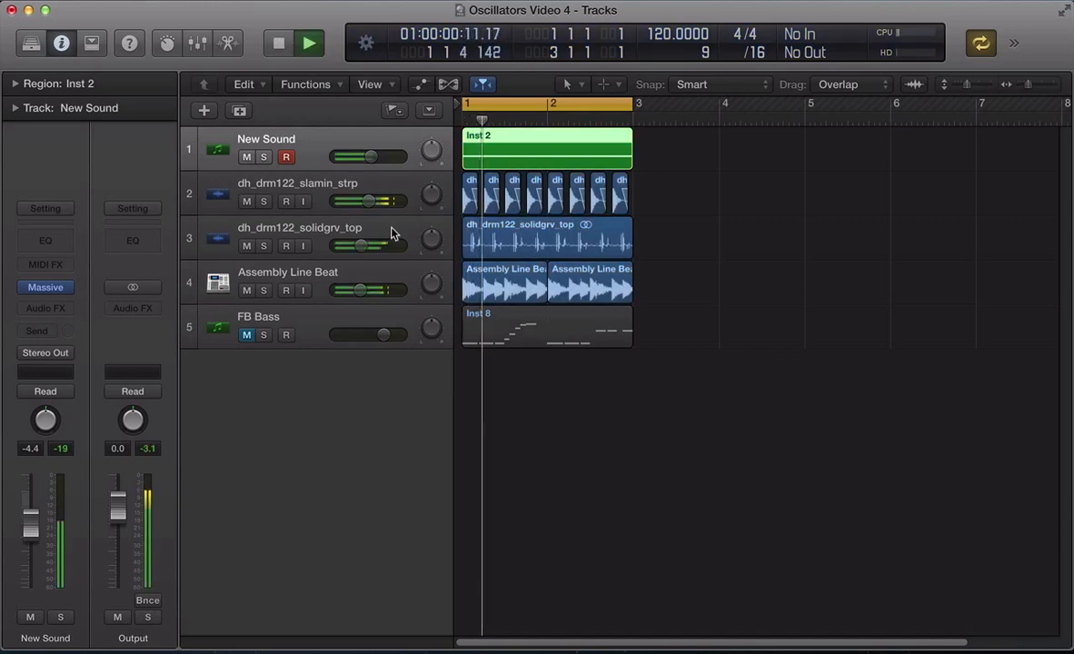
# Assign modulator 5 to the noise Amp at full depth and flatten every upper-sequence step except 5 and 13
pyautogui.press('v')
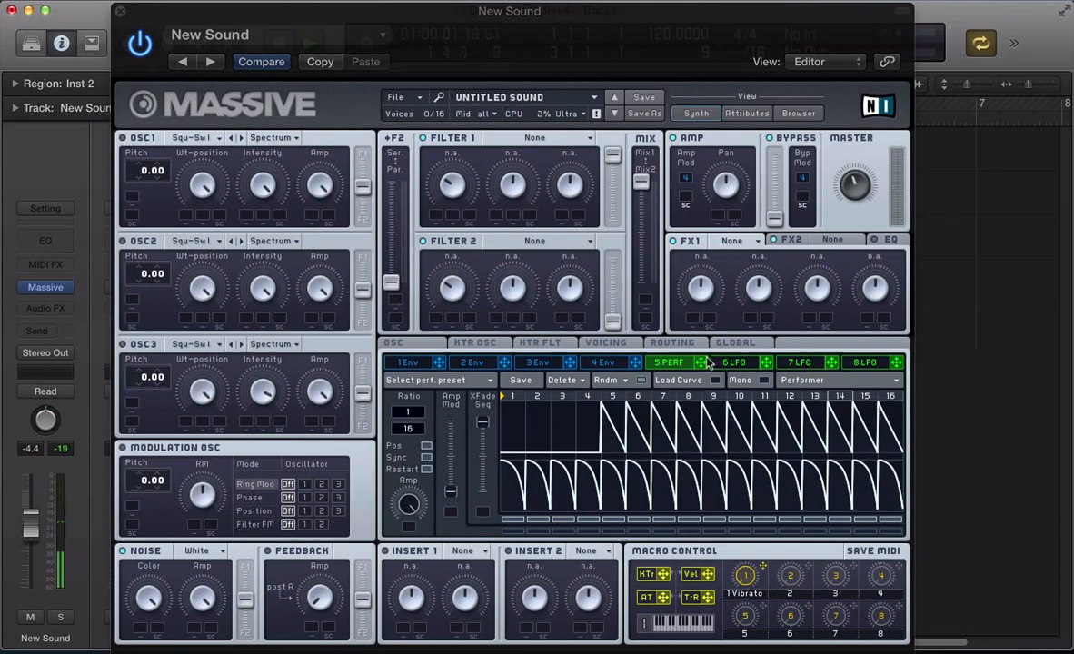
pyautogui.moveTo(413, 455); pyautogui.dragTo(205, 599)
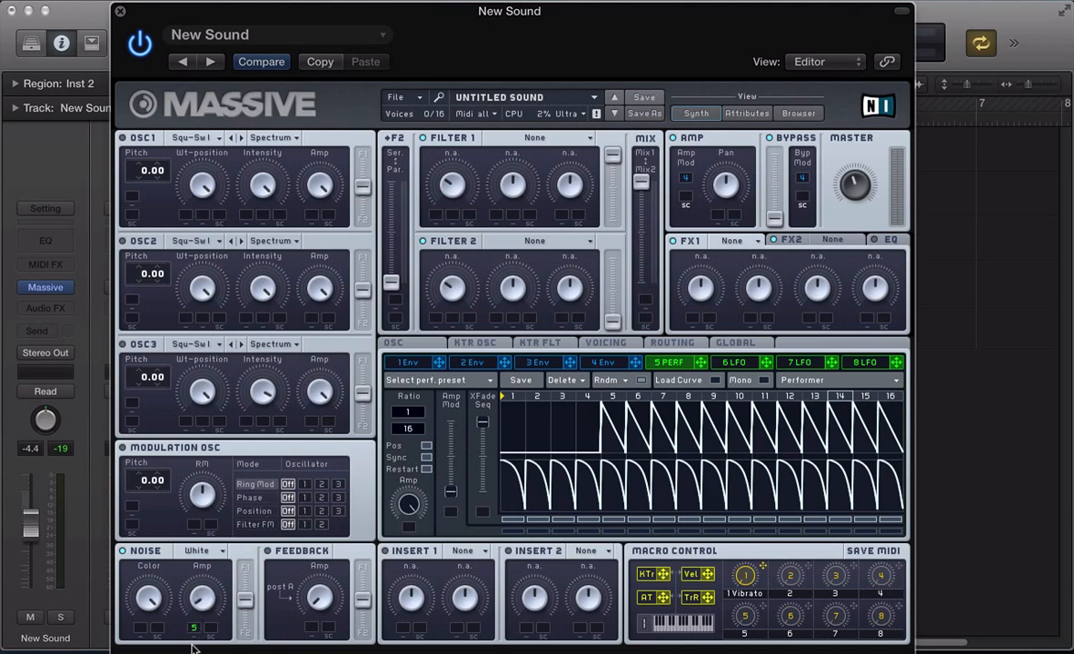
pyautogui.moveTo(193, 631); pyautogui.dragTo(189, 550)
pyautogui.moveTo(633, 439)
pyautogui.mouseDown()
pyautogui.moveTo(636, 459)
pyautogui.moveTo(713, 459)
pyautogui.moveTo(787, 493)
pyautogui.moveTo(827, 477)
pyautogui.moveTo(891, 482)
pyautogui.mouseUp()
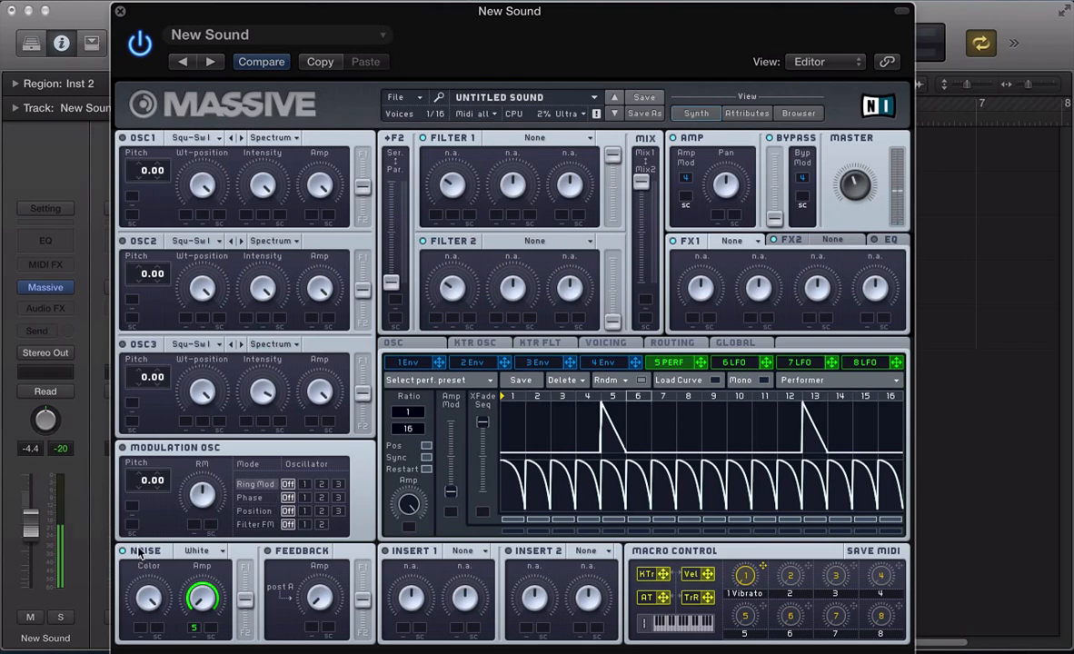
# Mute and unmute the New Sound track during playback to compare the loop with and without the noise hits
pyautogui.press('super+w')
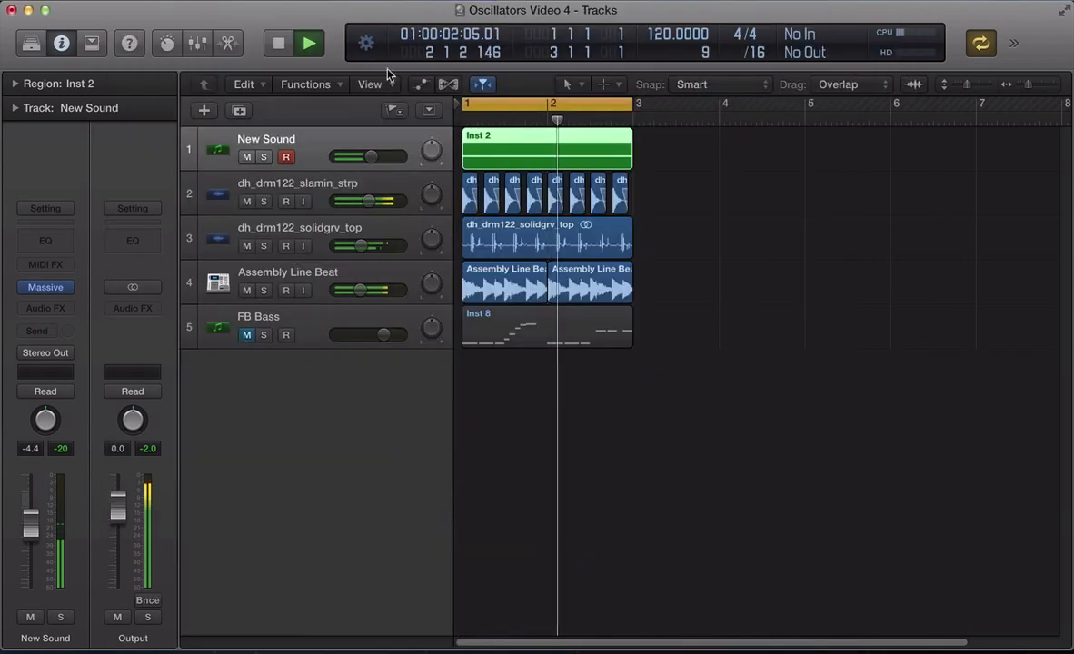
pyautogui.click(245, 158)
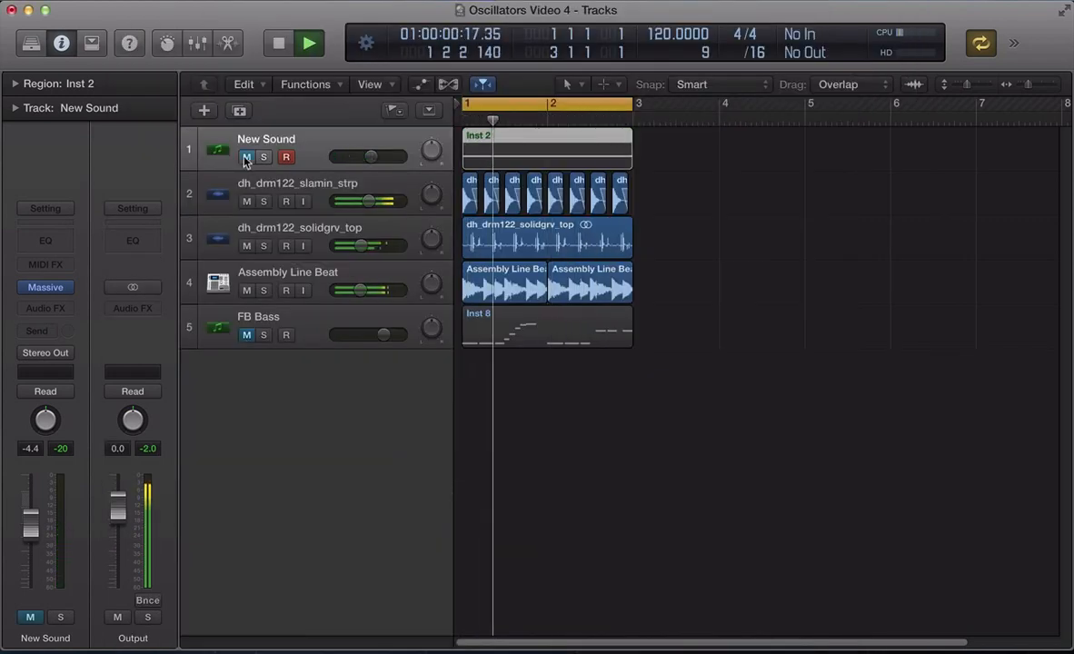
pyautogui.click(245, 158)
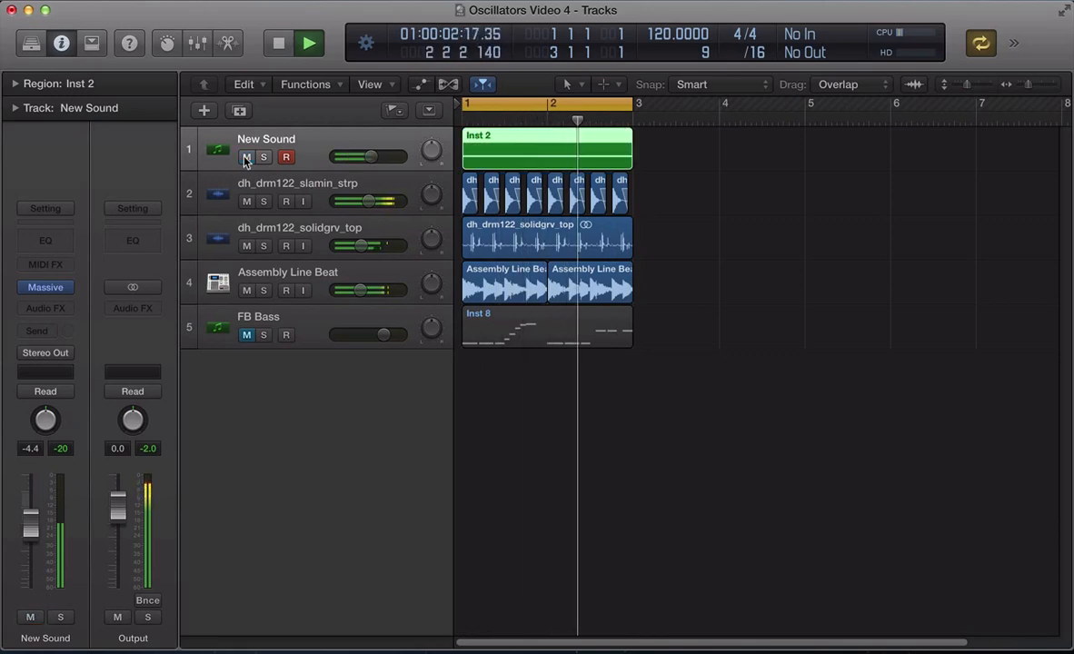
pyautogui.press('v')
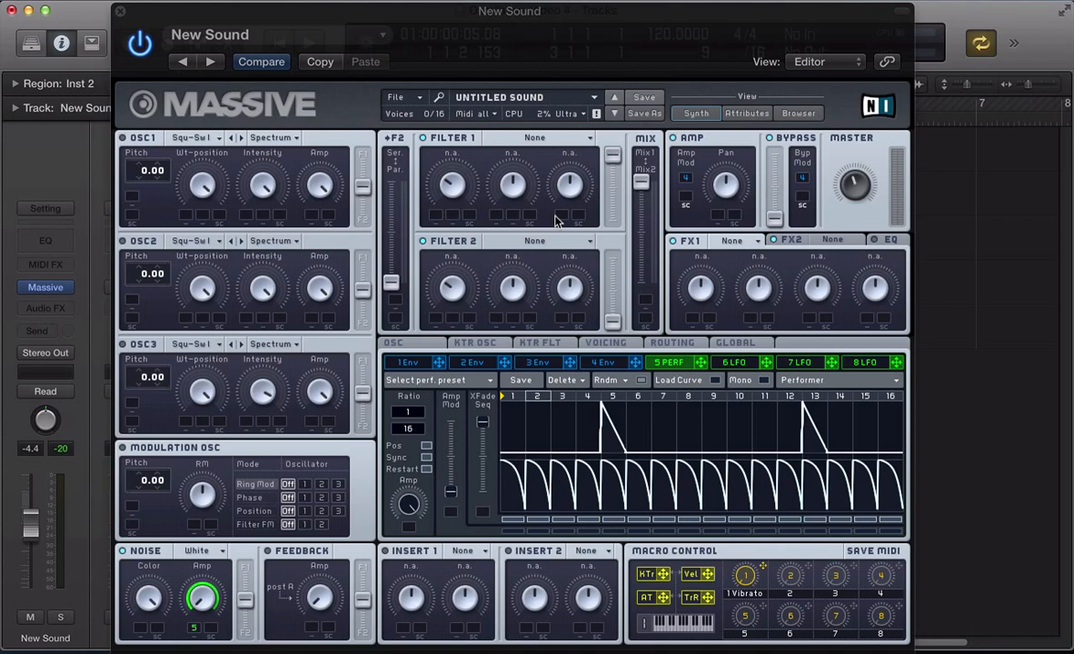
pyautogui.press('v')
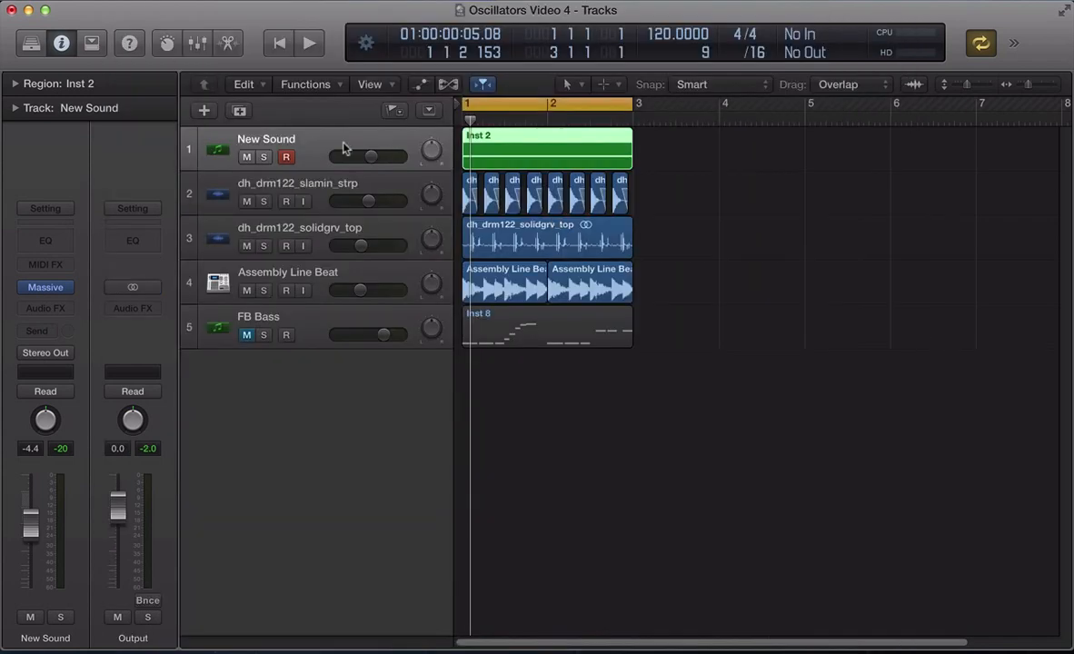
pyautogui.click(247, 158)
pyautogui.press('space')
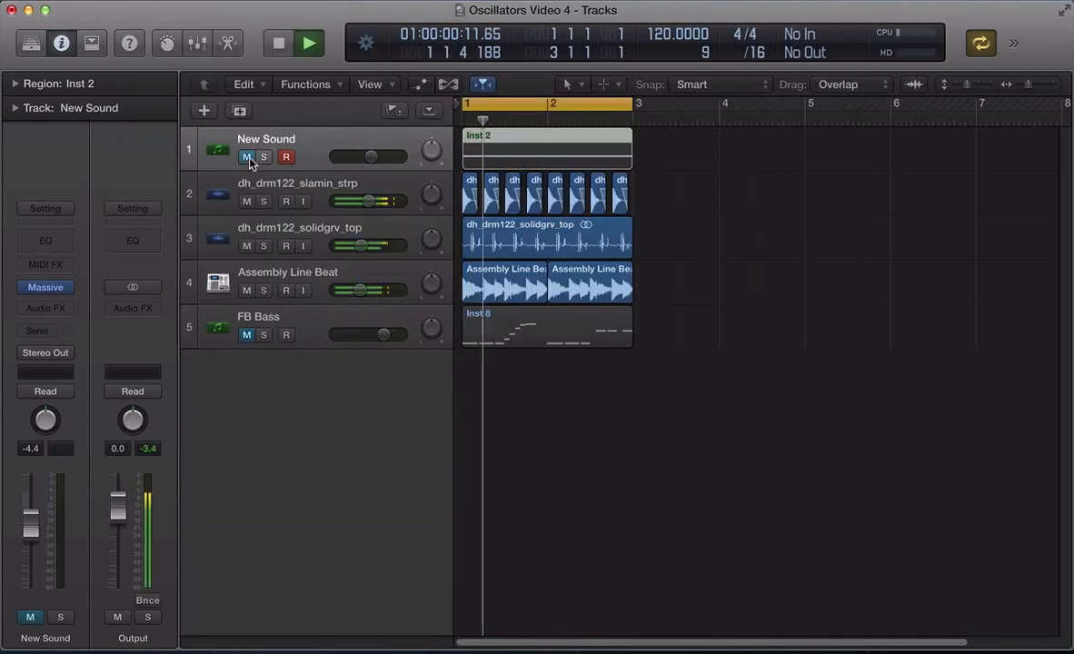
pyautogui.press('space')
pyautogui.click(248, 159)
pyautogui.press('space')
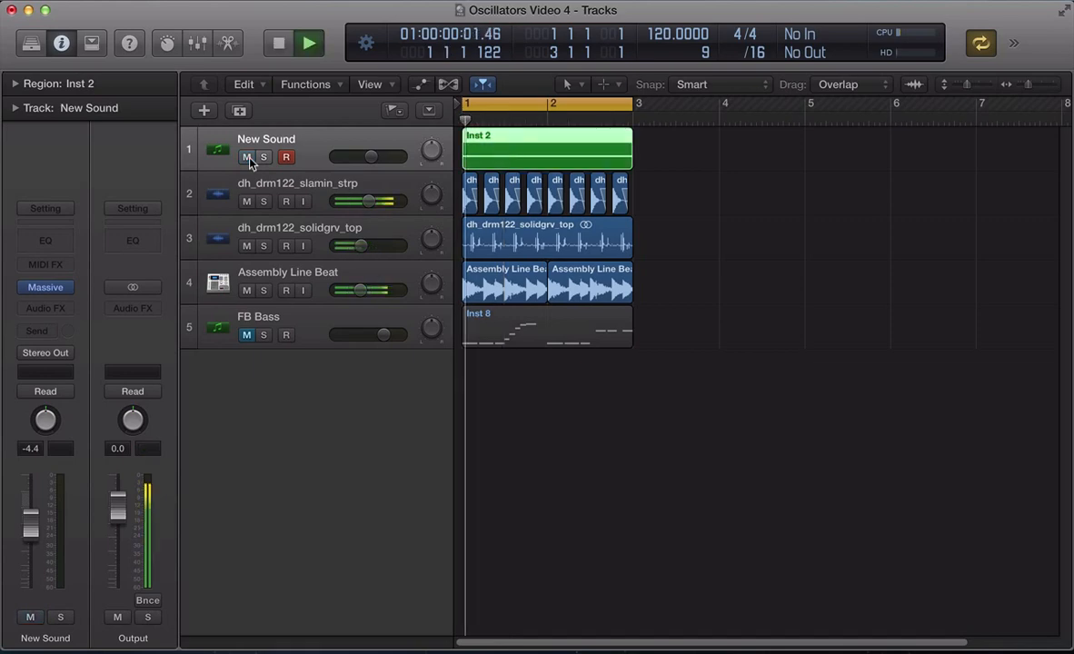
# Add lower noise bursts on Performer steps 12, 14 and 16, and load a curved decay onto step 10
pyautogui.press('v')
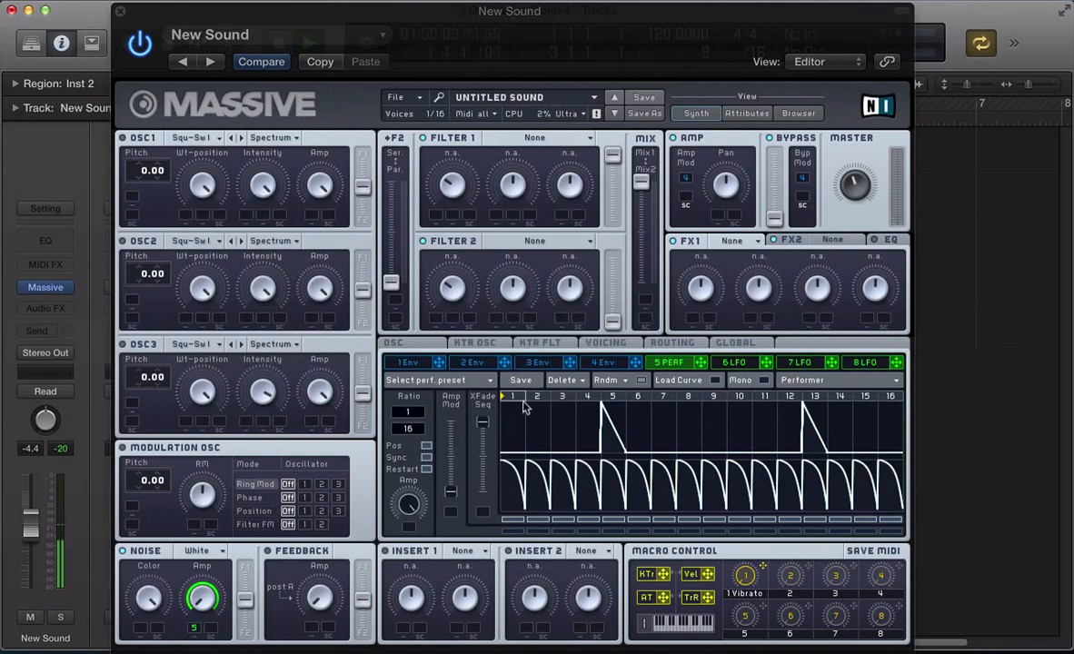
pyautogui.click(895, 417)
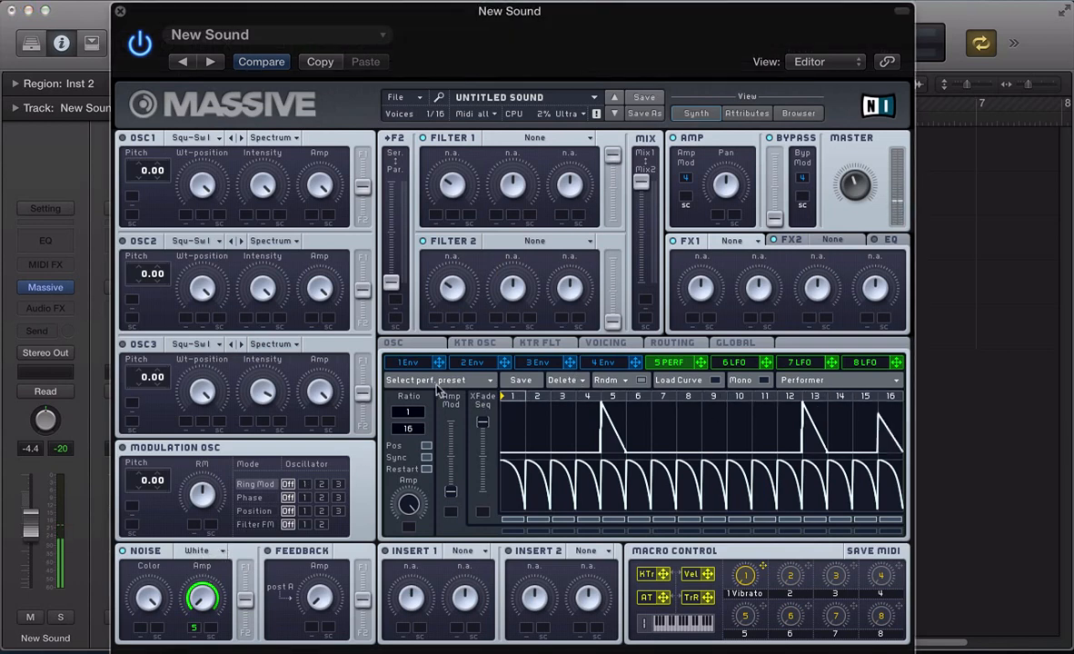
pyautogui.moveTo(448, 455)
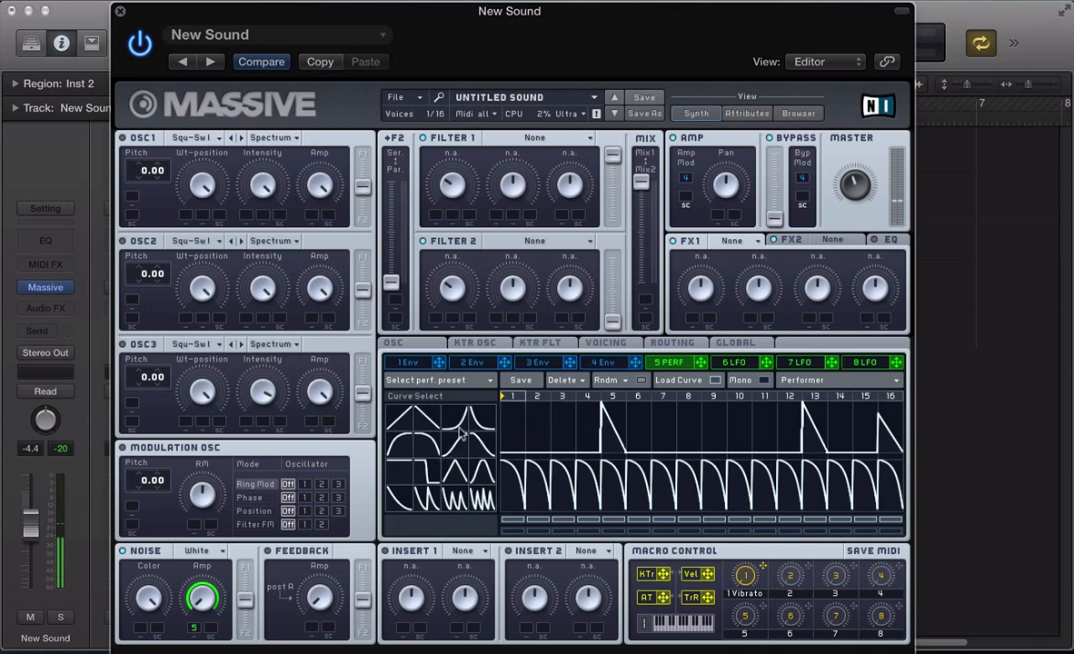
pyautogui.click(739, 419)
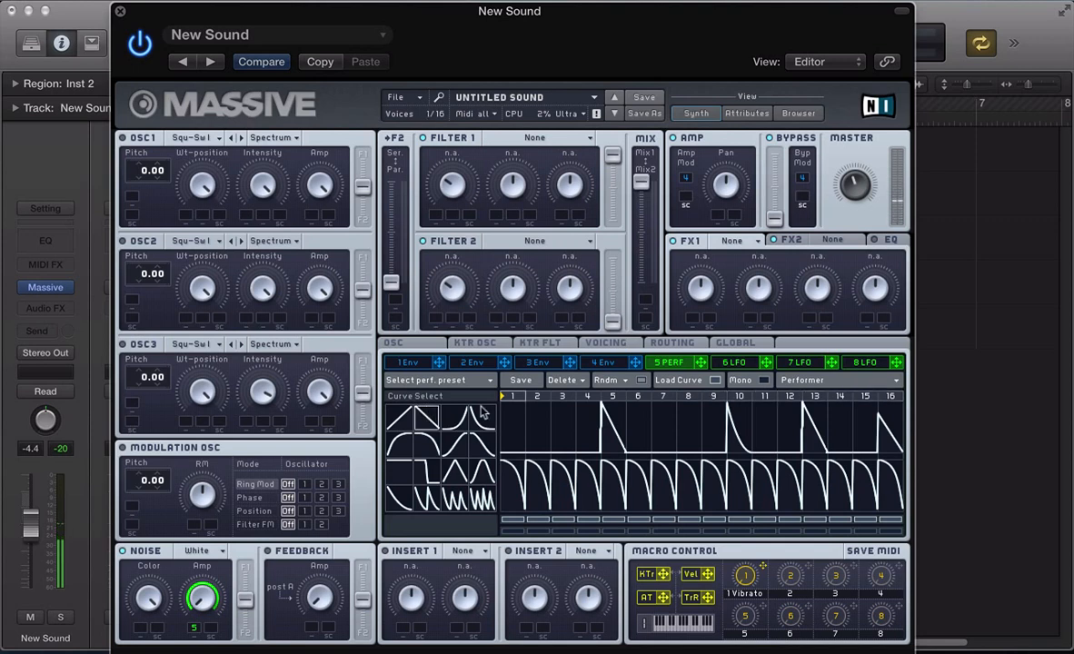
pyautogui.click(791, 428)
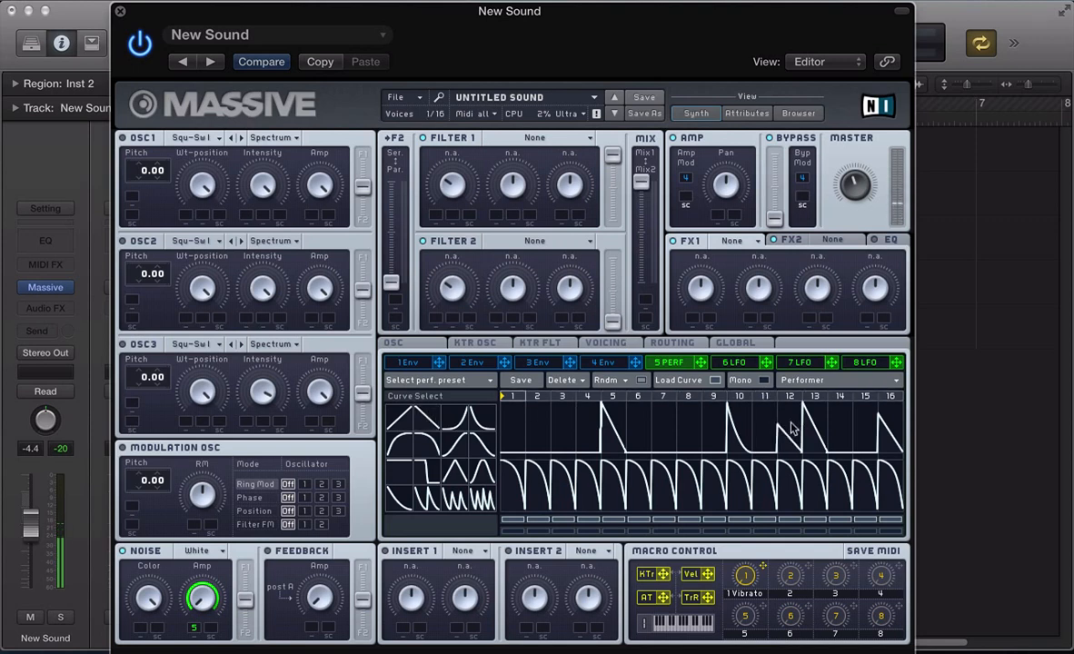
pyautogui.click(841, 429)
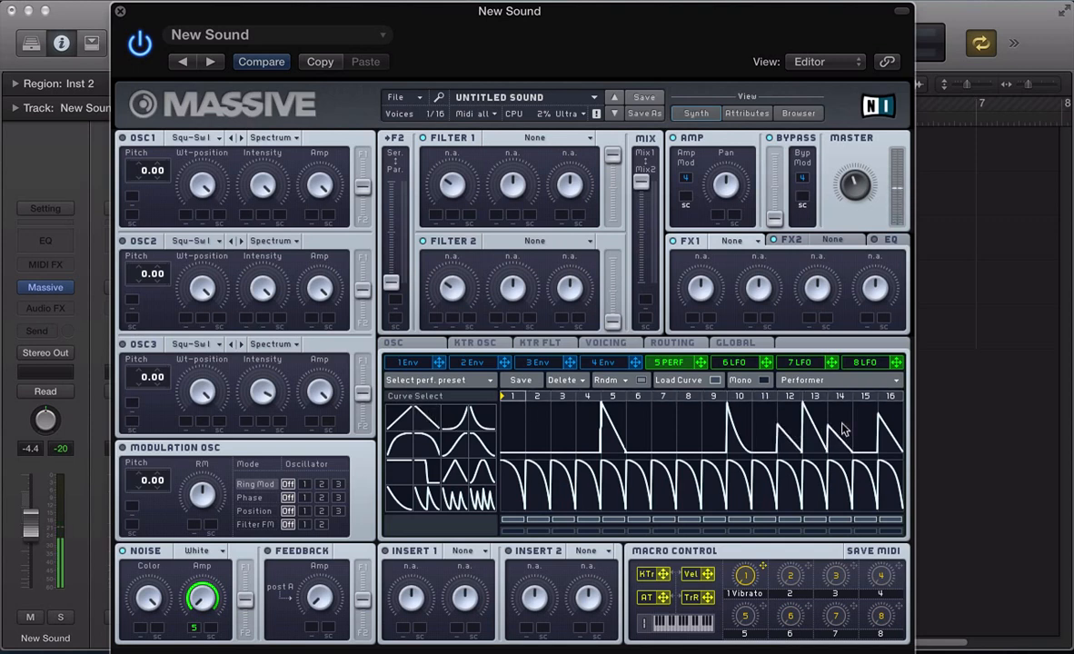
# Set FX1 to Classic Tube and adjust its drive, then set FX2 to Reverb with a low dry/wet
pyautogui.click(723, 244)
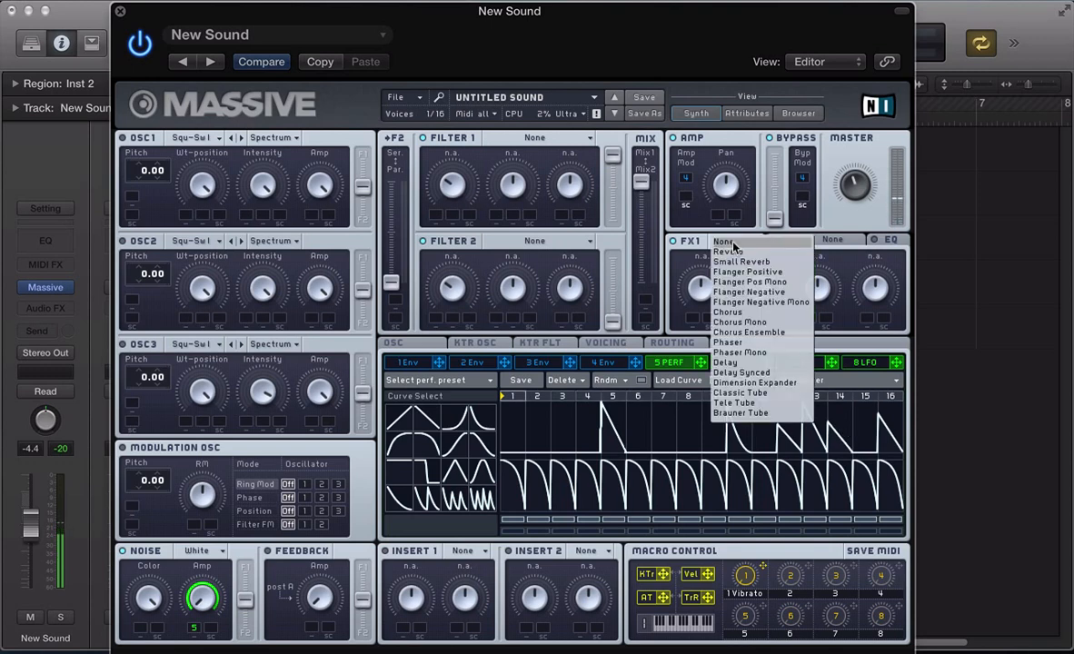
pyautogui.click(731, 398)
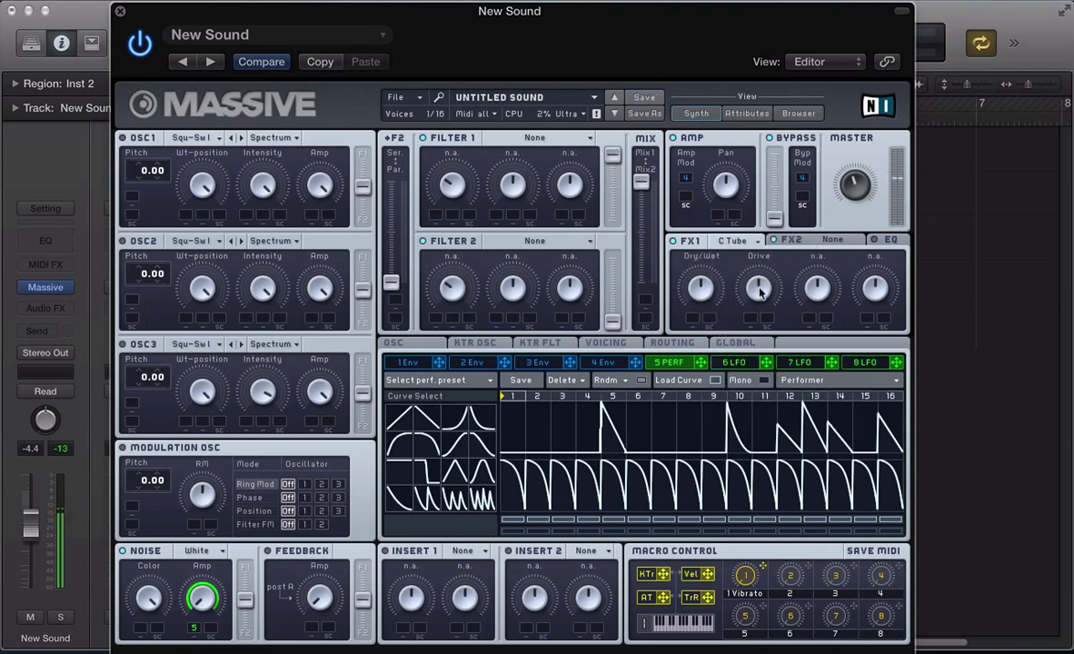
pyautogui.moveTo(757, 285); pyautogui.dragTo(761, 300)
pyautogui.click(826, 244)
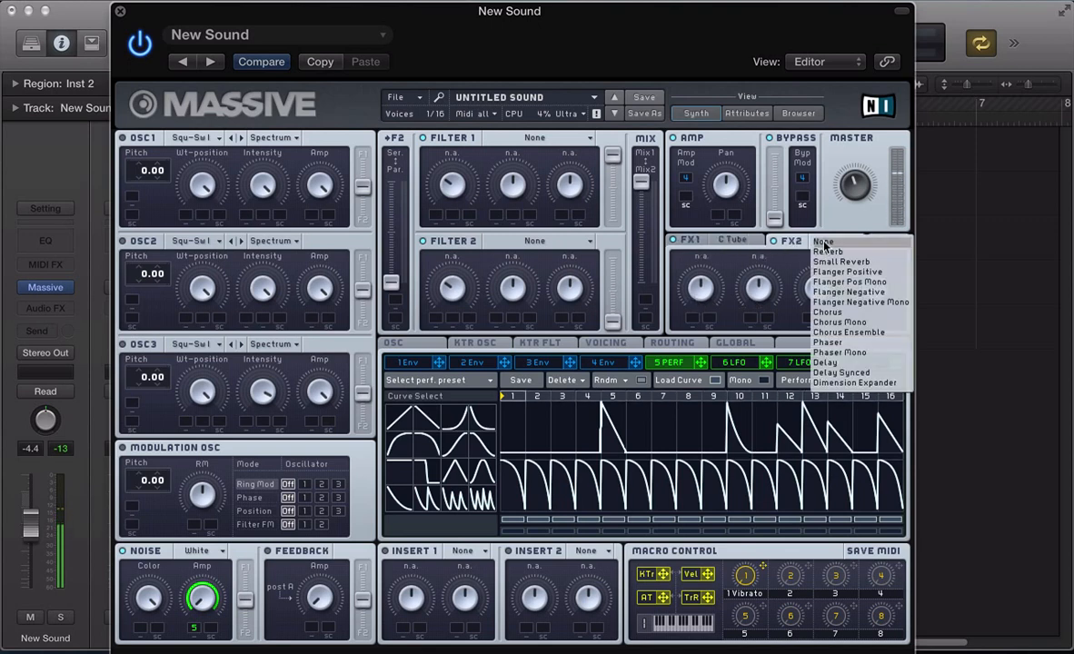
pyautogui.click(822, 268)
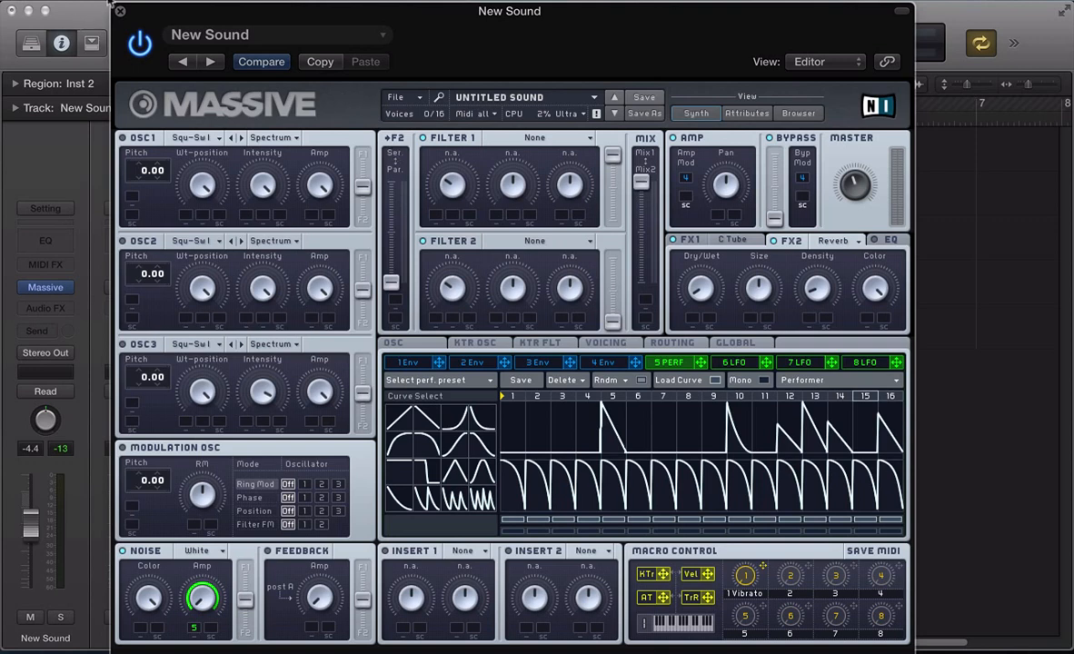
# Mute the New Sound track, unmute FB Bass and open its Massive instrument
pyautogui.click(121, 10)
pyautogui.click(246, 157)
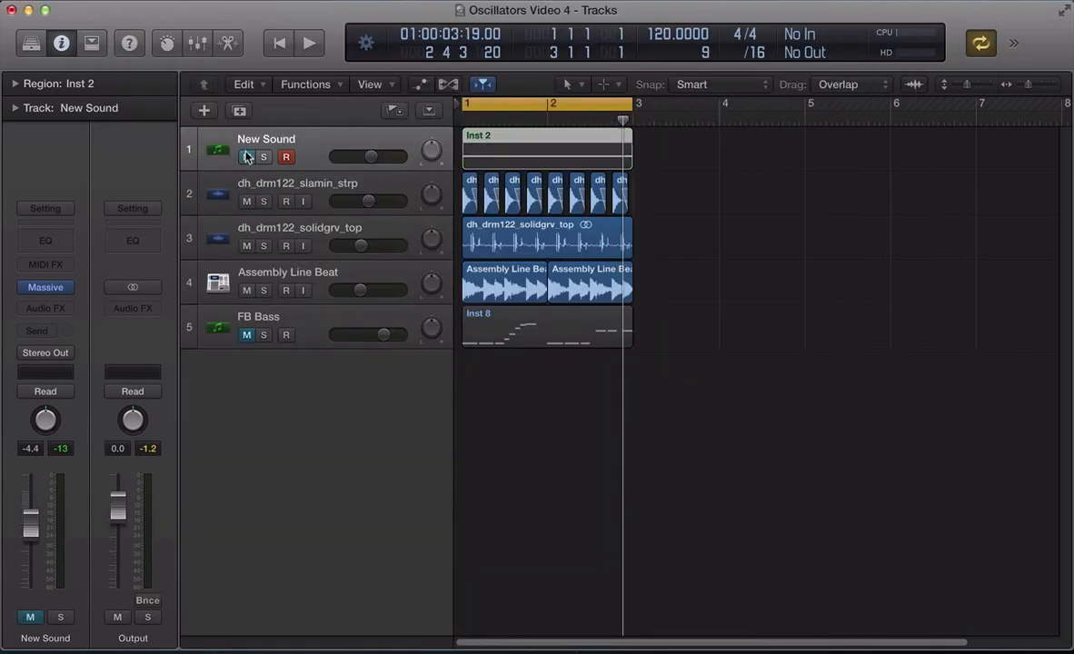
pyautogui.click(246, 348)
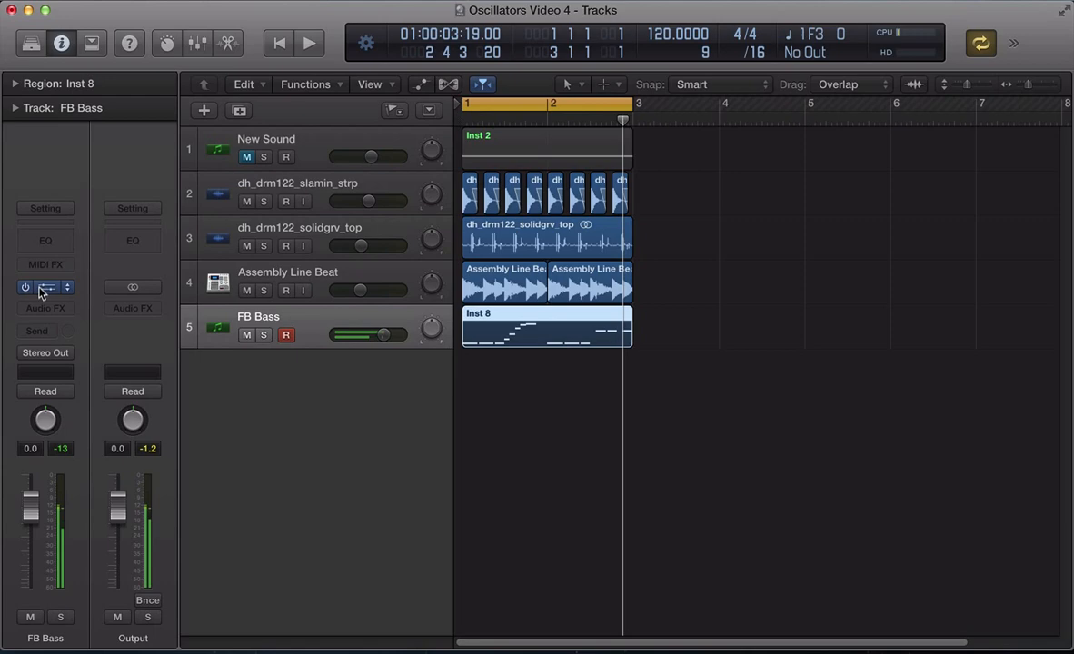
pyautogui.click(40, 291)
pyautogui.press('super+w')
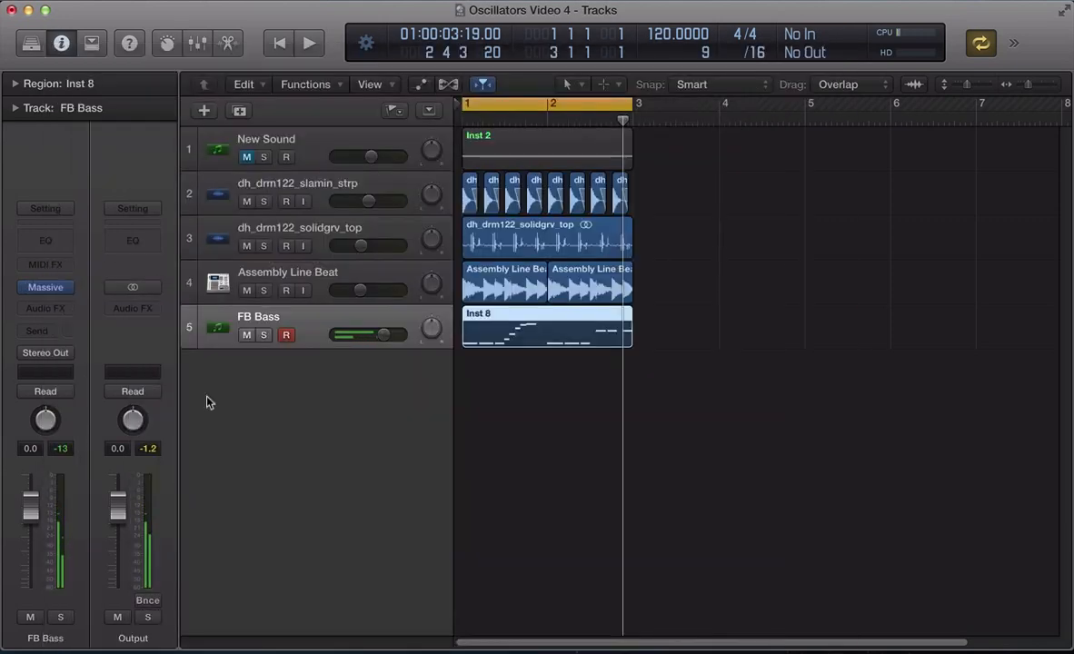
pyautogui.click(43, 292)
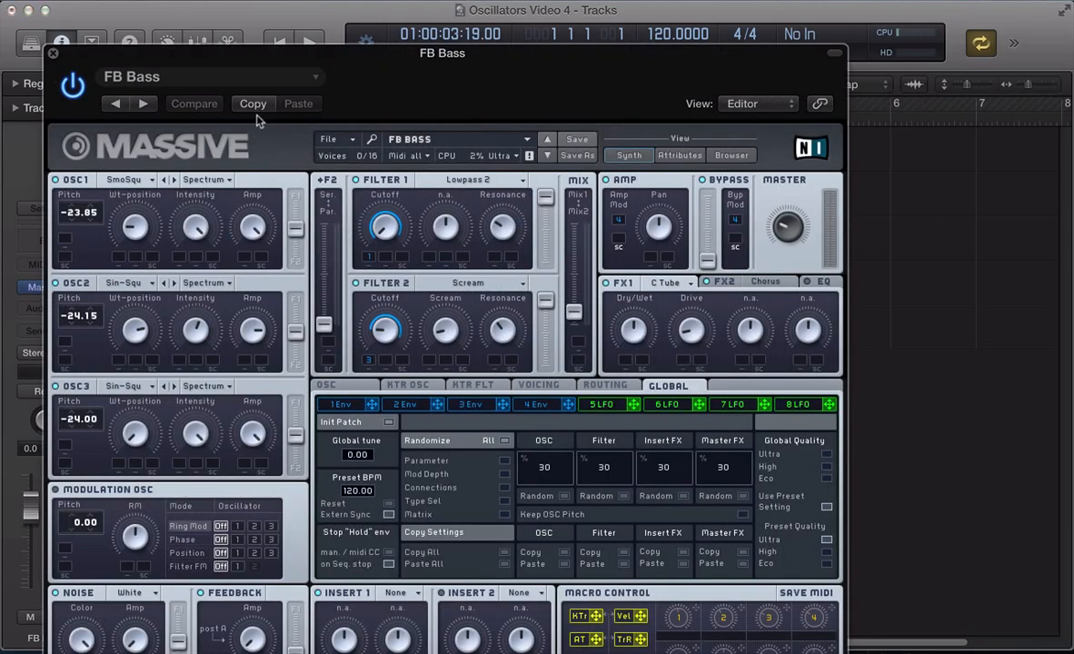
# Move the Massive window up and examine the bass patch's envelopes 1 and 2, its FX1 and FX2, and its voicing and oscillator settings
pyautogui.moveTo(278, 43); pyautogui.dragTo(341, 7)
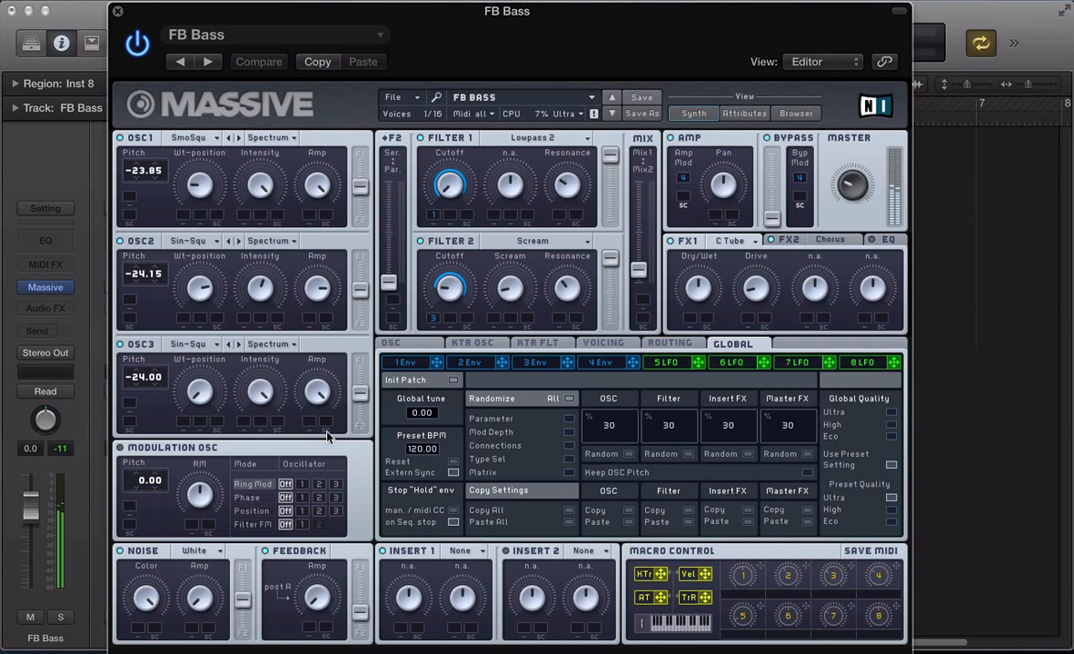
pyautogui.click(426, 368)
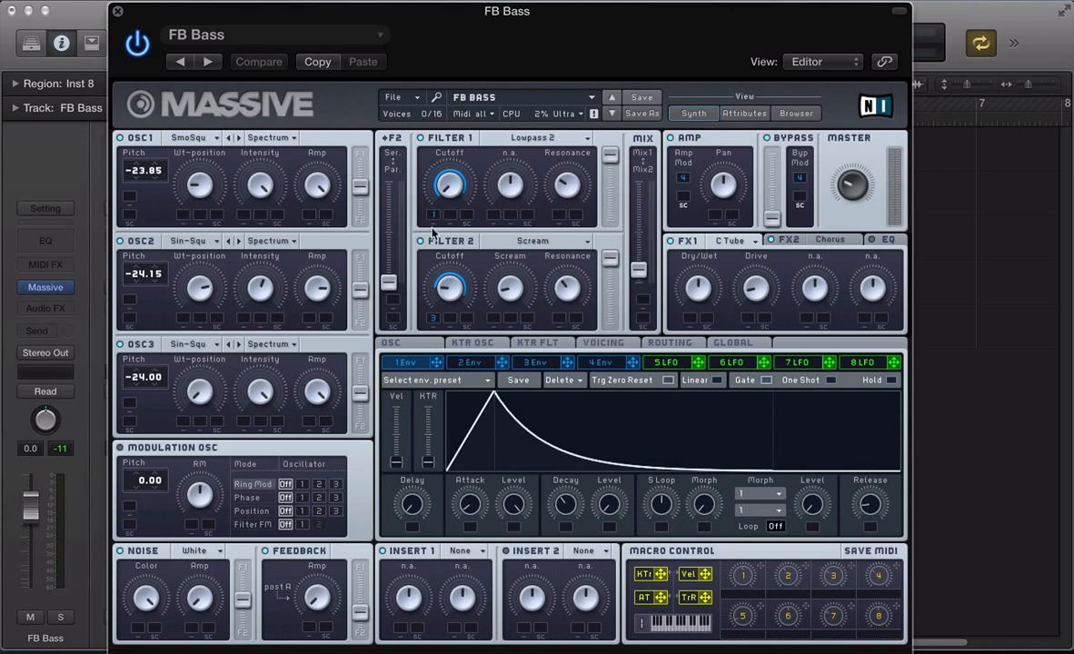
pyautogui.click(469, 363)
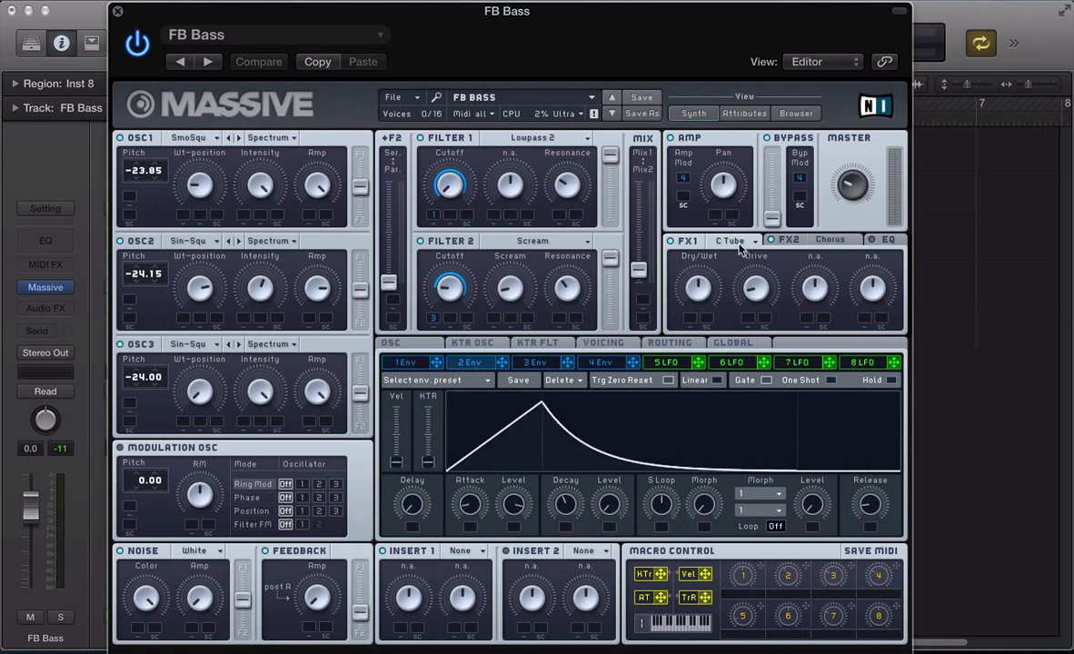
pyautogui.click(673, 242)
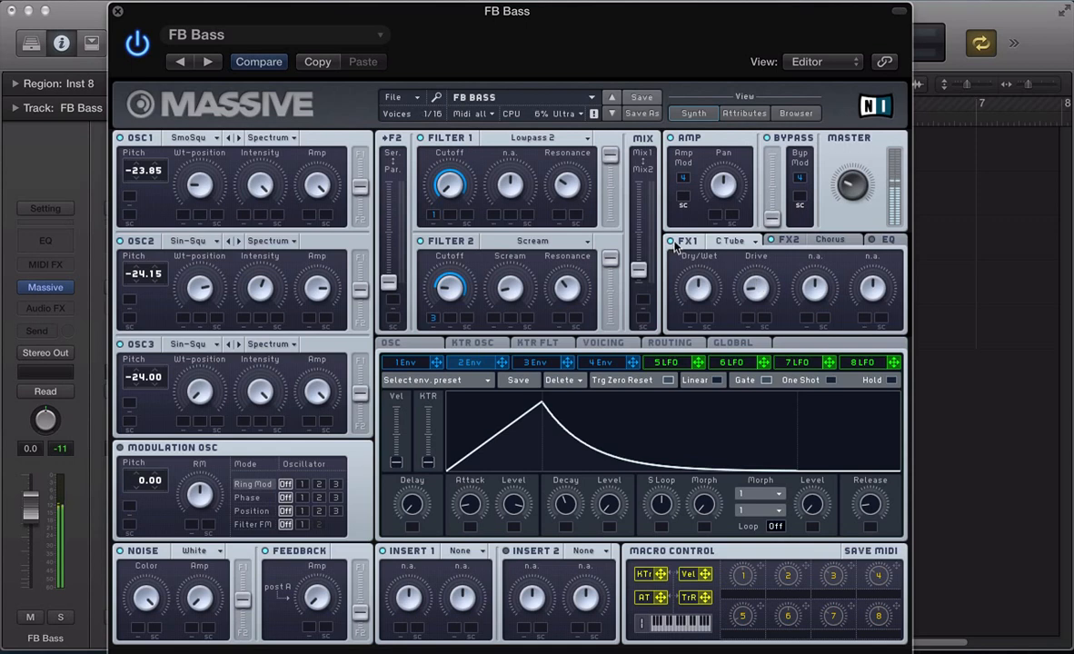
pyautogui.click(771, 242)
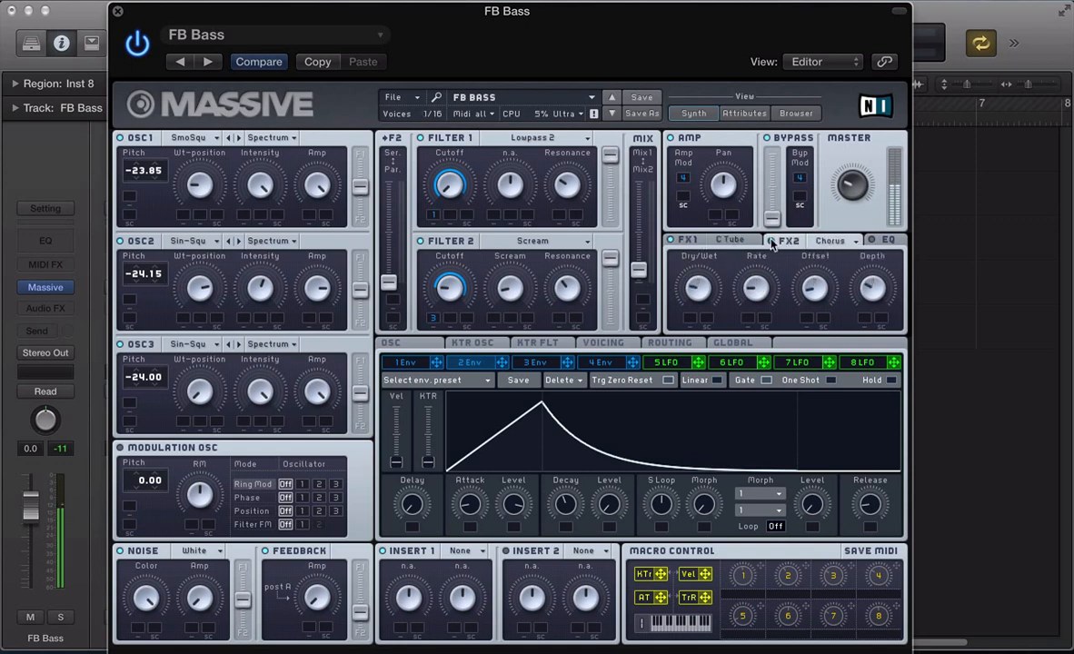
pyautogui.click(591, 343)
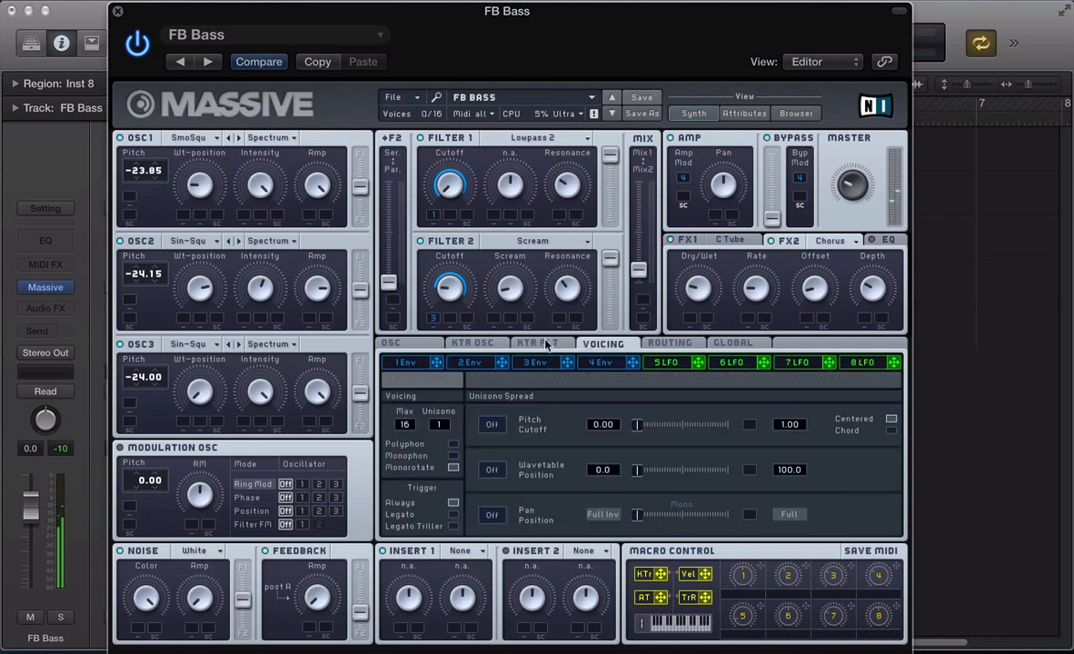
pyautogui.click(409, 347)
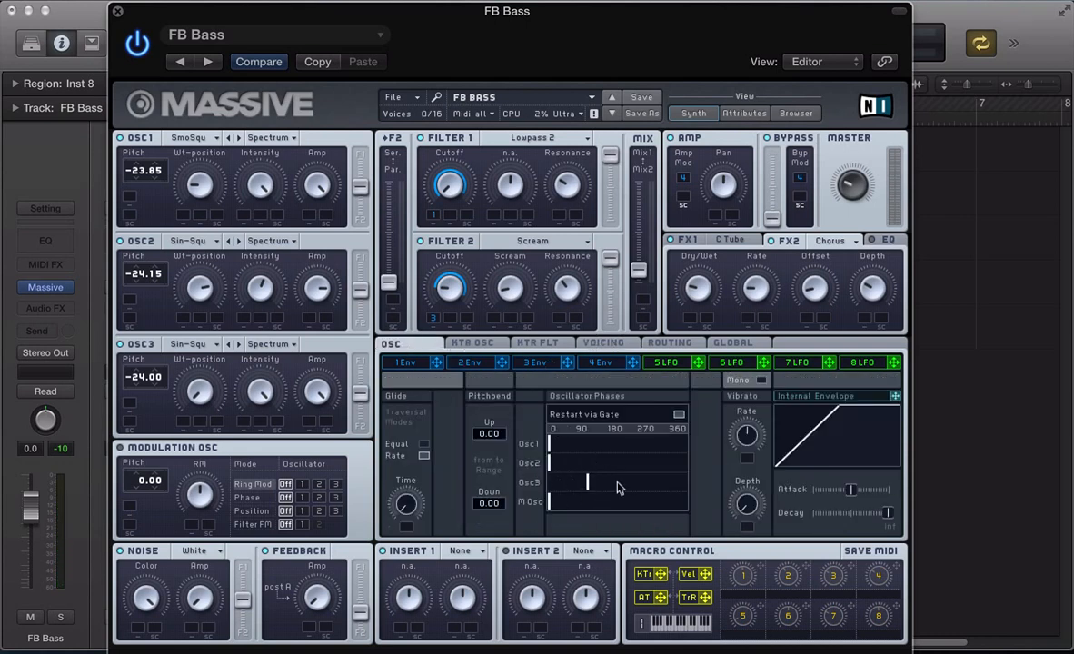
# Close the Massive window, play the loop to hear the bass with the drums, and show the instrument again
pyautogui.press('super+w')
pyautogui.press('space')
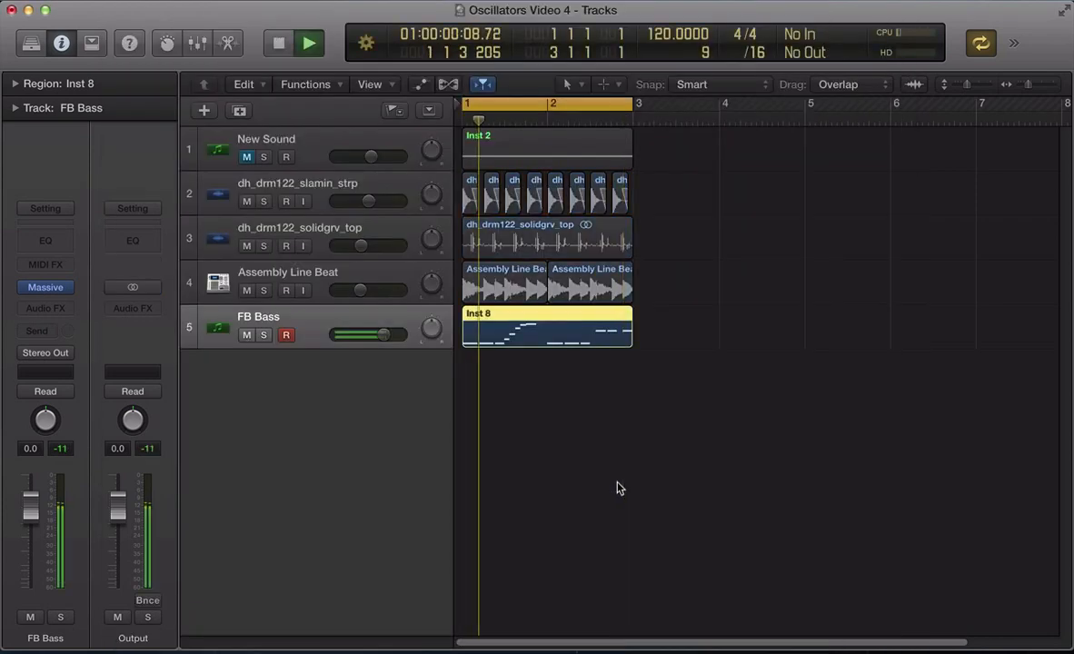
pyautogui.press('v')
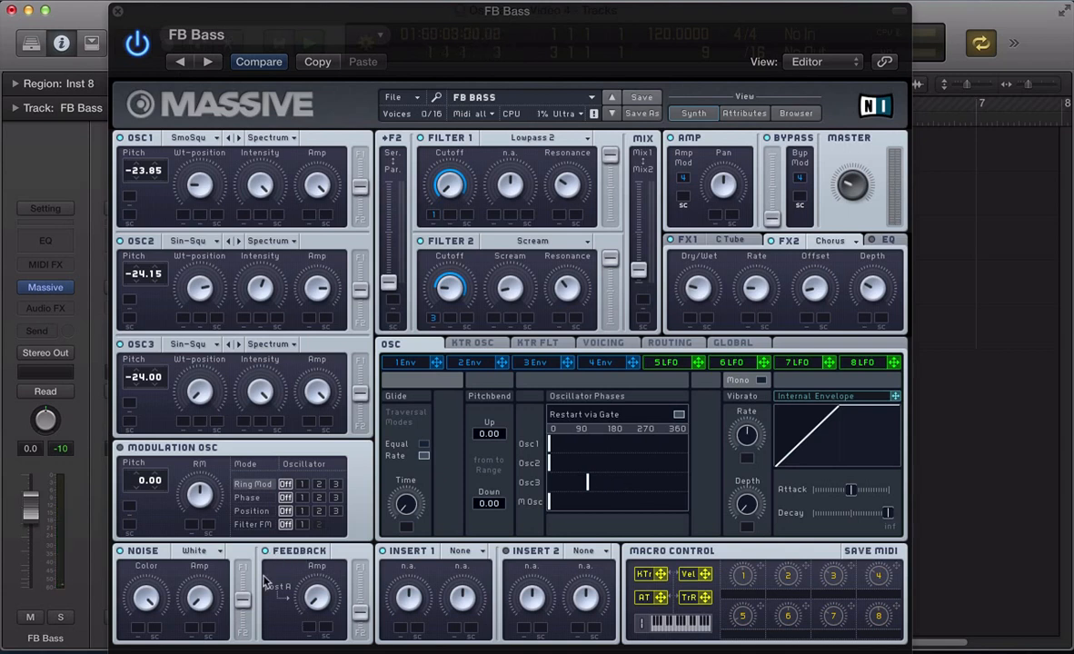
# Balance the Feedback evenly between F1 and F2, and switch its routing source through pre-Amp, Filter 2 and Filter 1
pyautogui.doubleClick(355, 615)
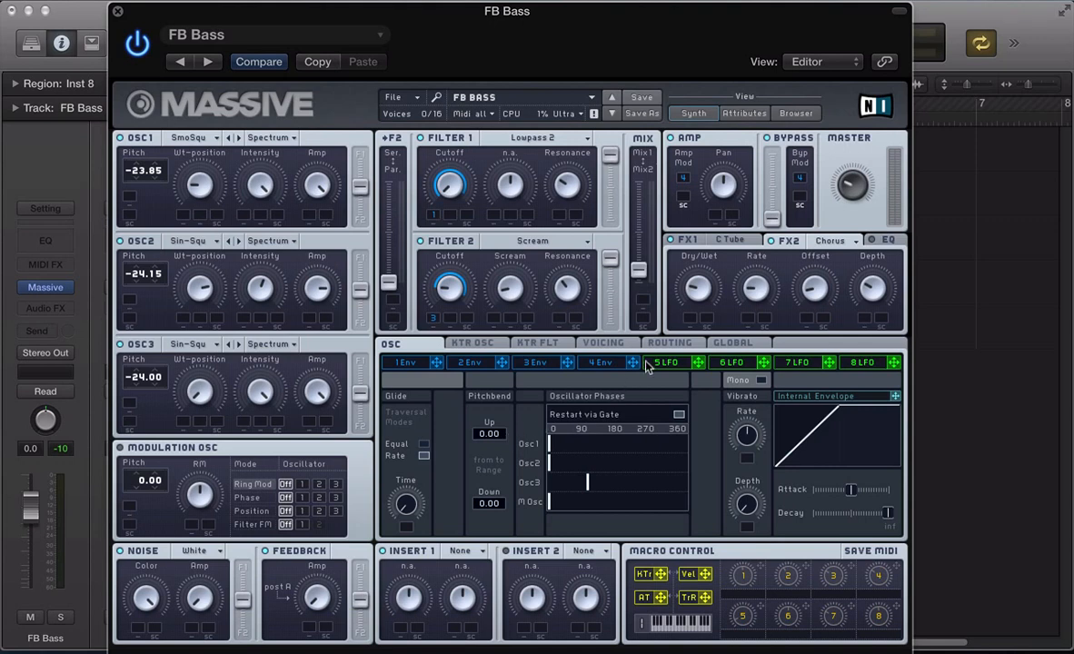
pyautogui.click(670, 343)
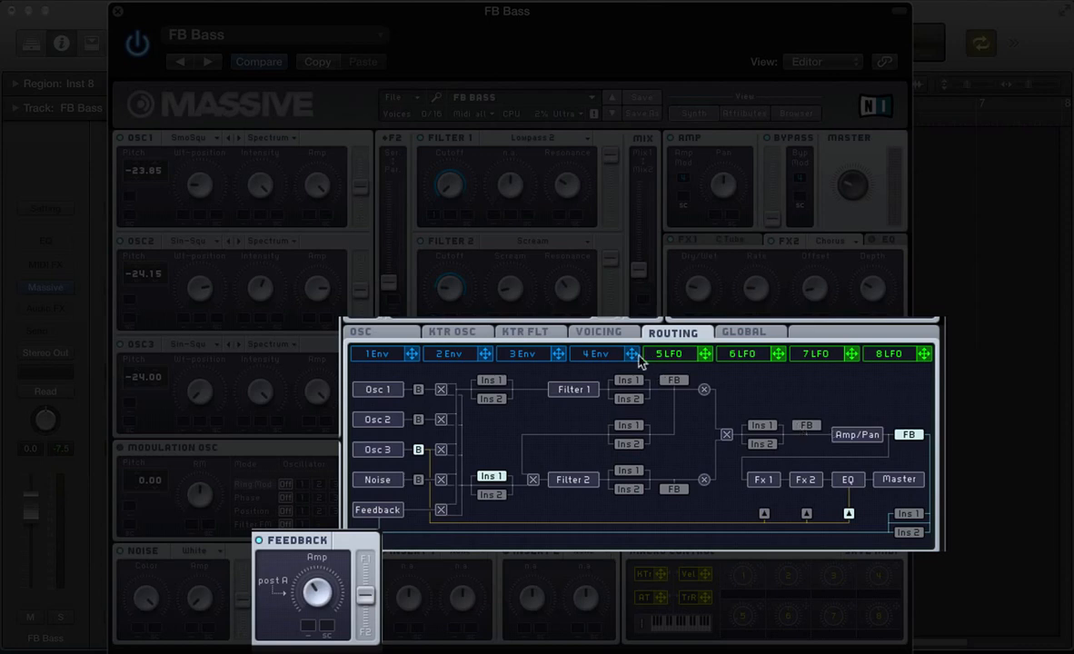
pyautogui.click(807, 427)
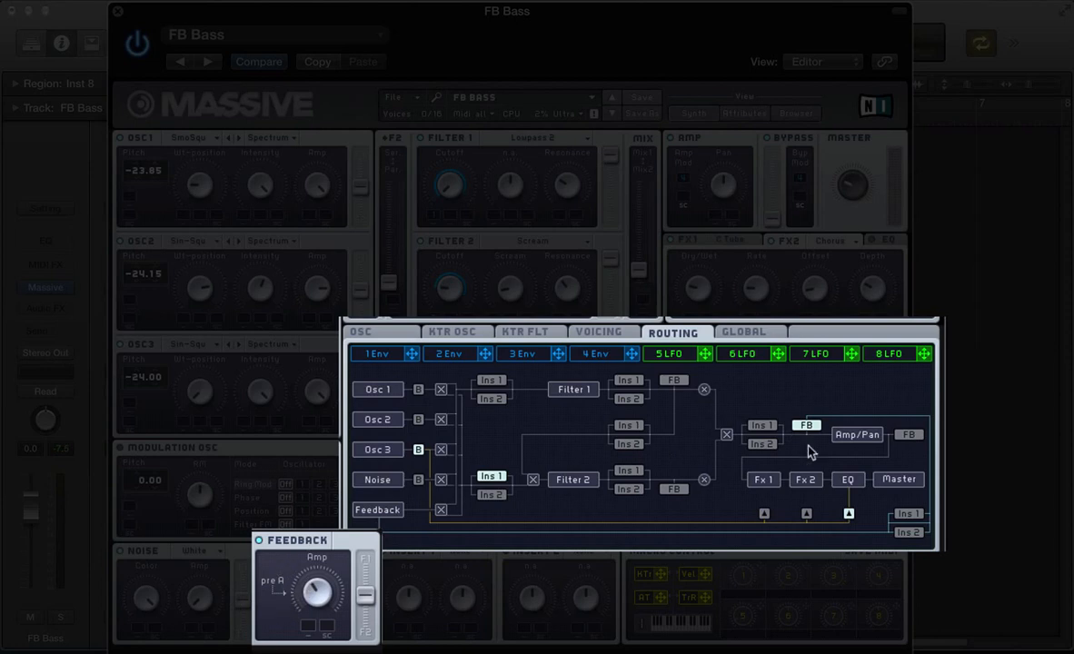
pyautogui.click(671, 492)
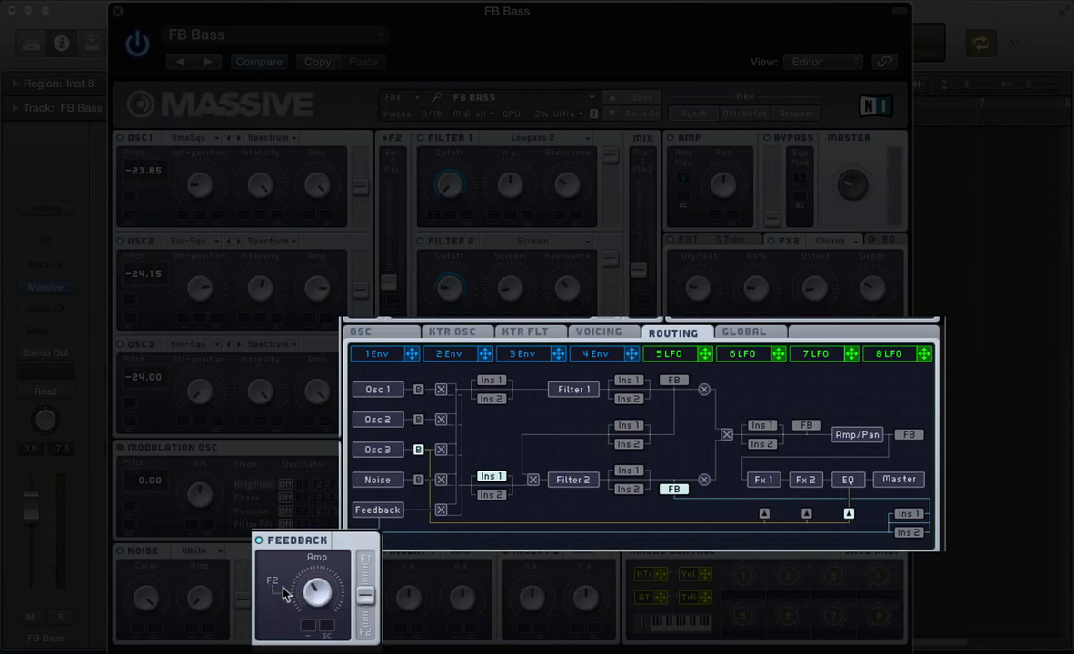
pyautogui.click(674, 382)
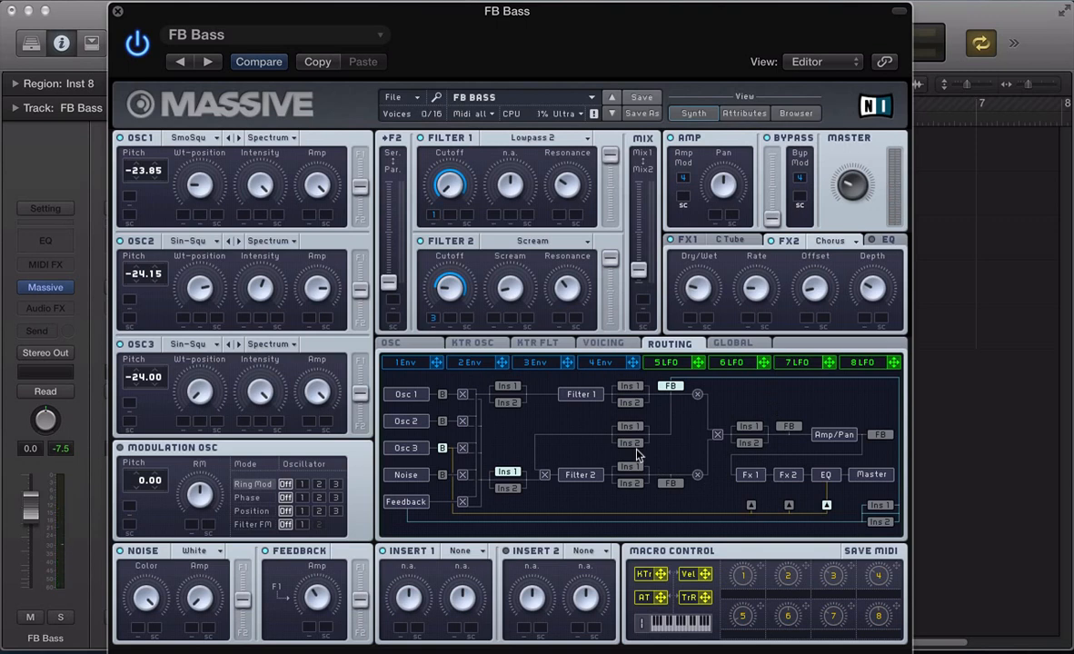
# Load the Parabolic Shaper into Insert 1, try it ahead of the Amp, and set the Mix1/Mix2 fader to about the middle
pyautogui.click(455, 550)
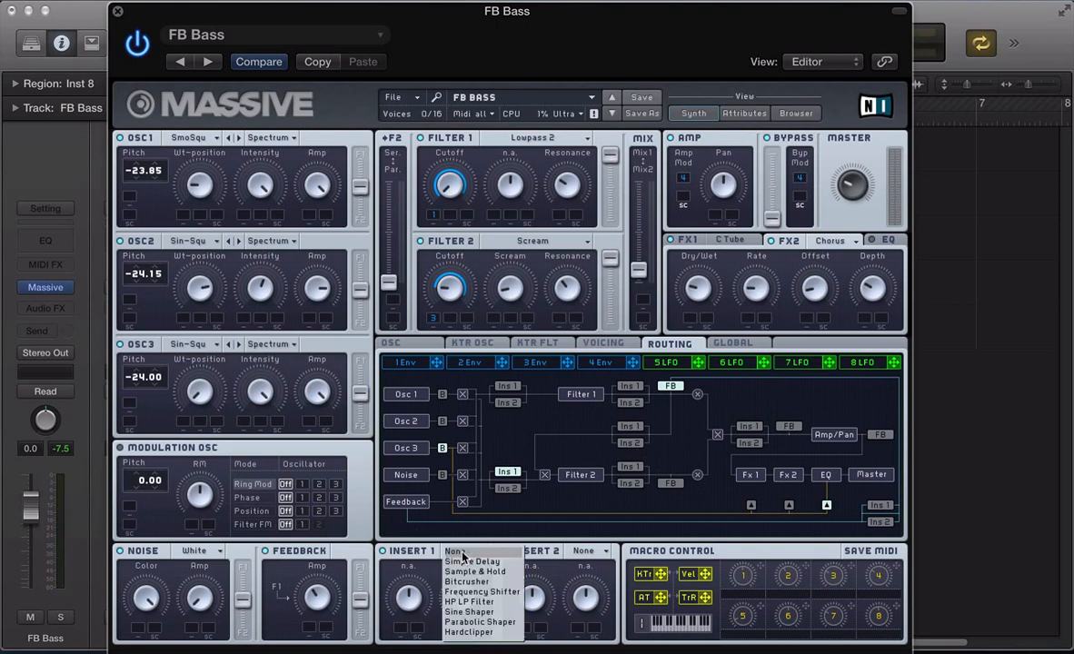
pyautogui.click(466, 627)
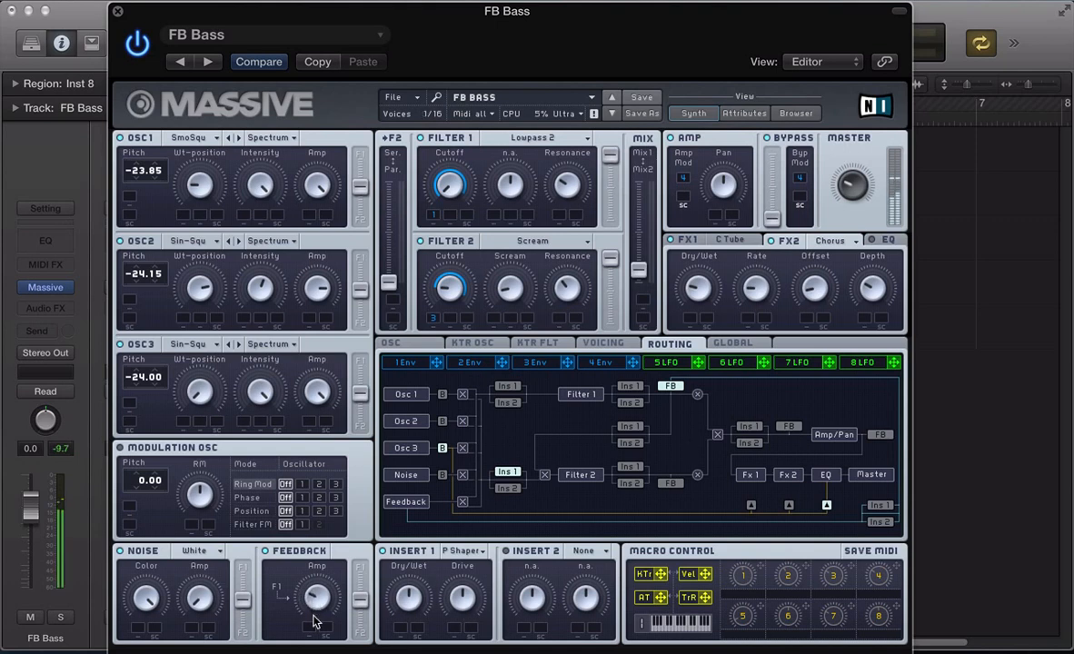
pyautogui.click(749, 426)
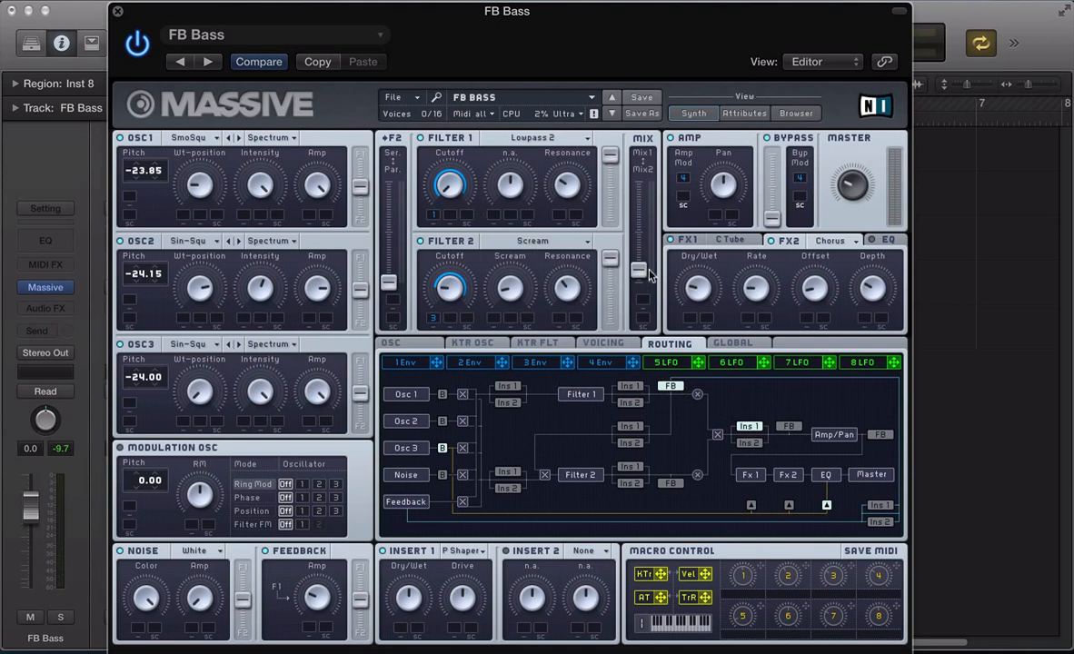
pyautogui.moveTo(649, 276); pyautogui.dragTo(647, 251)
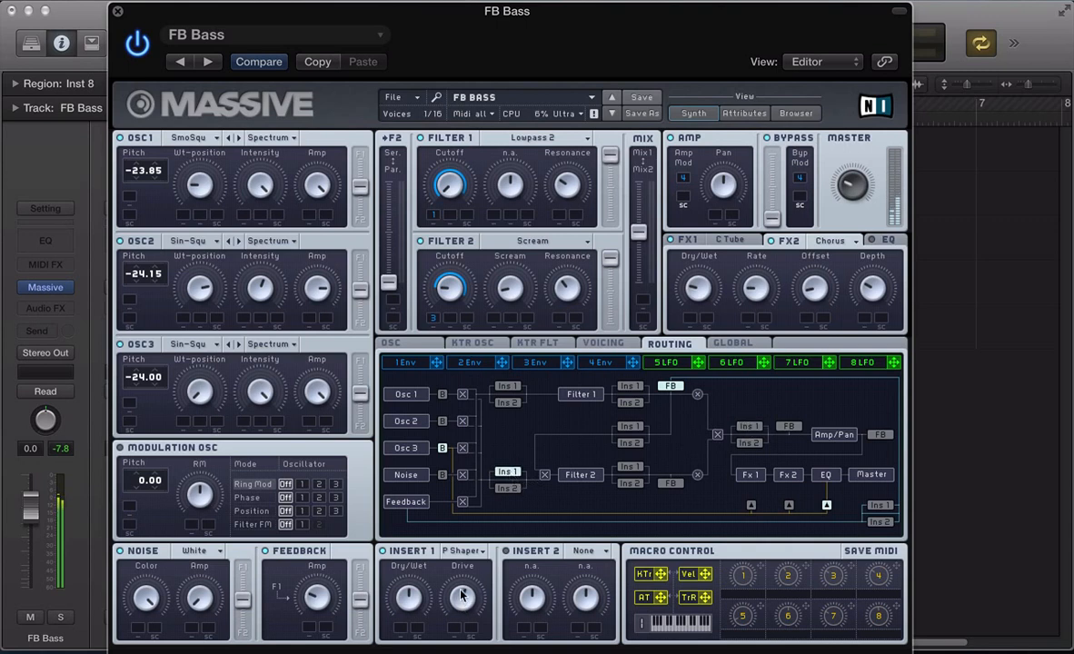
# Compare the feedback taken before the Amp, after the Amp and after Filter 1 during playback
pyautogui.click(789, 426)
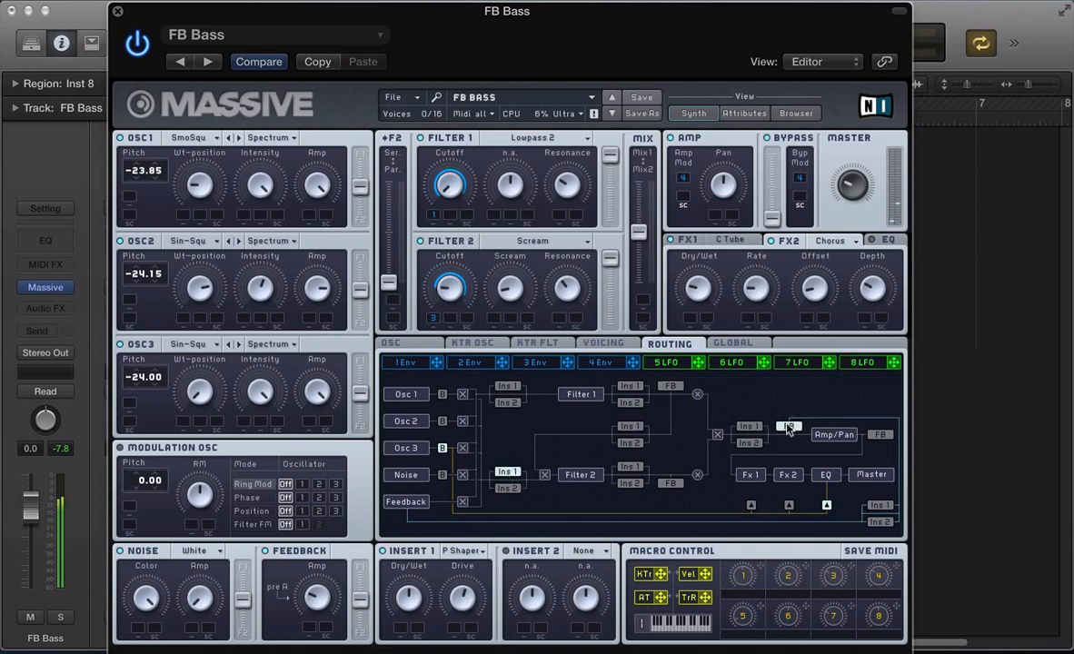
pyautogui.click(880, 434)
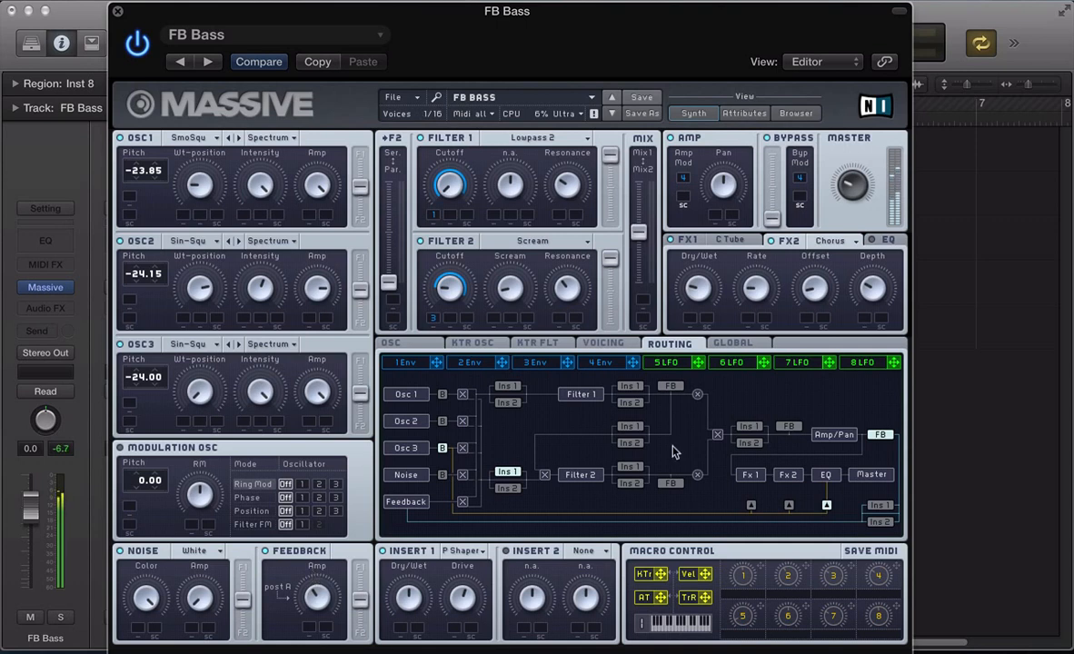
pyautogui.click(670, 387)
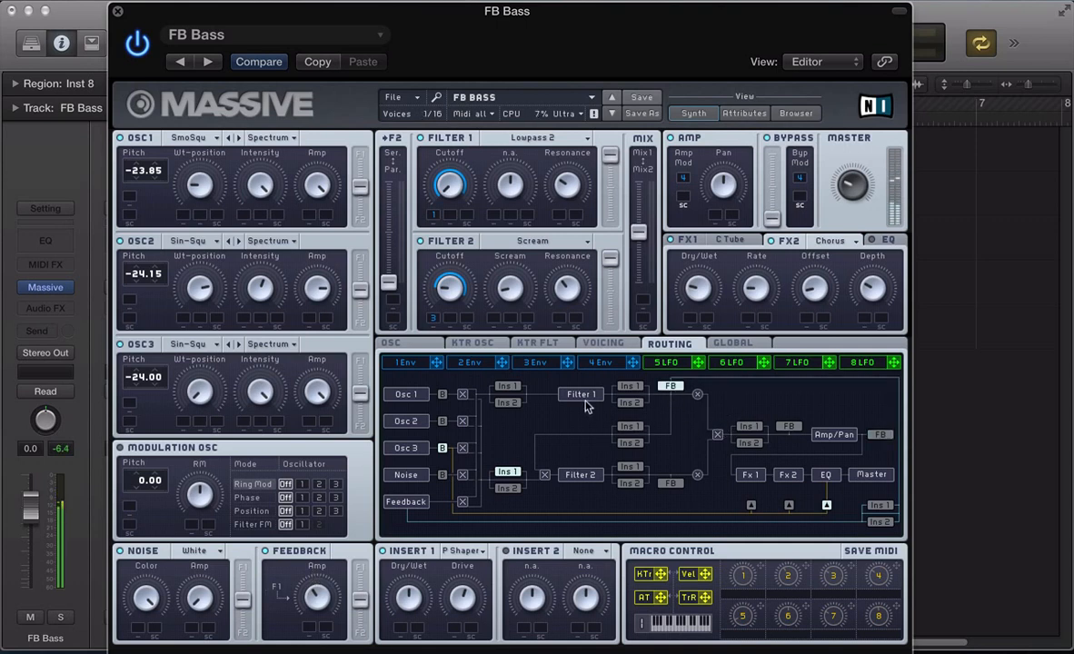
# Try Insert 1 before Filter 1 with pre-Amp and Filter 2 feedback, and move the insert behind Filter 2
pyautogui.click(507, 387)
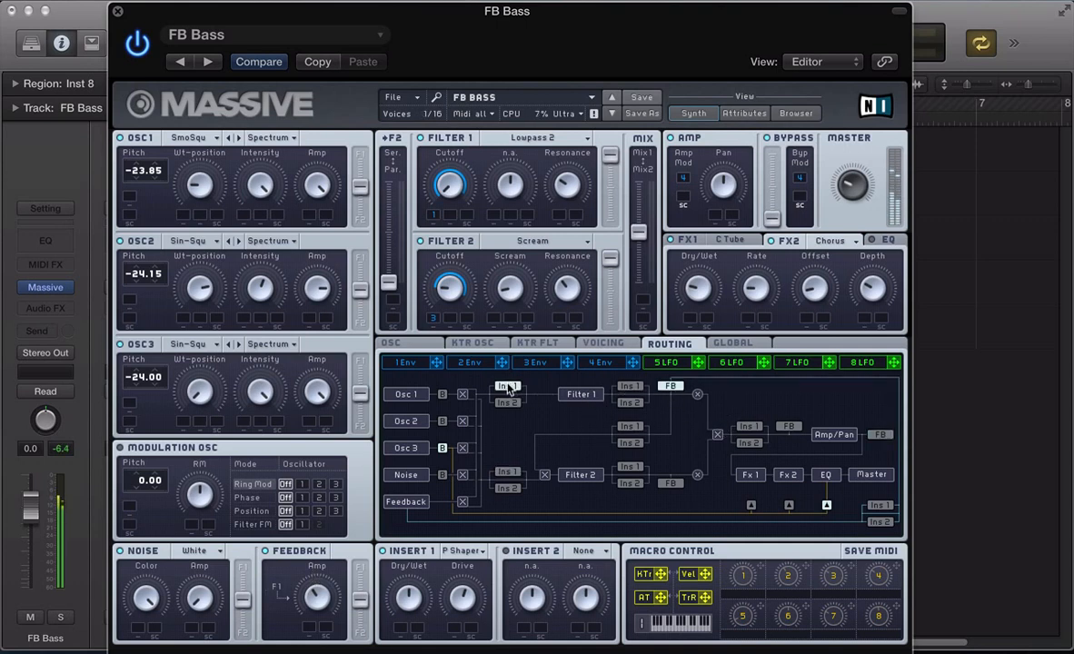
pyautogui.click(789, 426)
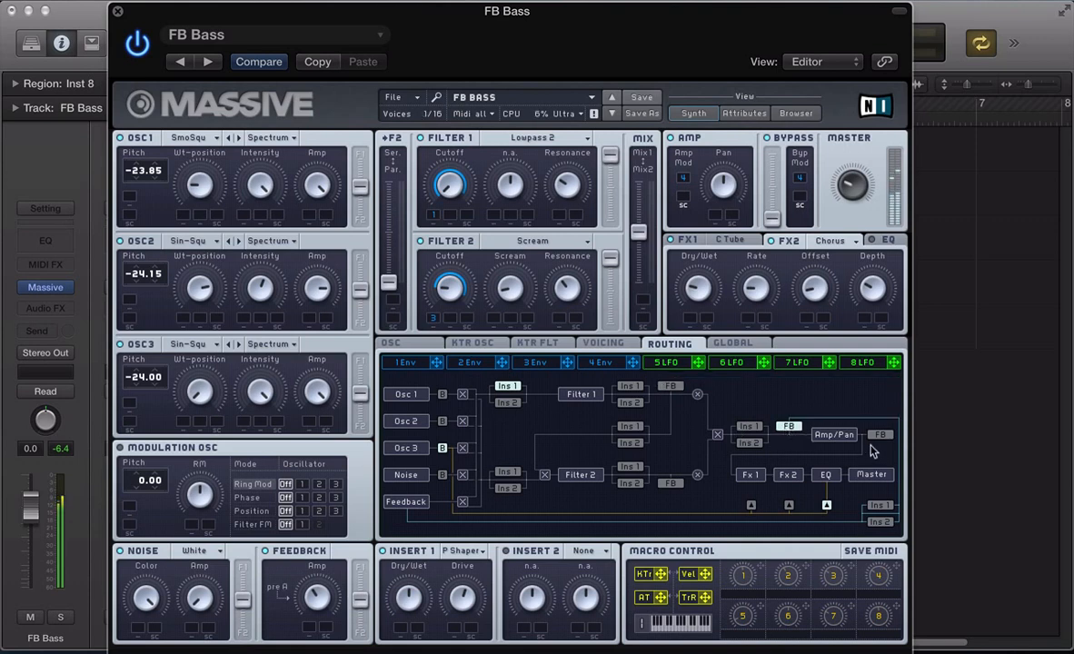
pyautogui.click(670, 484)
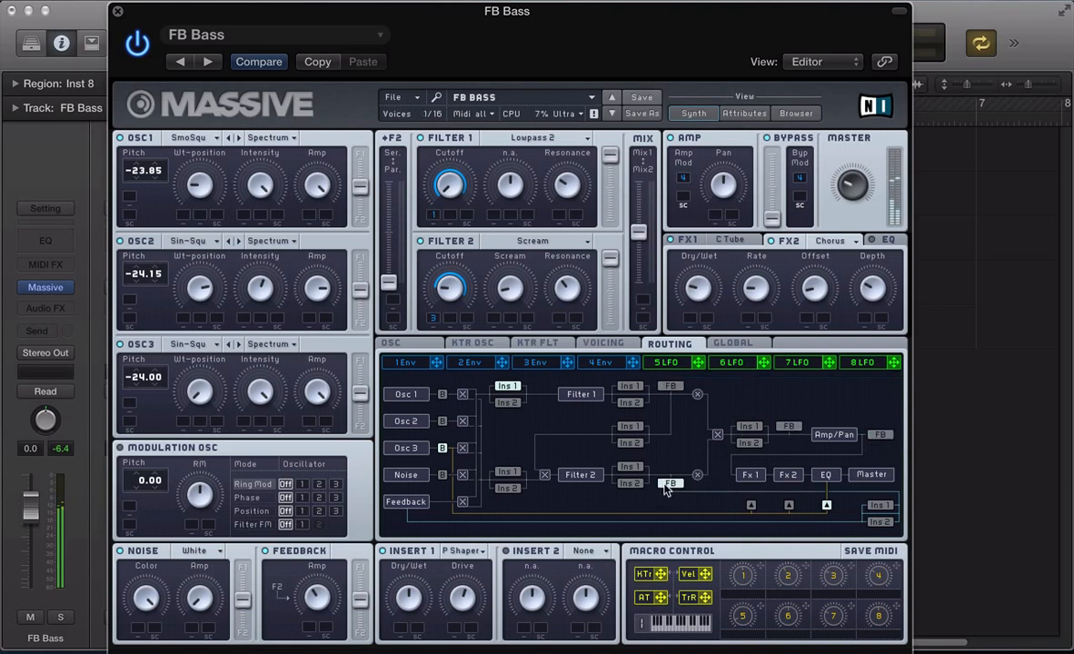
pyautogui.click(630, 466)
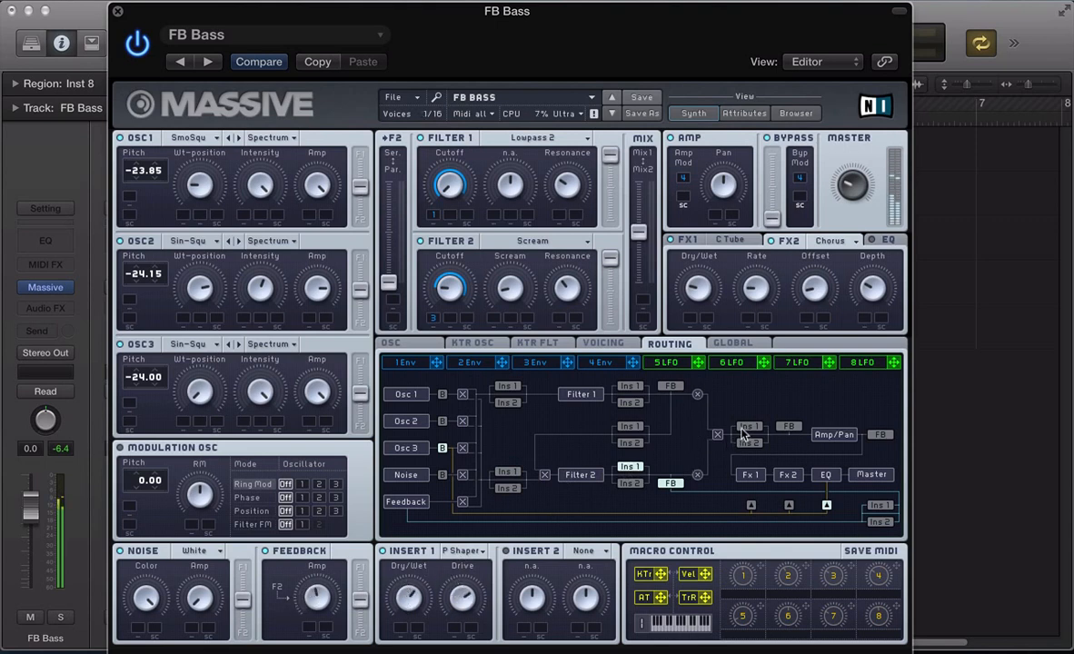
# Put Insert 1 back before Filter 2 and try the feedback source after Filter 1, Filter 2 and the Amp
pyautogui.click(672, 386)
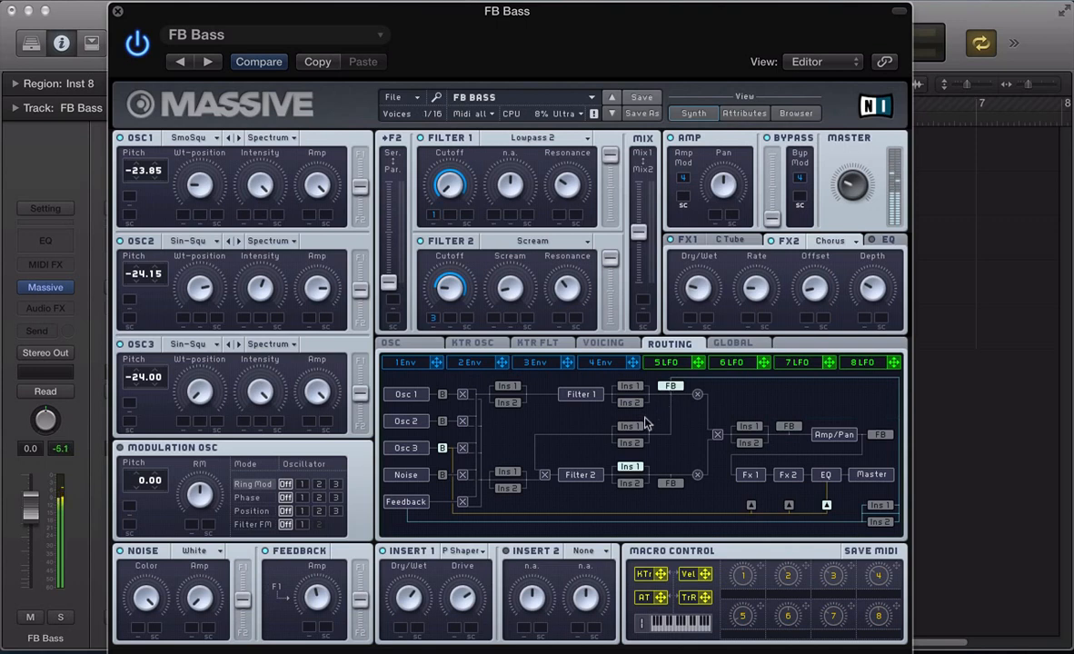
pyautogui.click(508, 472)
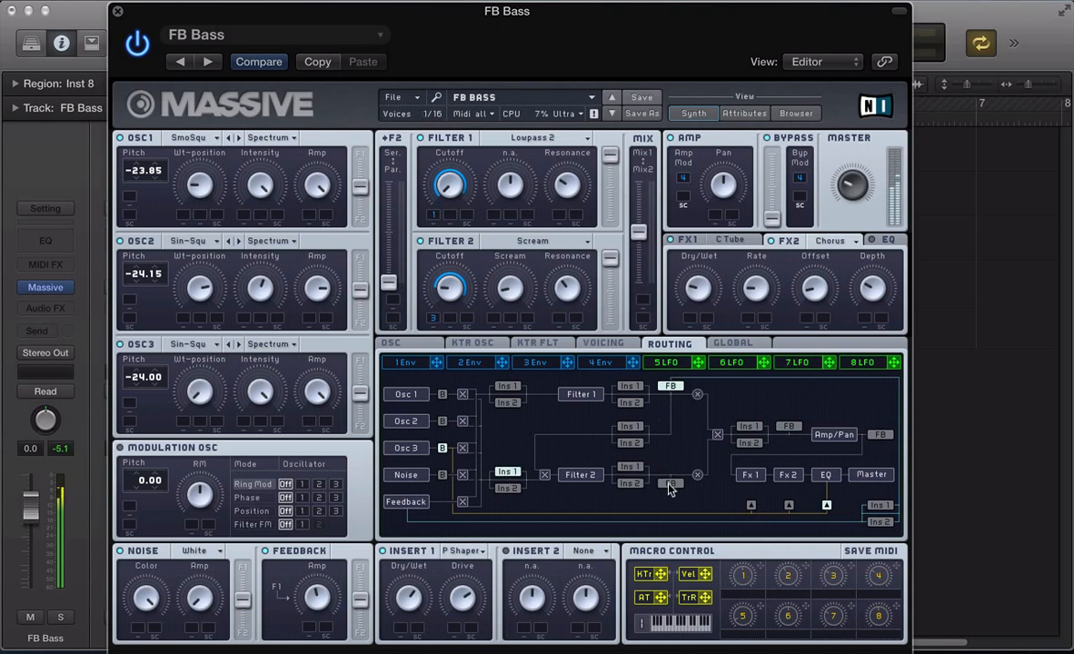
pyautogui.click(671, 482)
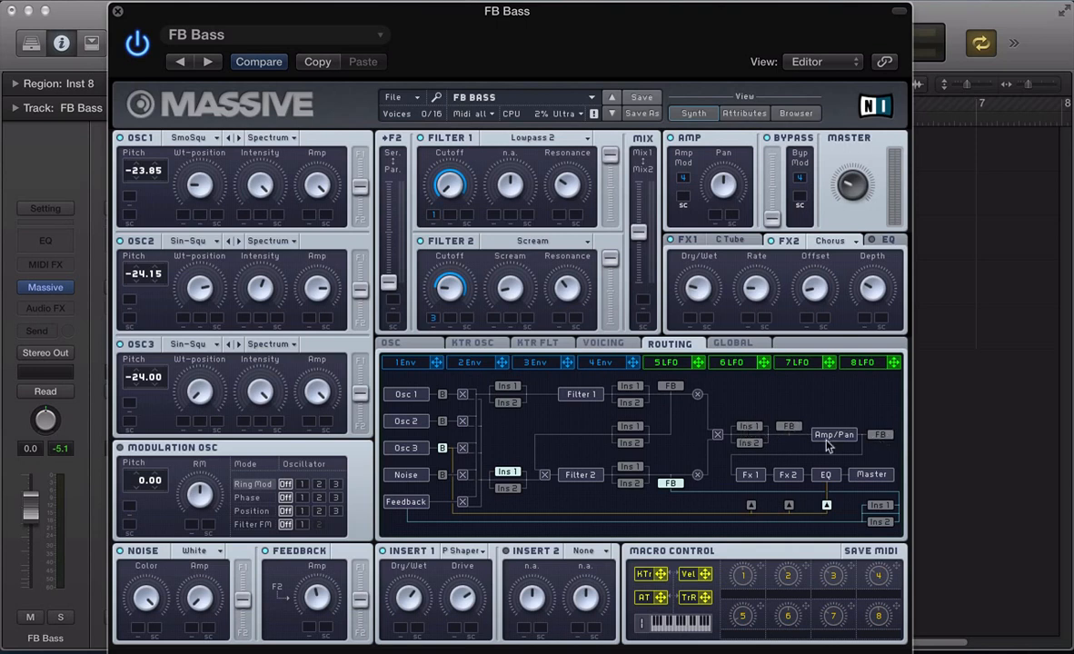
pyautogui.click(877, 436)
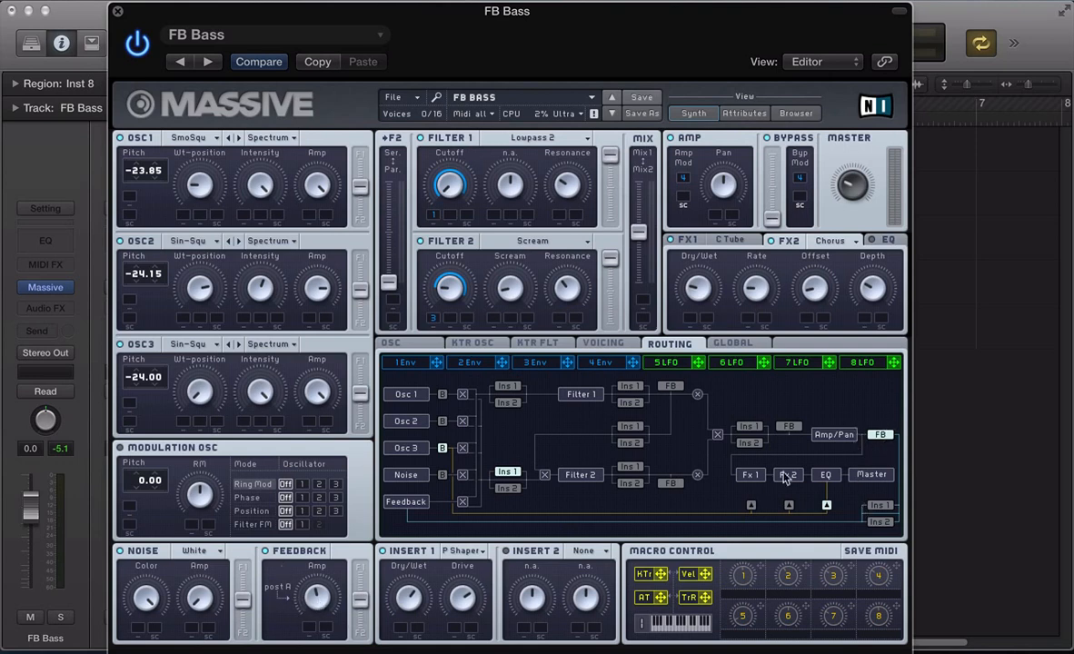
# Try Insert 1 in the feedback path, then take the feedback from Filter 2 and place Insert 1 before Filter 2
pyautogui.click(879, 506)
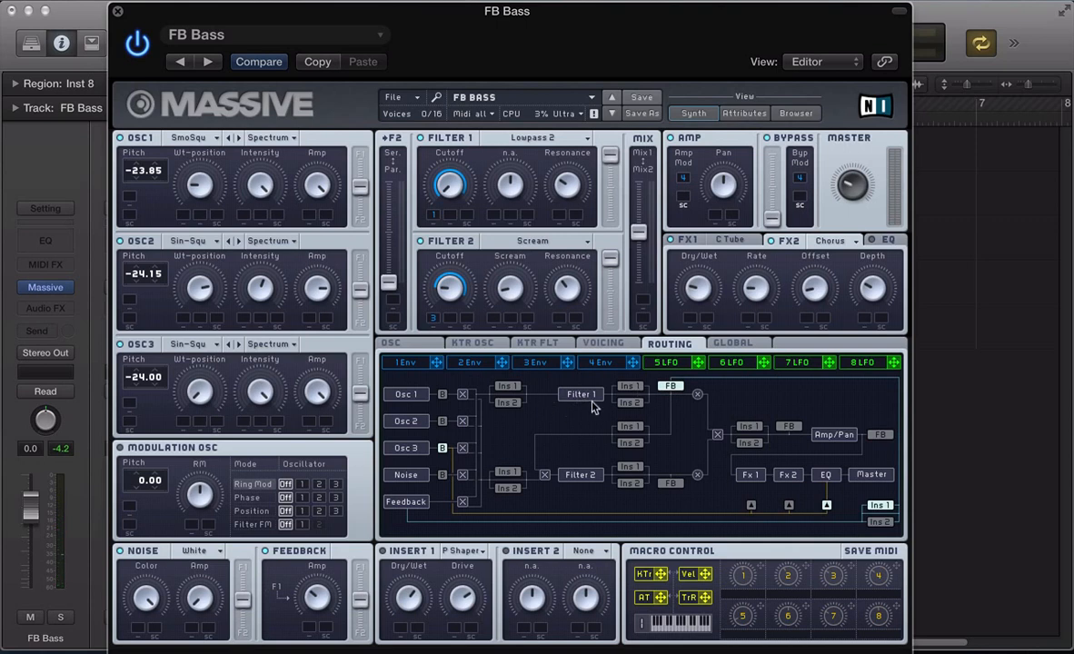
pyautogui.click(671, 482)
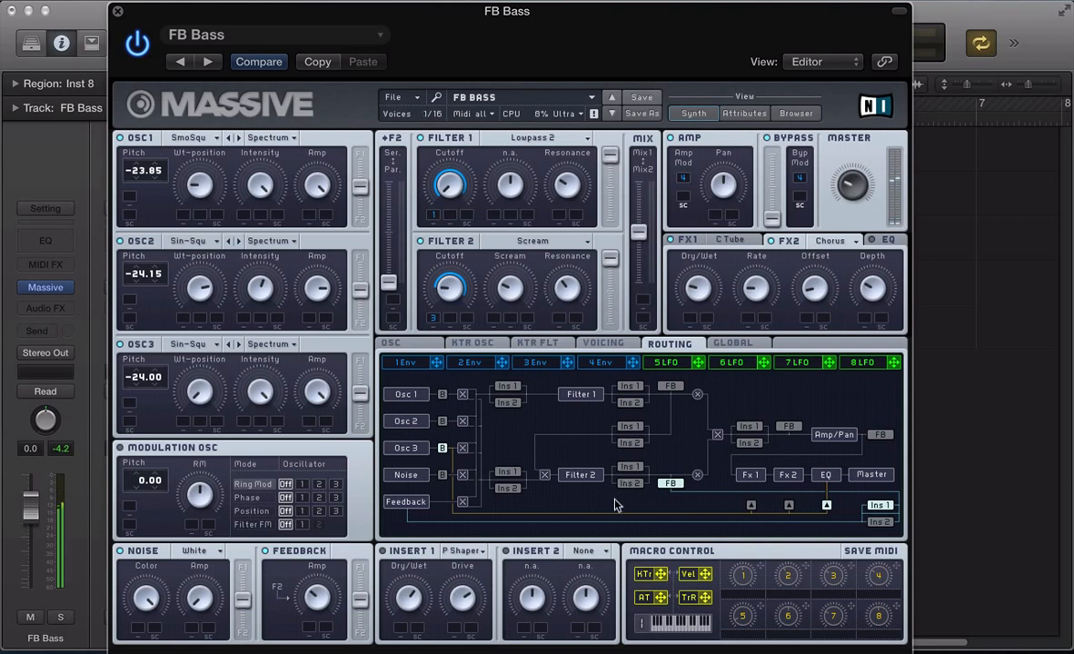
pyautogui.click(509, 472)
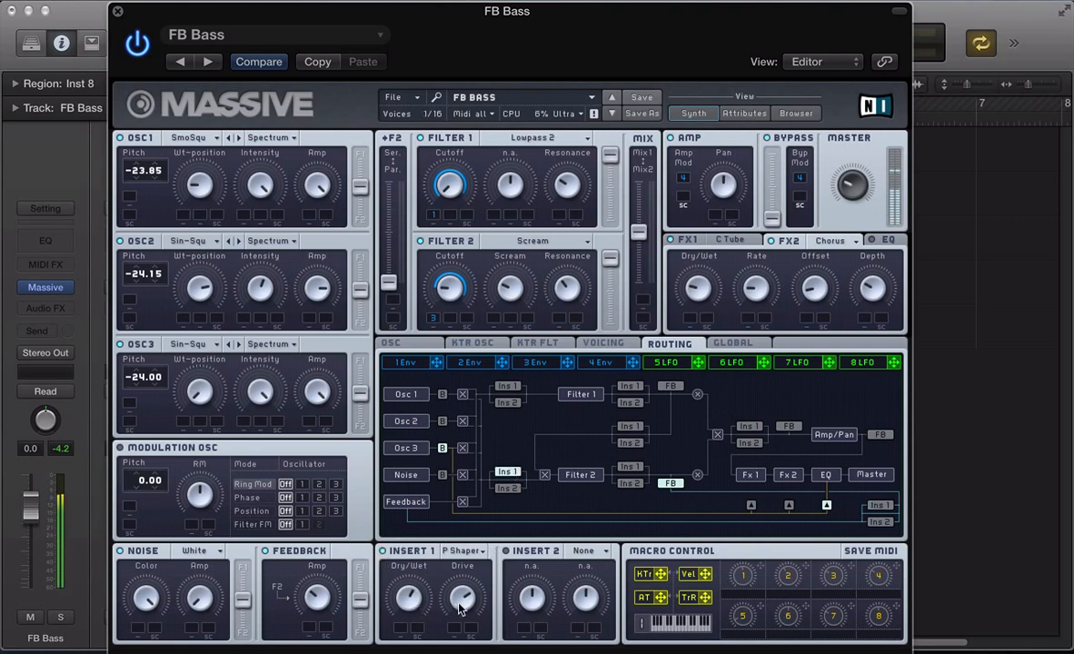